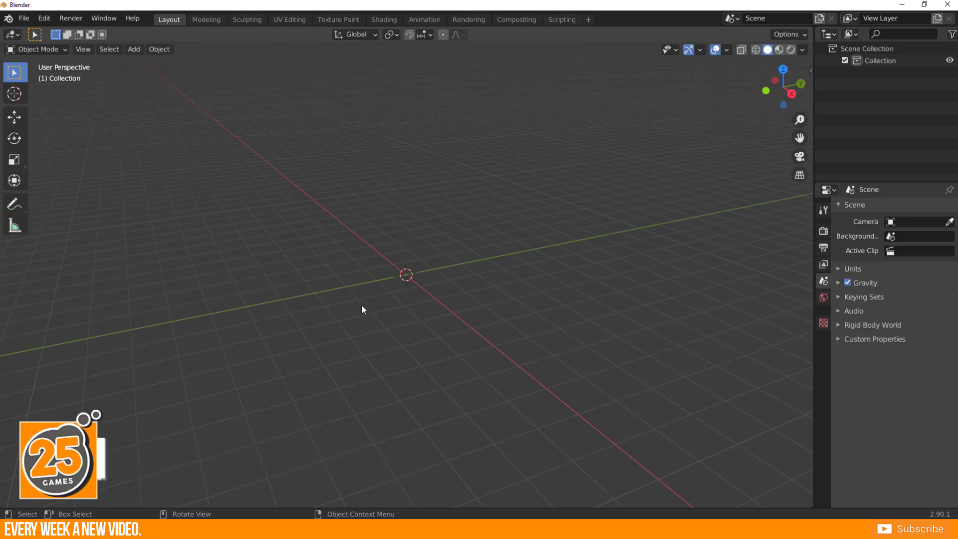
pyautogui.hotkey('shift', 'a')
pyautogui.moveTo(320, 279)
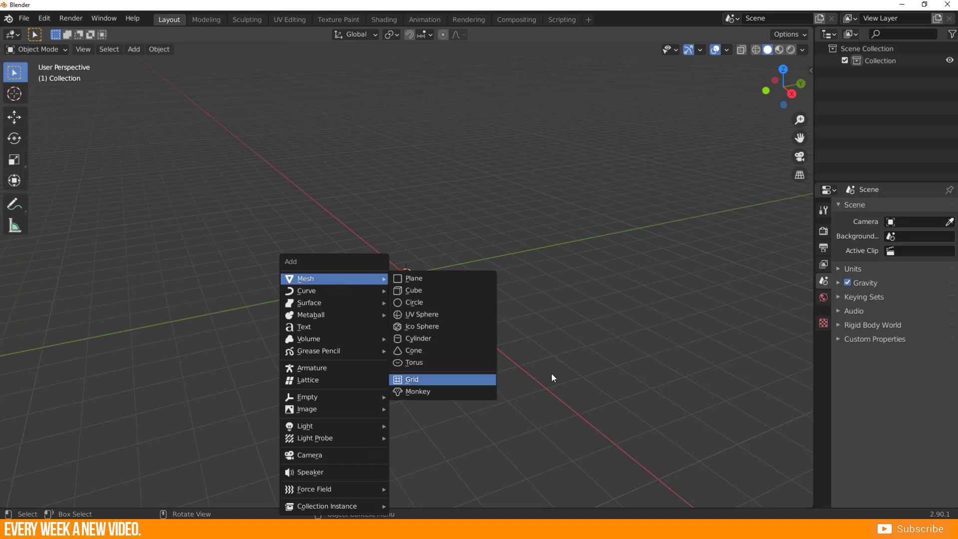
pyautogui.click(441, 323)
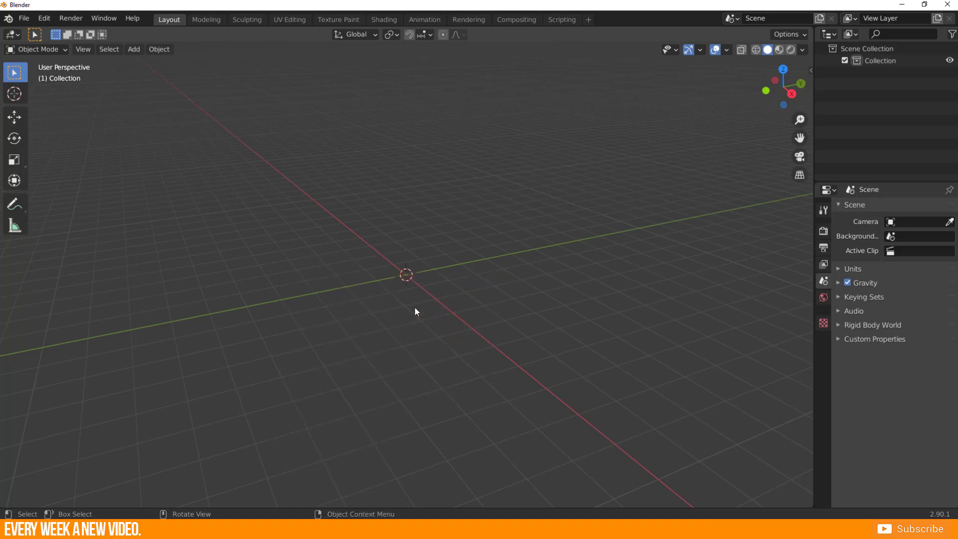
pyautogui.hotkey('shift', 'a')
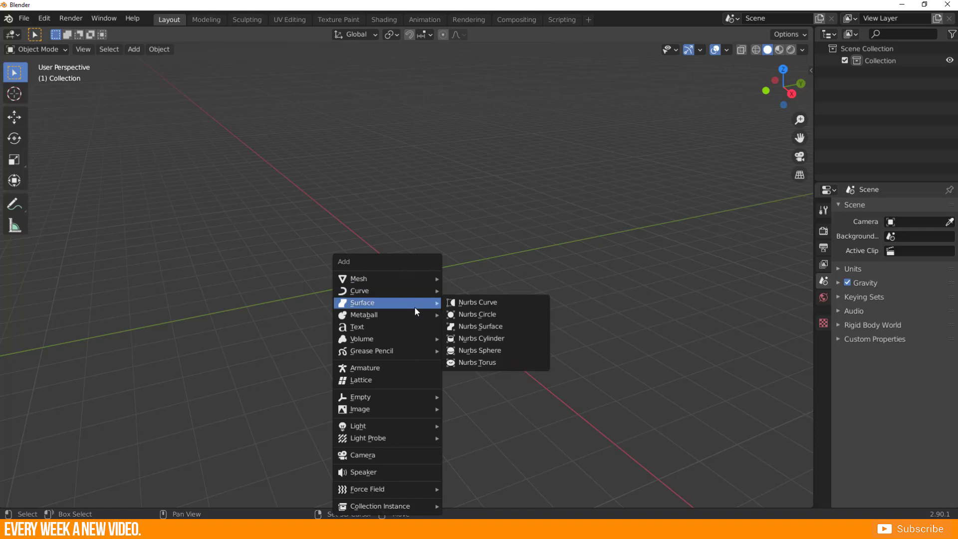
pyautogui.click(404, 278)
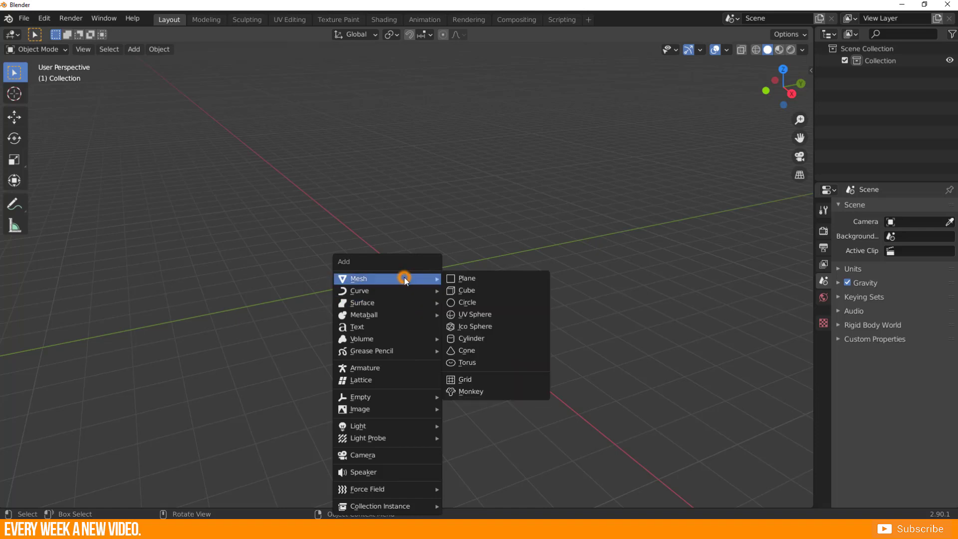
pyautogui.click(473, 302)
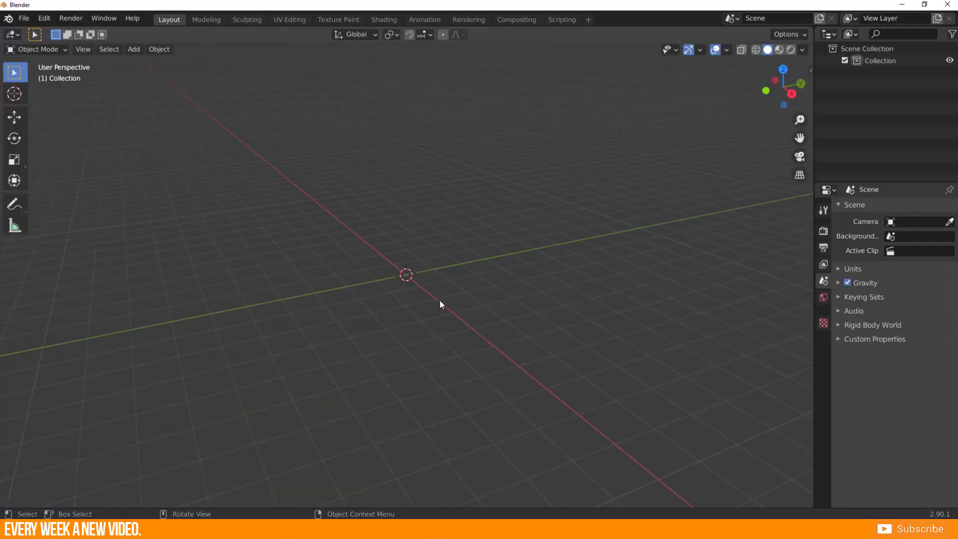
# Enable the "Add Mesh: Extra Objects" add-on in the preferences, finding it by searching for "extra".
pyautogui.click(45, 18)
pyautogui.click(67, 188)
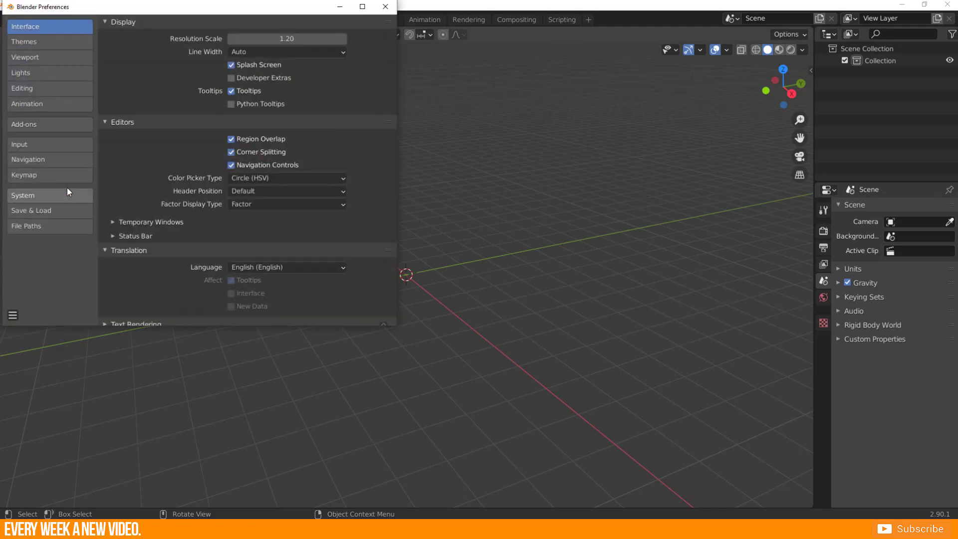
pyautogui.click(55, 126)
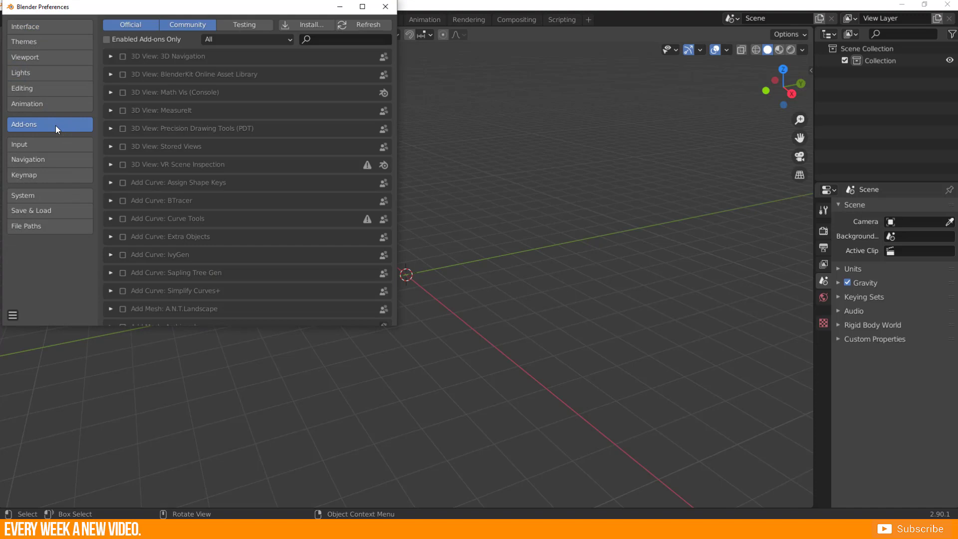
pyautogui.click(317, 42)
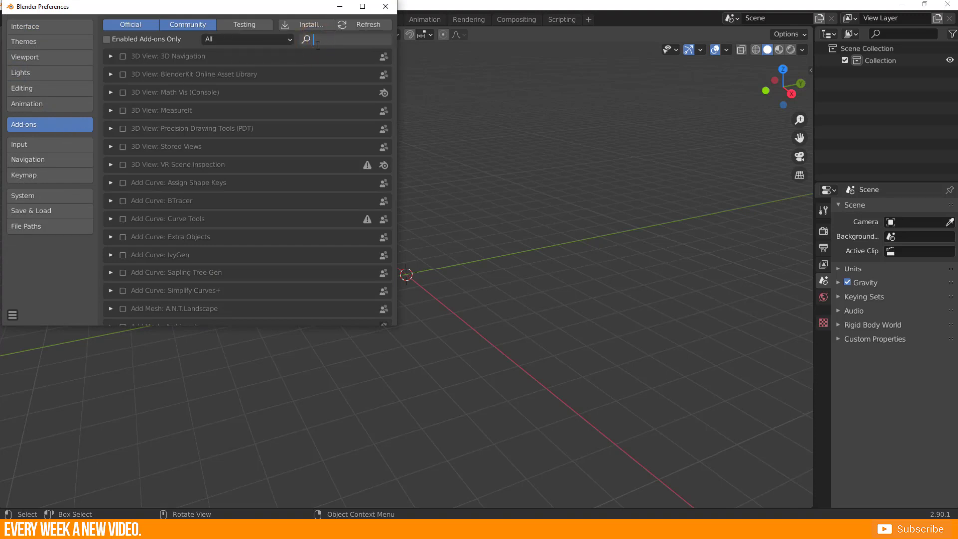
pyautogui.write('extr')
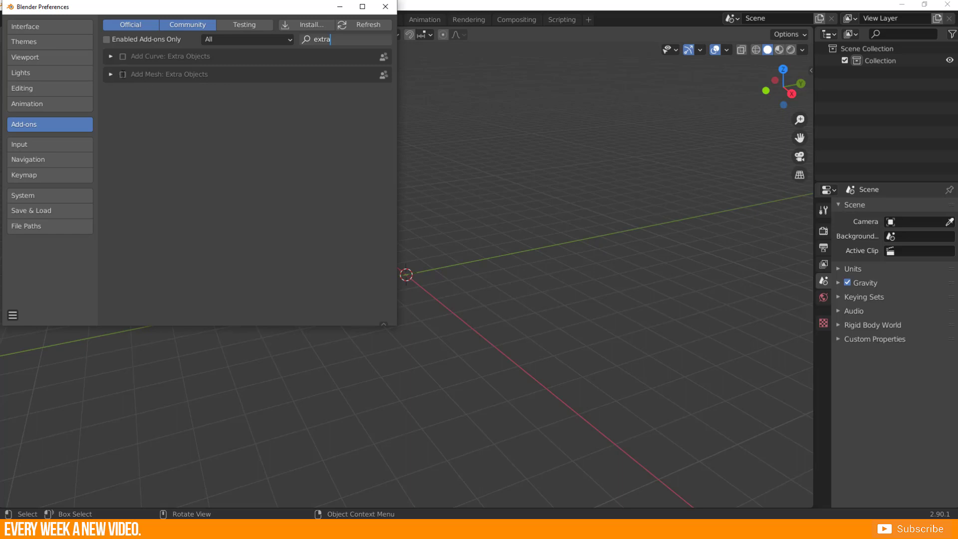
pyautogui.write('a')
pyautogui.click(122, 74)
pyautogui.click(122, 74)
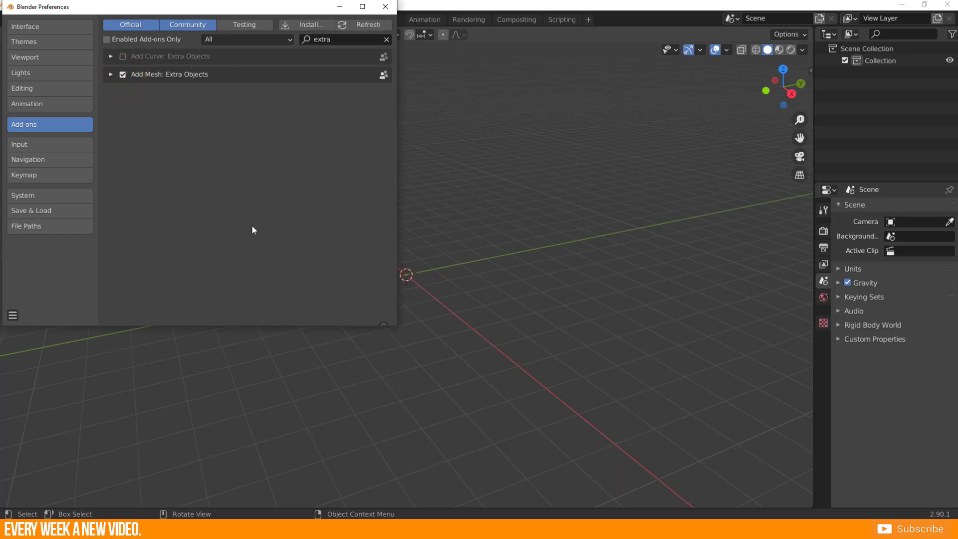
pyautogui.click(385, 6)
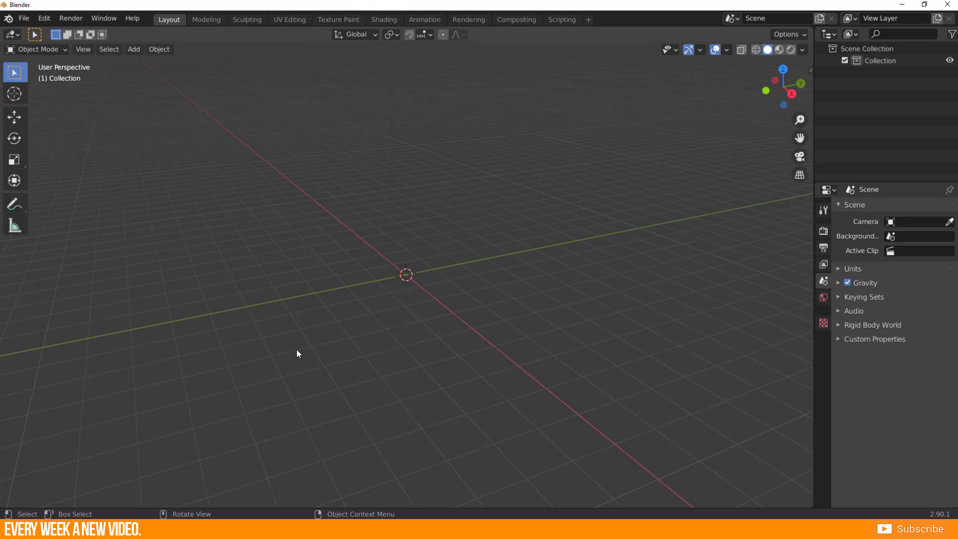
# Add a rock mesh with the Rock Generator and expand its Add Rocks settings.
pyautogui.hotkey('shift', 'a')
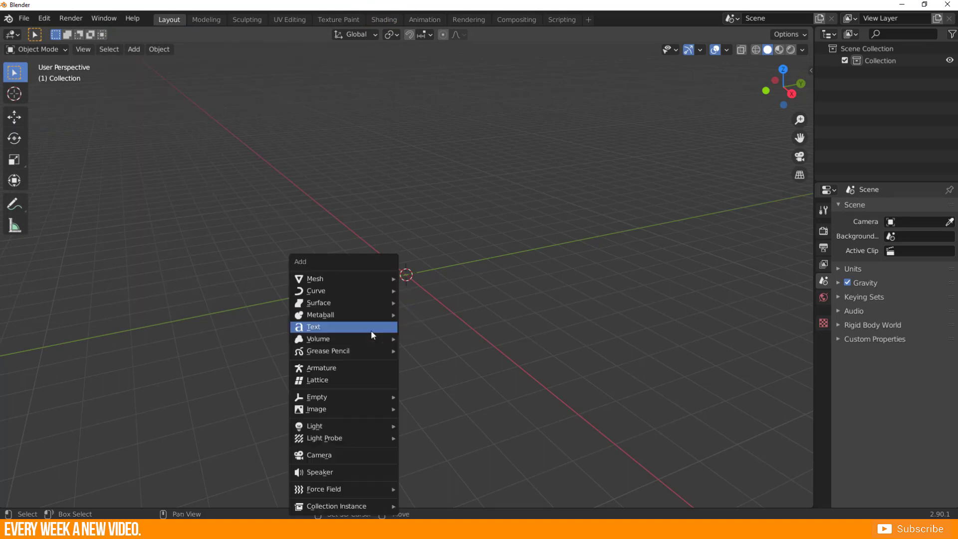
pyautogui.moveTo(341, 277)
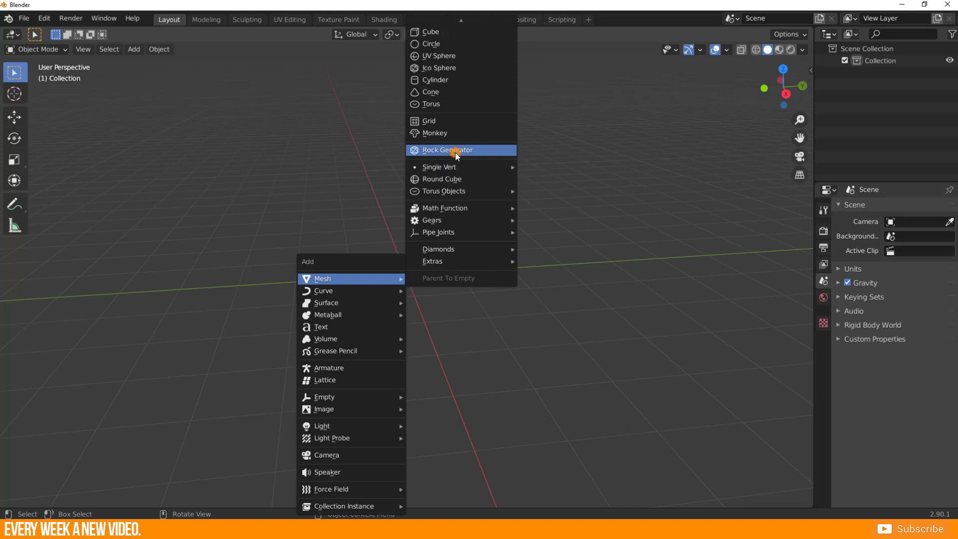
pyautogui.click(454, 152)
pyautogui.moveTo(392, 323); pyautogui.dragTo(403, 307, button='middle')
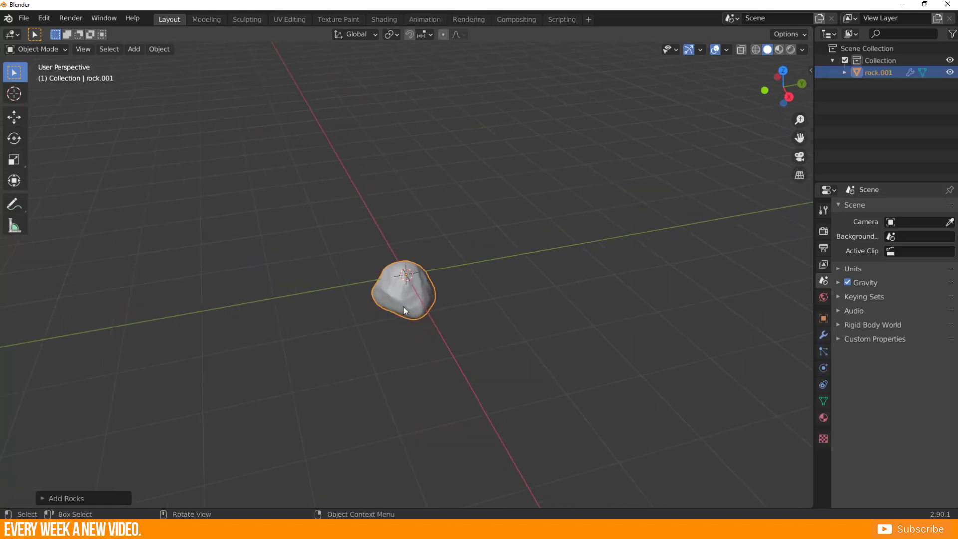
pyautogui.scroll(4, 403, 307)
pyautogui.moveTo(392, 345); pyautogui.dragTo(271, 208, button='middle')
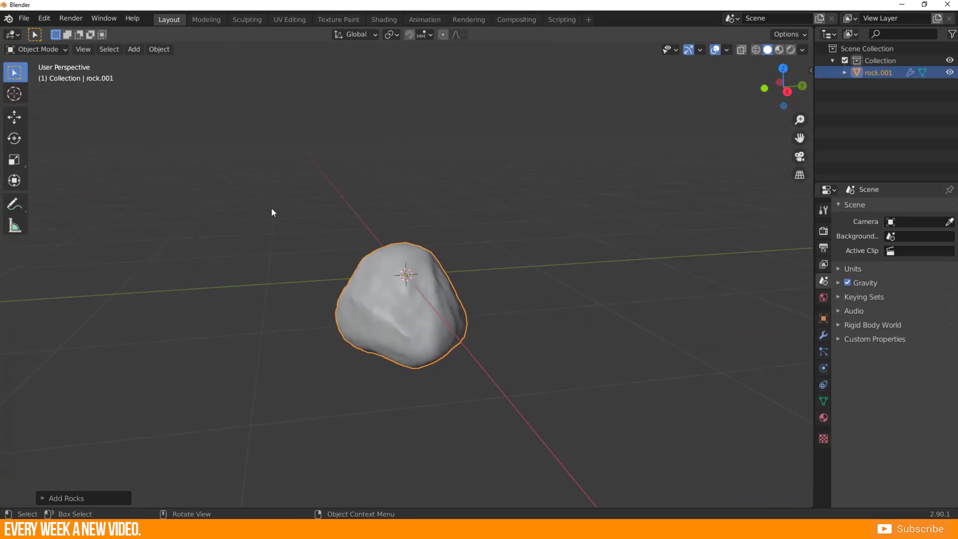
pyautogui.click(43, 500)
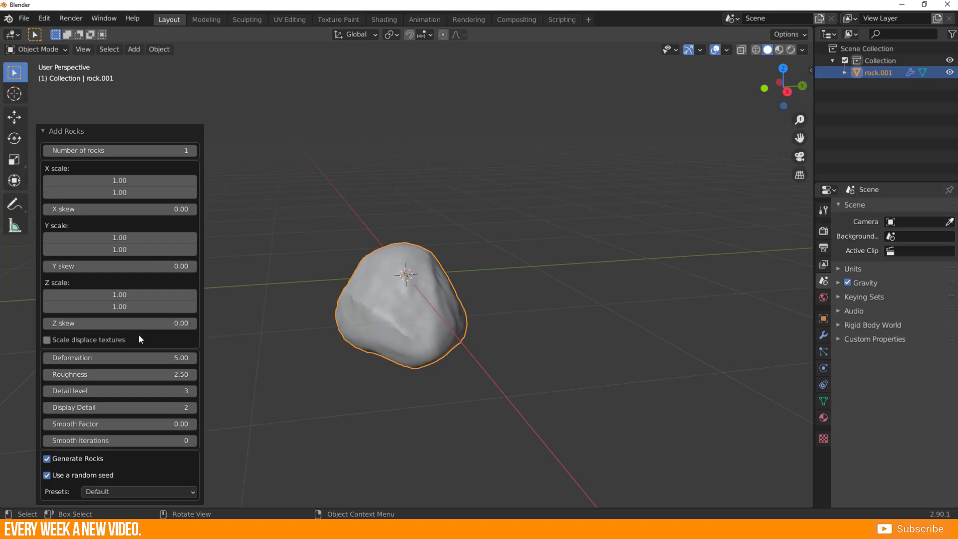
# Try generating two rocks, return to one, and set the rock's X scale range to 2.33 and 3.10.
pyautogui.click(193, 150)
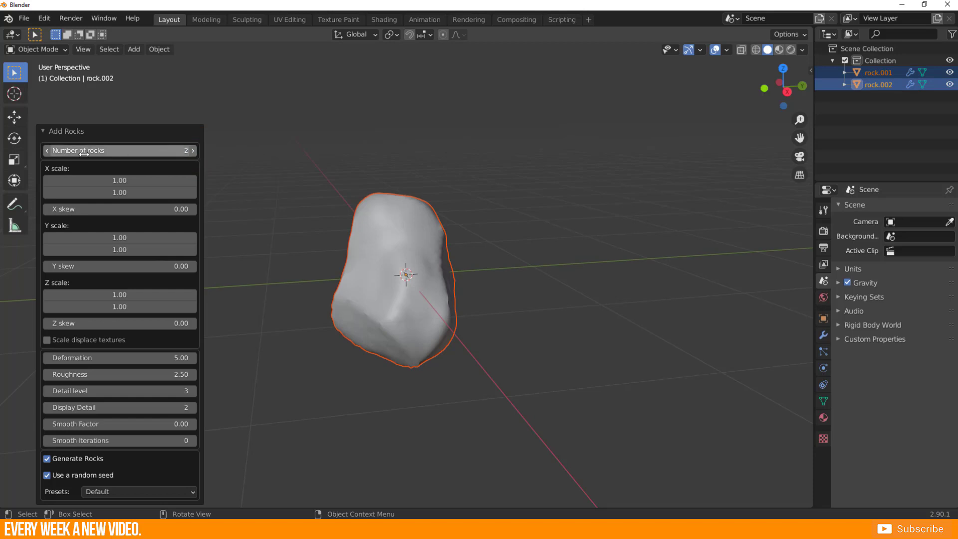
pyautogui.click(47, 150)
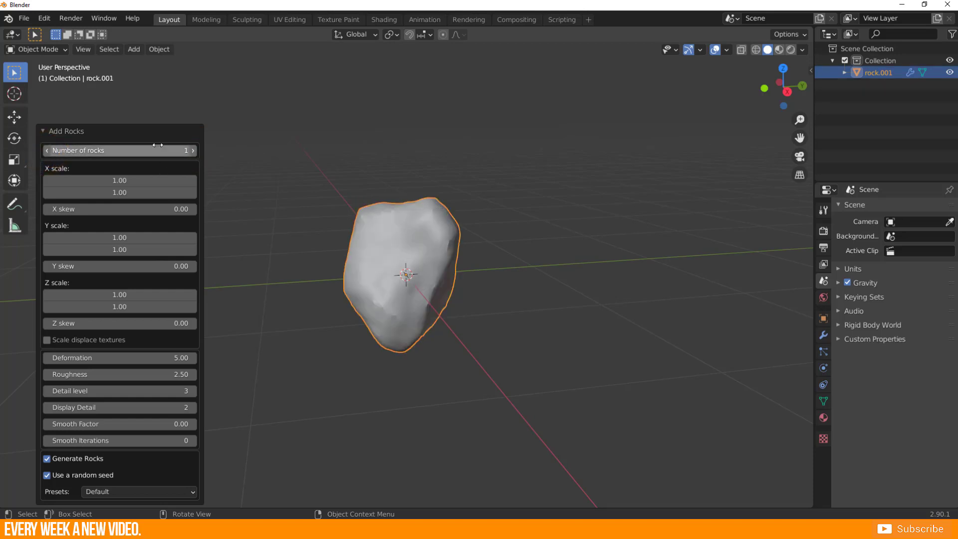
pyautogui.click(103, 180)
pyautogui.moveTo(104, 182); pyautogui.dragTo(169, 182)
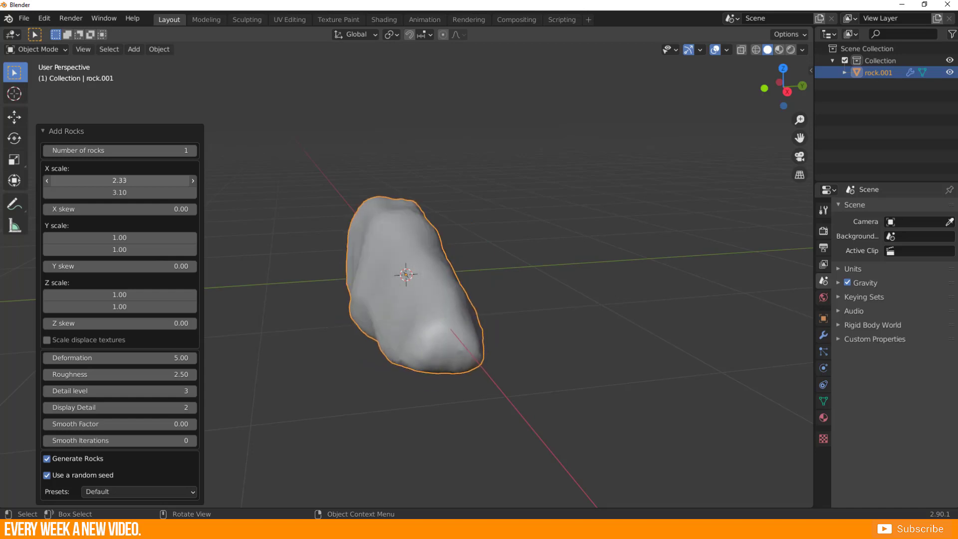
# Disable the random seed and set the rock's scale ranges to X 4.50 and 4.51, Y 2.34 and 2.45, Z 0.00 and 2.43.
pyautogui.click(48, 476)
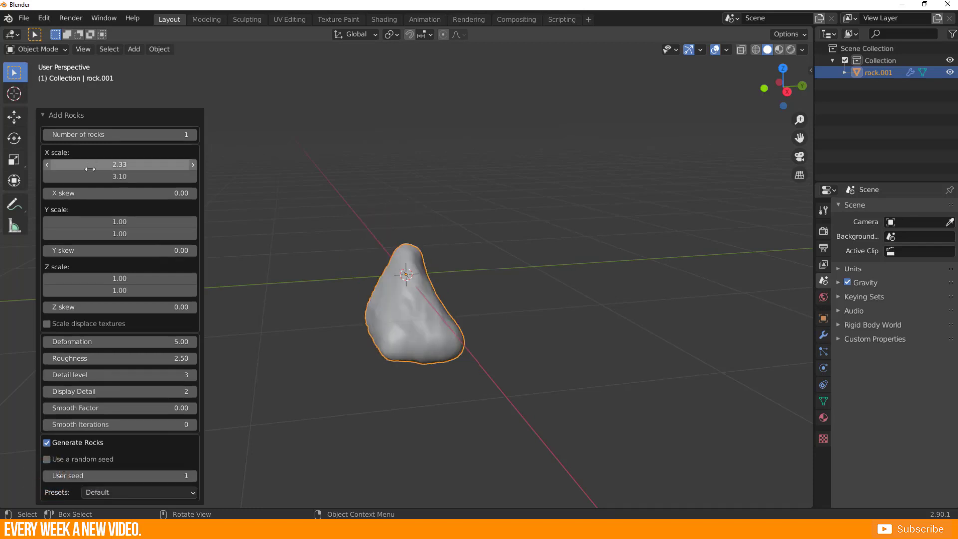
pyautogui.moveTo(95, 164); pyautogui.dragTo(195, 165)
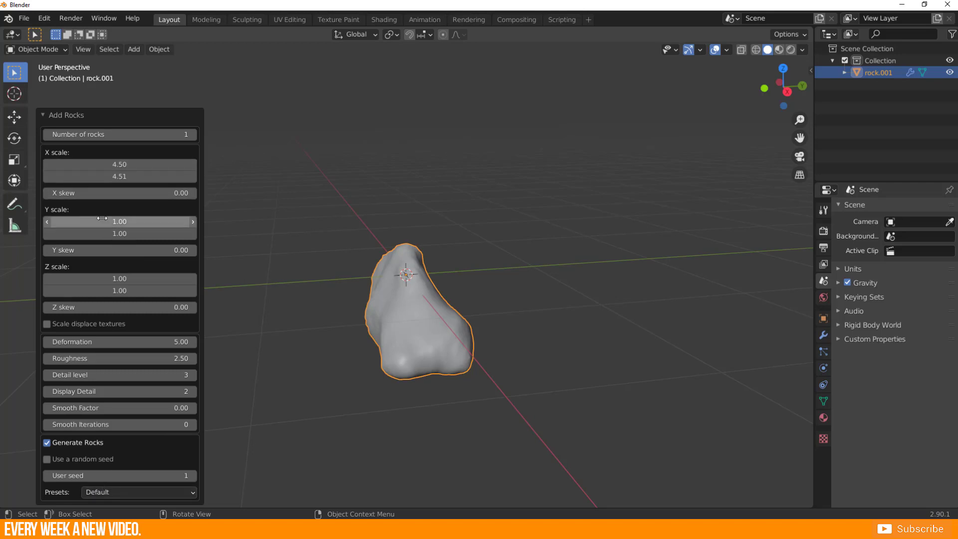
pyautogui.moveTo(100, 221); pyautogui.dragTo(197, 221)
pyautogui.moveTo(120, 278); pyautogui.dragTo(70, 278)
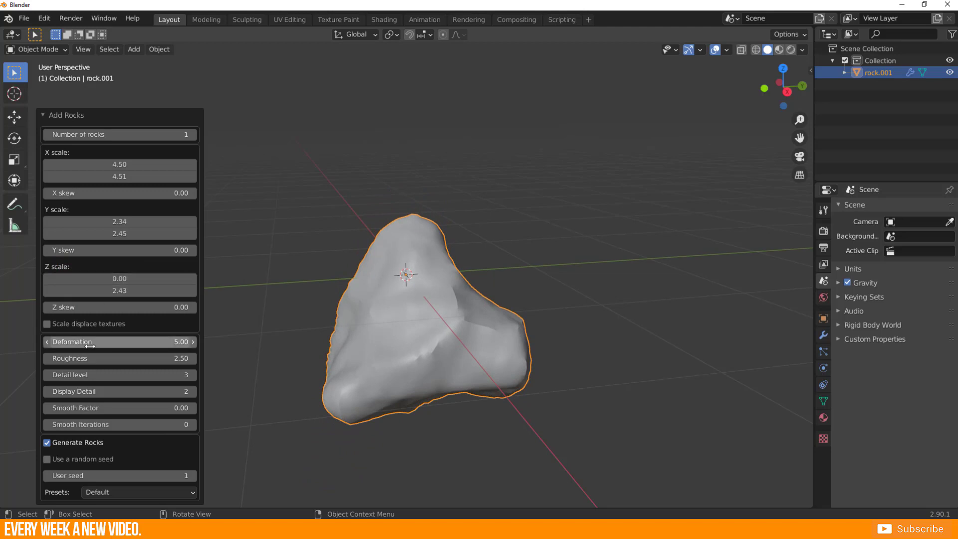
# Set the rock's Deformation to 8.75, Roughness to 2.83, Detail level to 3 and Display Detail to 4.
pyautogui.moveTo(93, 341); pyautogui.dragTo(147, 341)
pyautogui.moveTo(95, 358)
pyautogui.mouseDown()
pyautogui.moveTo(170, 358)
pyautogui.moveTo(63, 358)
pyautogui.moveTo(115, 358)
pyautogui.moveTo(100, 375)
pyautogui.mouseUp()
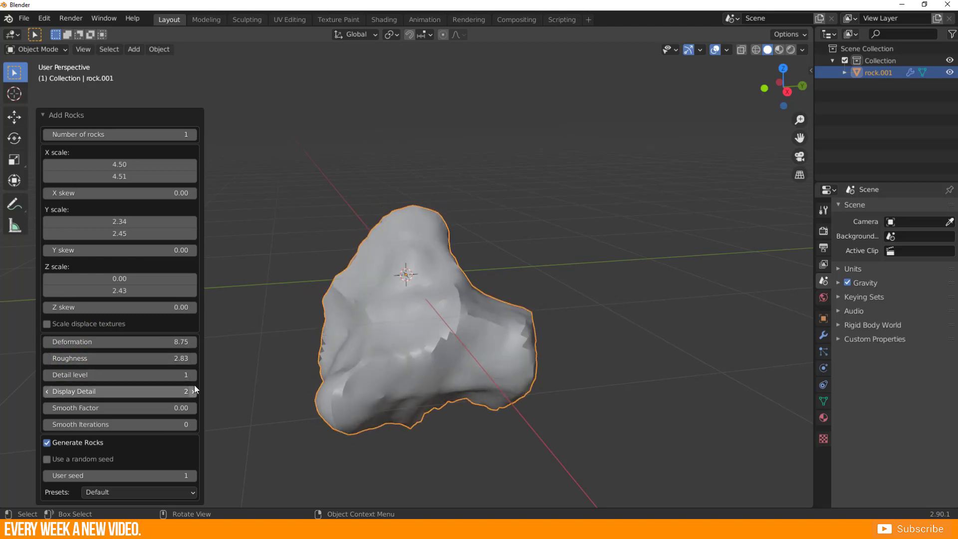
pyautogui.click(194, 374)
pyautogui.click(194, 374)
pyautogui.click(192, 391)
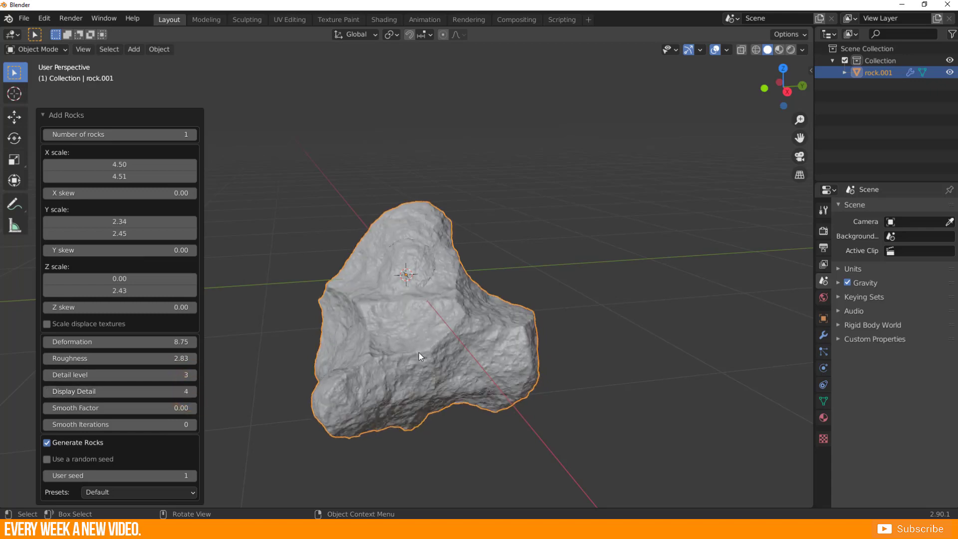
pyautogui.moveTo(302, 356); pyautogui.dragTo(438, 341, button='middle')
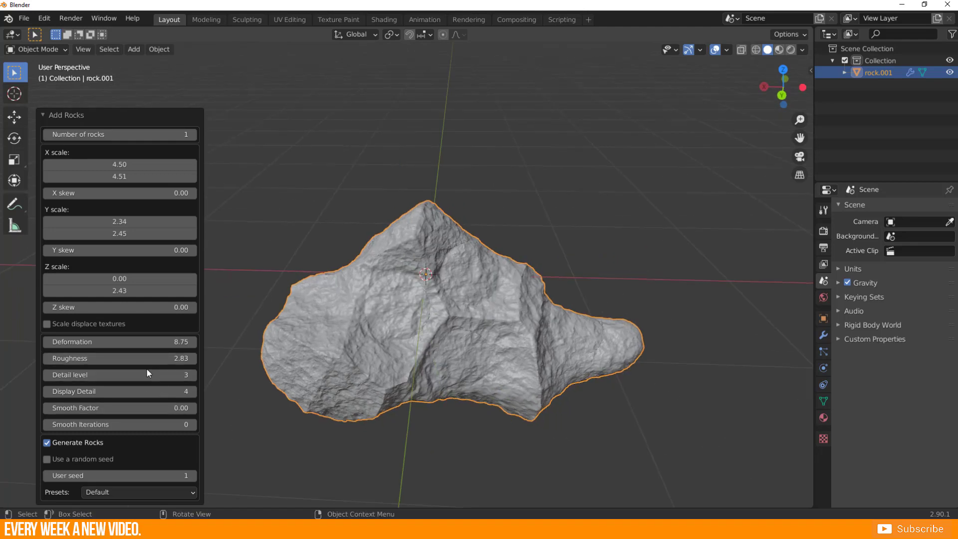
# Reduce the rock's Detail level to 2 and its Display Detail to 3.
pyautogui.click(46, 376)
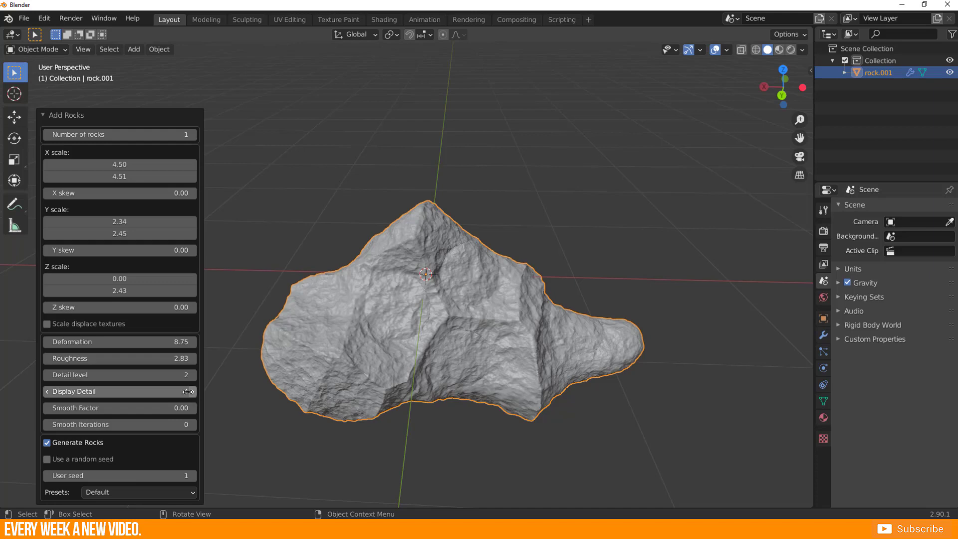
pyautogui.click(47, 391)
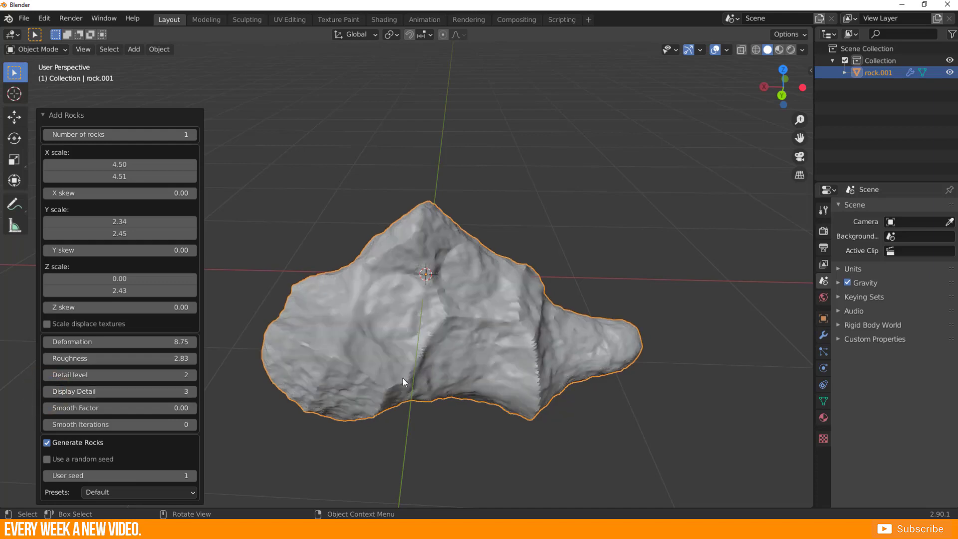
pyautogui.moveTo(402, 378); pyautogui.dragTo(285, 406, button='middle')
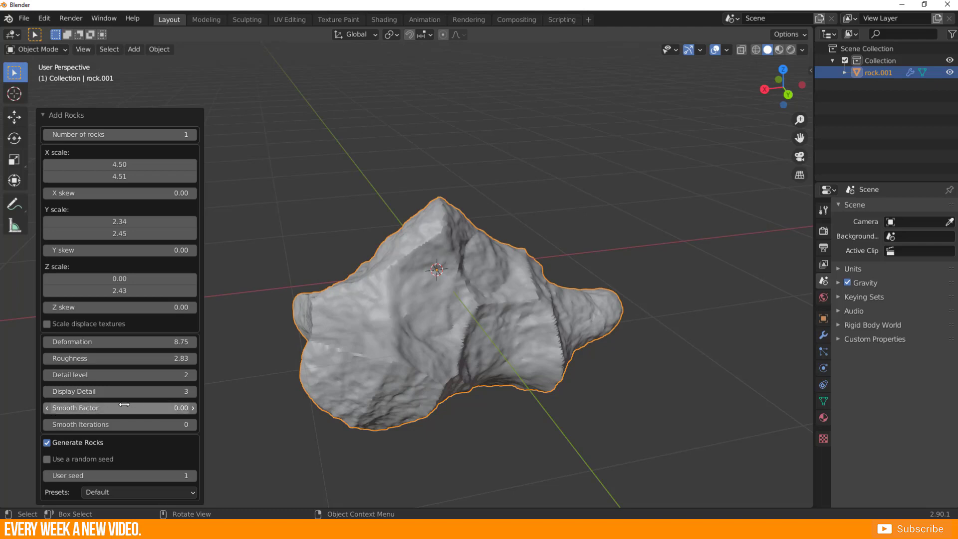
# Set the rock's Smooth Factor to 0.90 and Roughness to 2.08, and turn the random seed back on.
pyautogui.moveTo(103, 407); pyautogui.dragTo(112, 408)
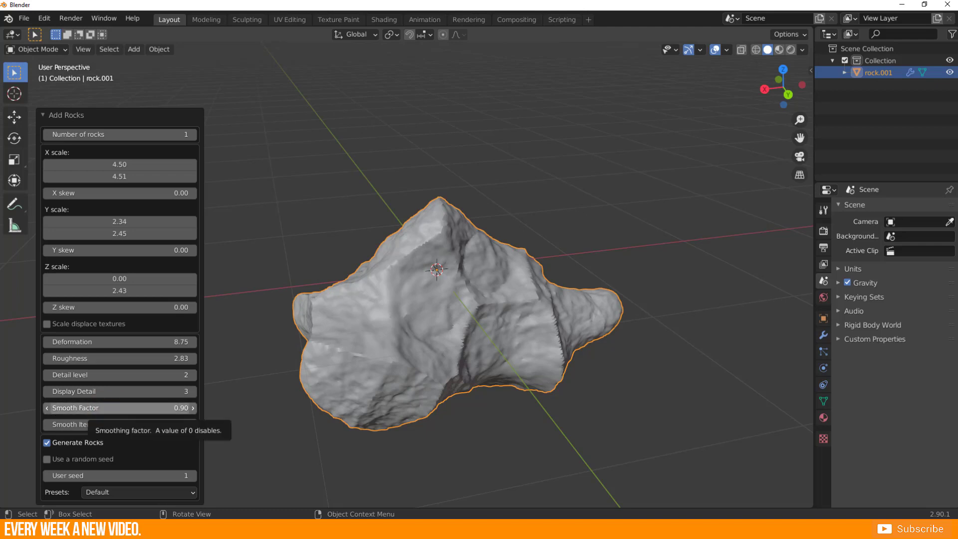
pyautogui.moveTo(164, 359)
pyautogui.mouseDown()
pyautogui.moveTo(125, 359)
pyautogui.moveTo(148, 359)
pyautogui.mouseUp()
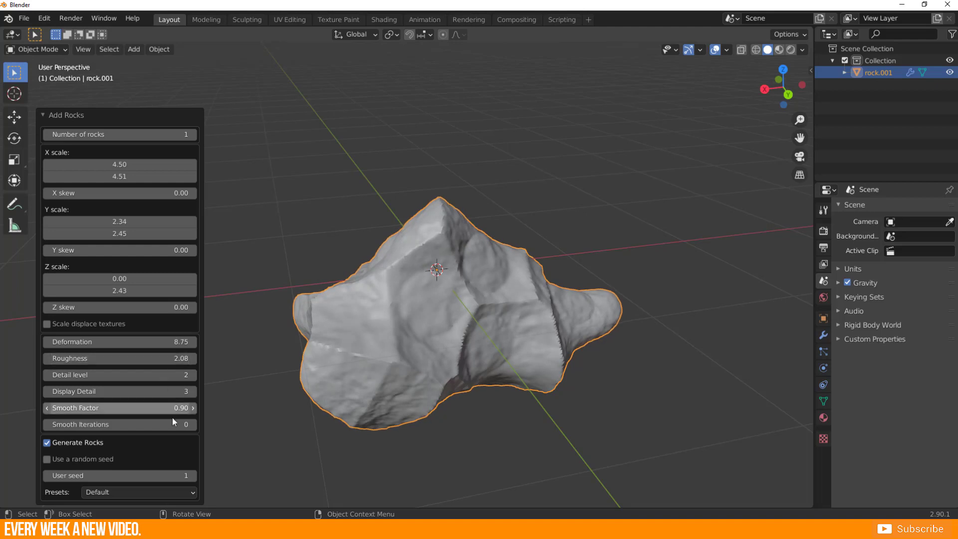
pyautogui.click(47, 459)
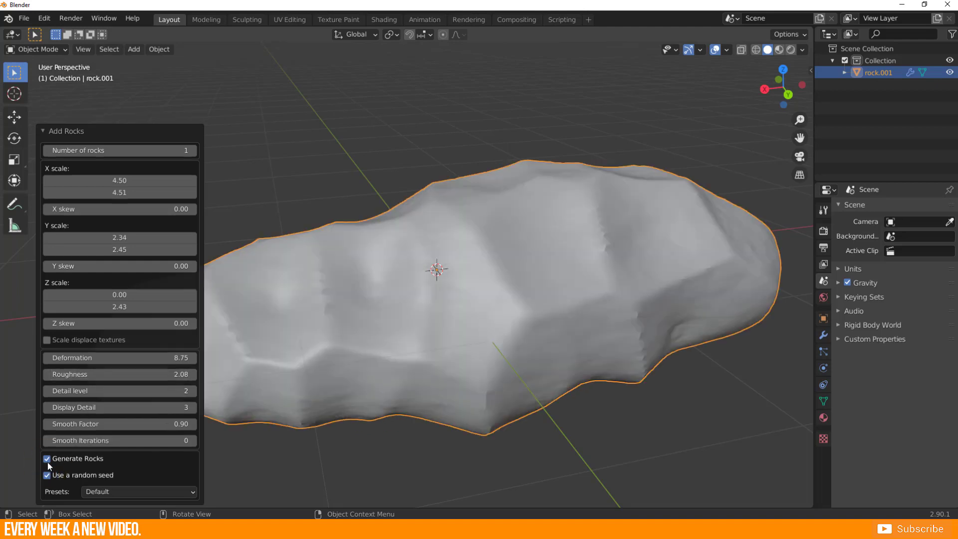
# Move the rock aside along the X axis and add a single-vertex mesh at the origin, staying in Edit Mode.
pyautogui.moveTo(348, 328); pyautogui.dragTo(339, 280, button='middle')
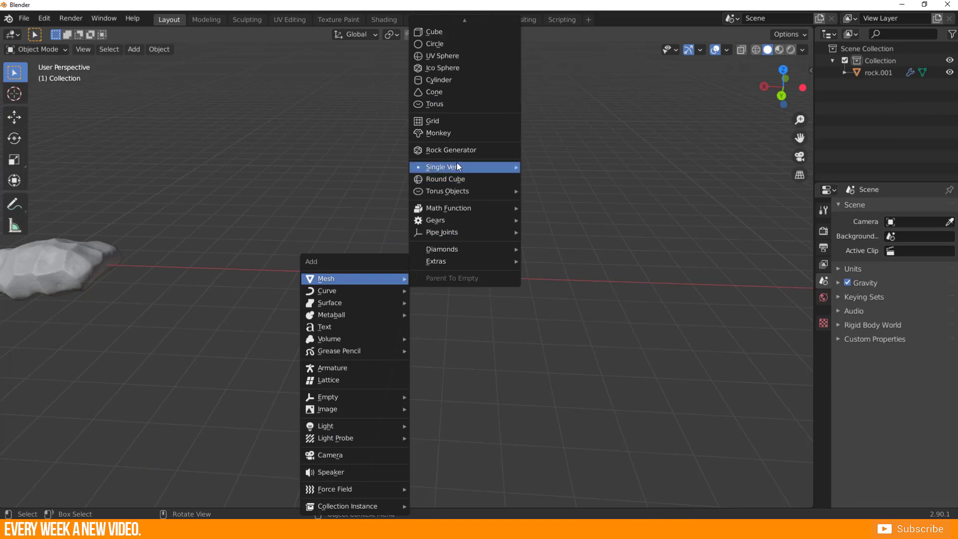
pyautogui.moveTo(458, 166)
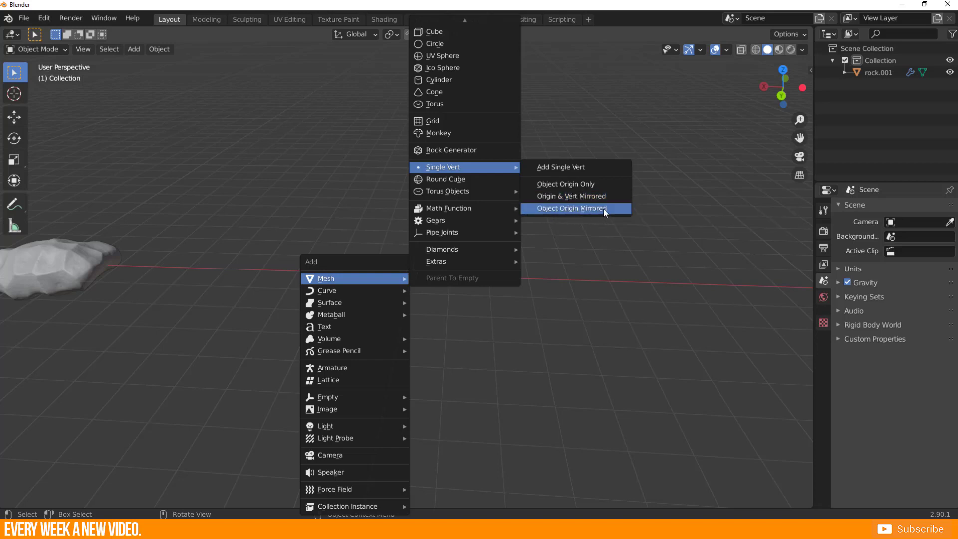
pyautogui.click(567, 169)
pyautogui.moveTo(331, 290); pyautogui.dragTo(408, 281, button='middle')
pyautogui.press('Tab')
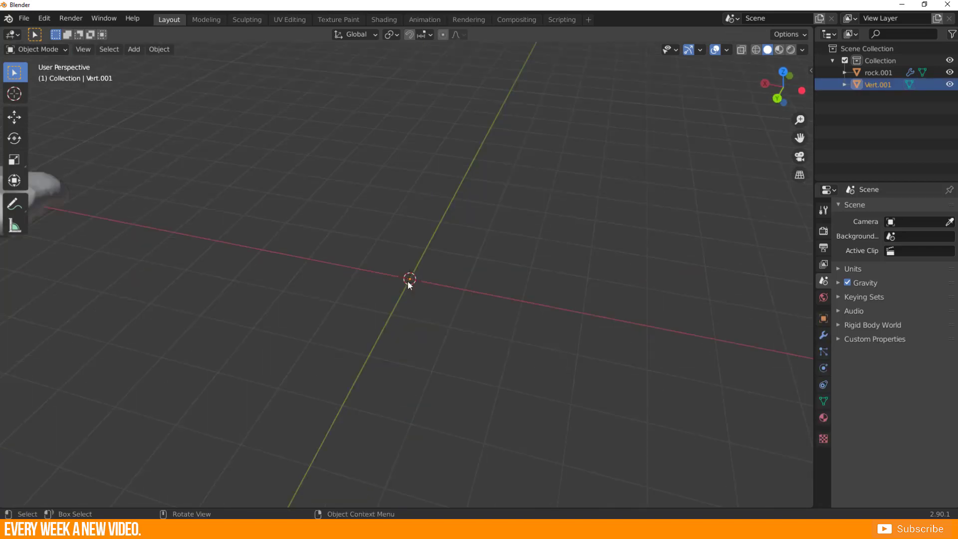
pyautogui.press('Tab')
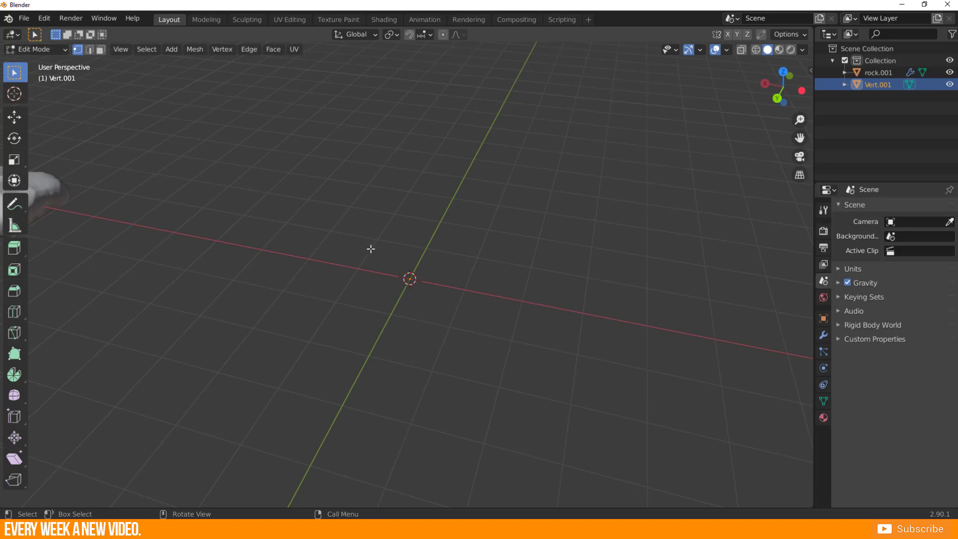
# Move the single vertex away from the origin, extrude it into an open zigzag chain of four edges, and return to Object Mode.
pyautogui.moveTo(371, 235); pyautogui.dragTo(491, 352)
pyautogui.press('g')
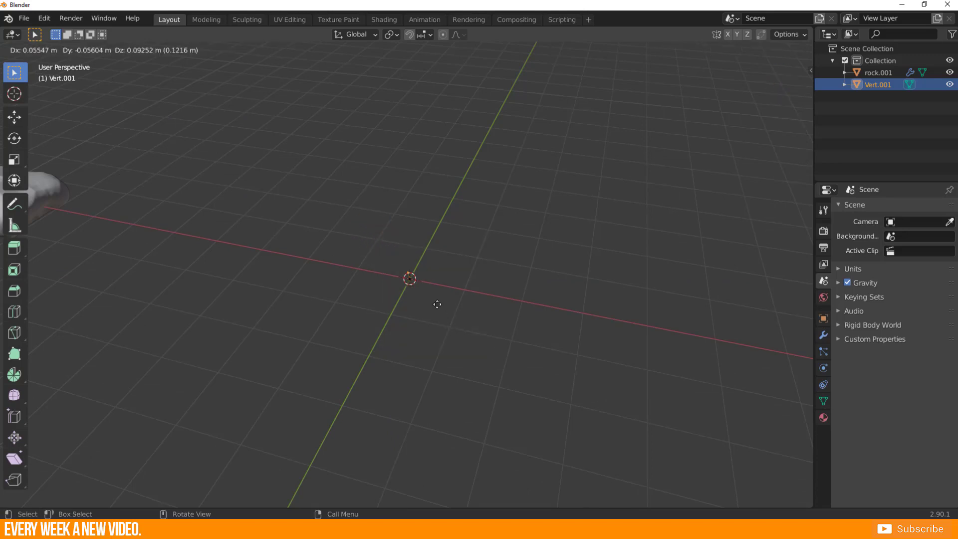
pyautogui.click(312, 225)
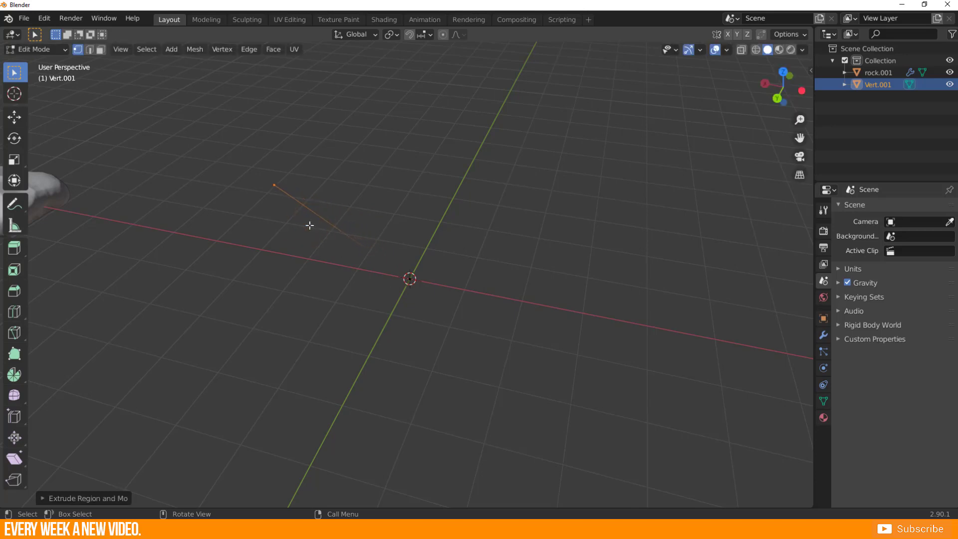
pyautogui.press('e')
pyautogui.click(477, 138)
pyautogui.press('e')
pyautogui.click(619, 251)
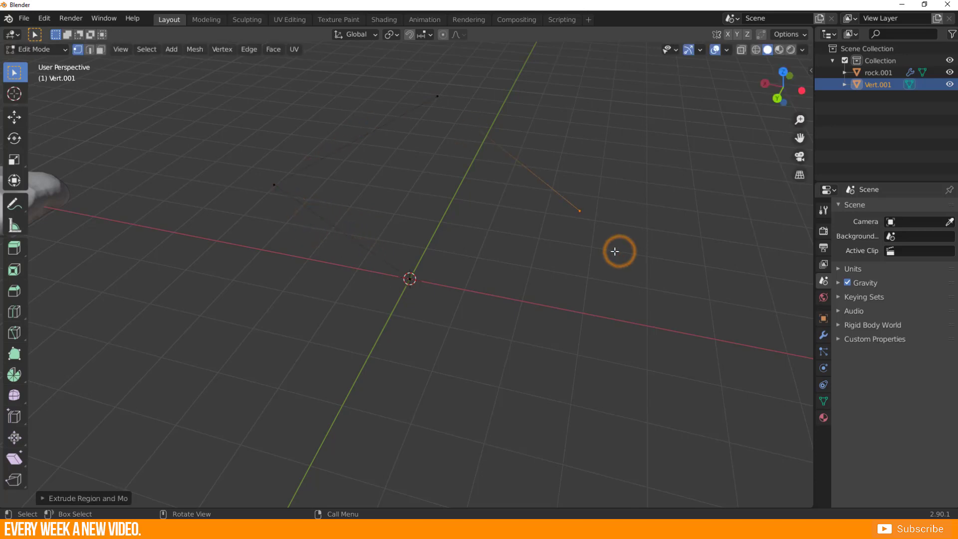
pyautogui.press('e')
pyautogui.click(449, 221)
pyautogui.moveTo(449, 221); pyautogui.dragTo(384, 266, button='middle')
pyautogui.press('e')
pyautogui.click(186, 216)
pyautogui.moveTo(455, 275); pyautogui.dragTo(393, 304, button='middle')
pyautogui.click(397, 304)
# Add a cube at the origin and merge all its vertices at the center into one vertex.
pyautogui.hotkey('shift', 'a')
pyautogui.moveTo(362, 279)
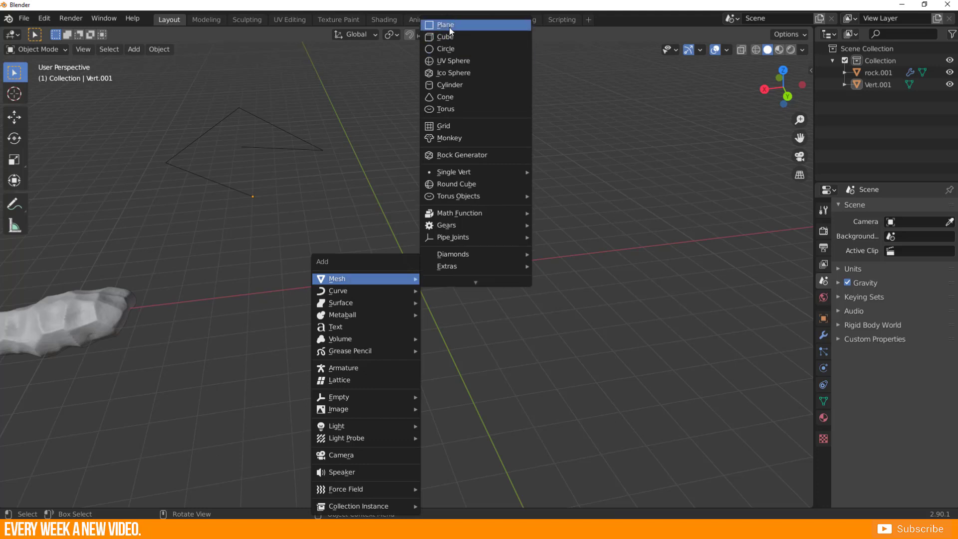
pyautogui.click(448, 38)
pyautogui.press('Tab')
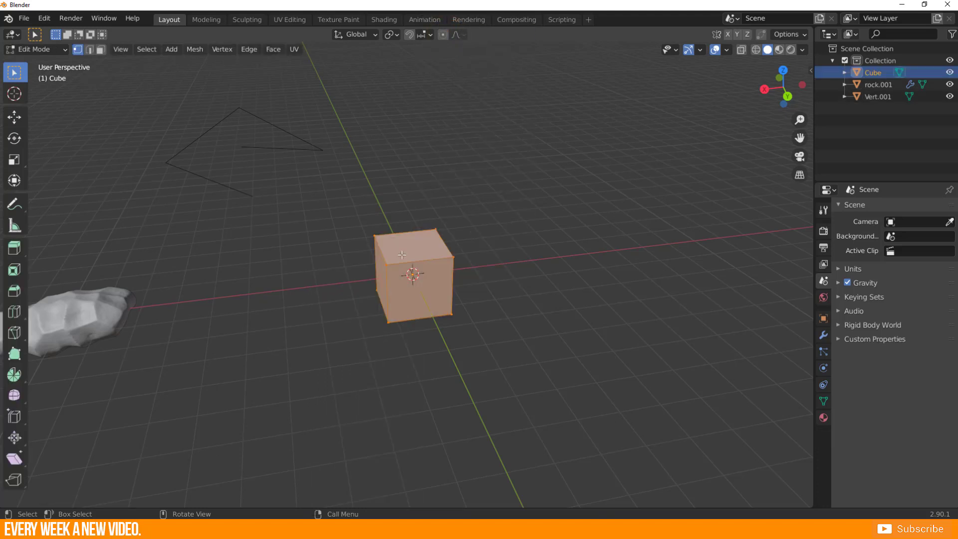
pyautogui.press('m')
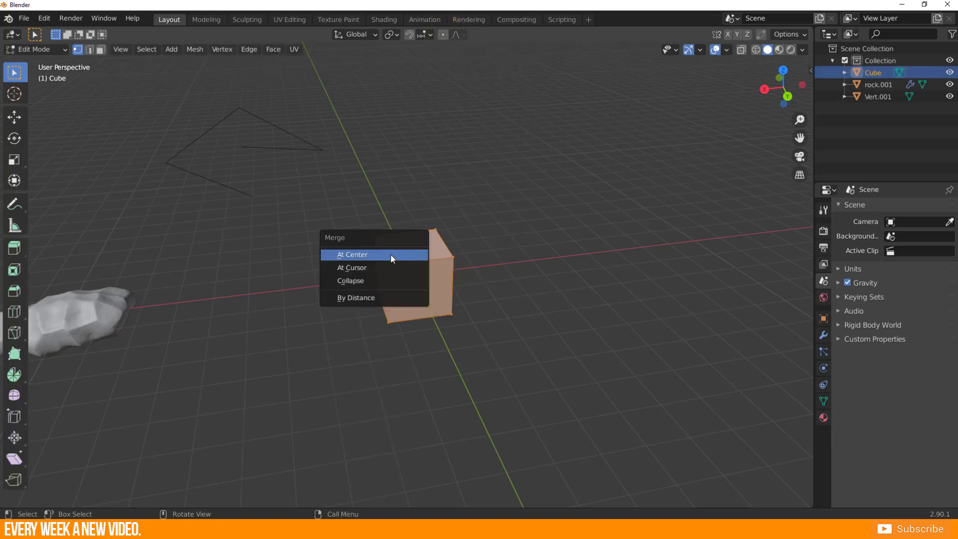
pyautogui.click(368, 258)
pyautogui.moveTo(411, 282); pyautogui.dragTo(402, 299, button='middle')
pyautogui.moveTo(376, 254); pyautogui.dragTo(485, 329)
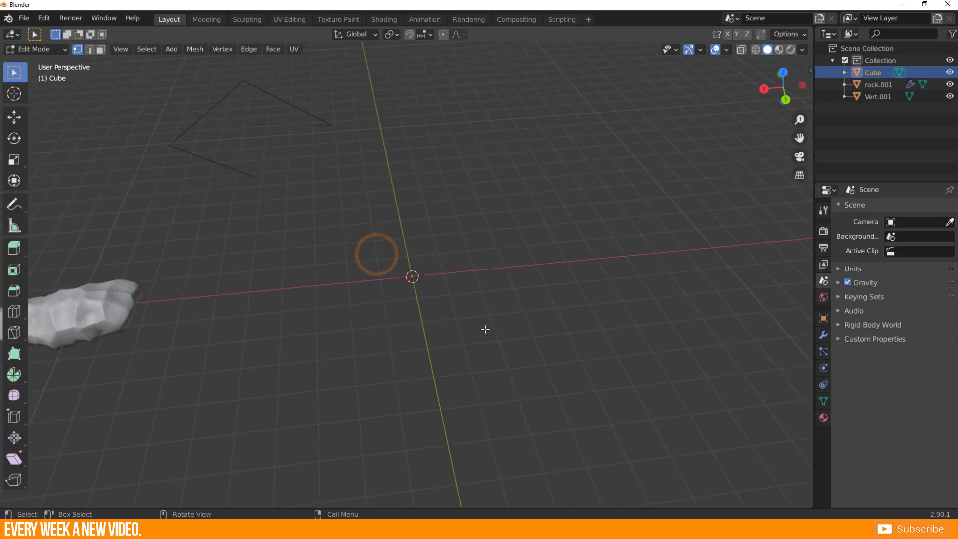
# Extrude the cube's merged vertex repeatedly into an open chain of edges.
pyautogui.moveTo(359, 330); pyautogui.dragTo(352, 318, button='middle')
pyautogui.press('e')
pyautogui.click(359, 255)
pyautogui.press('e')
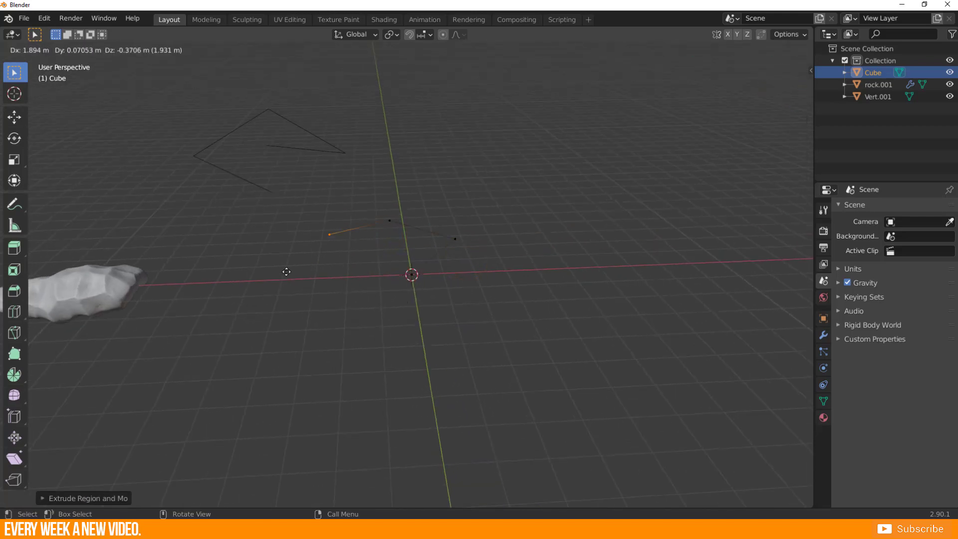
pyautogui.click(290, 270)
pyautogui.press('e')
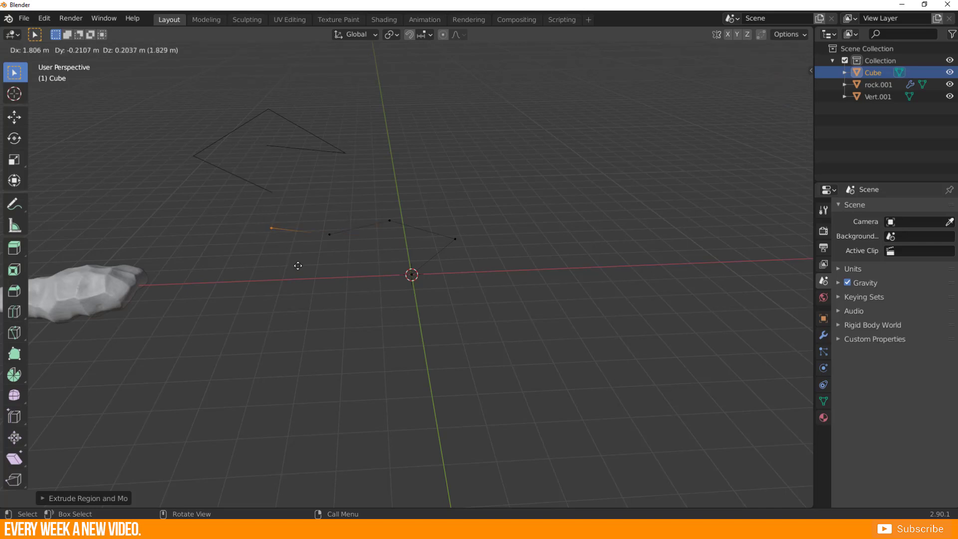
pyautogui.click(299, 266)
# Leave Edit Mode and delete the edge chain made from the cube.
pyautogui.press('Tab')
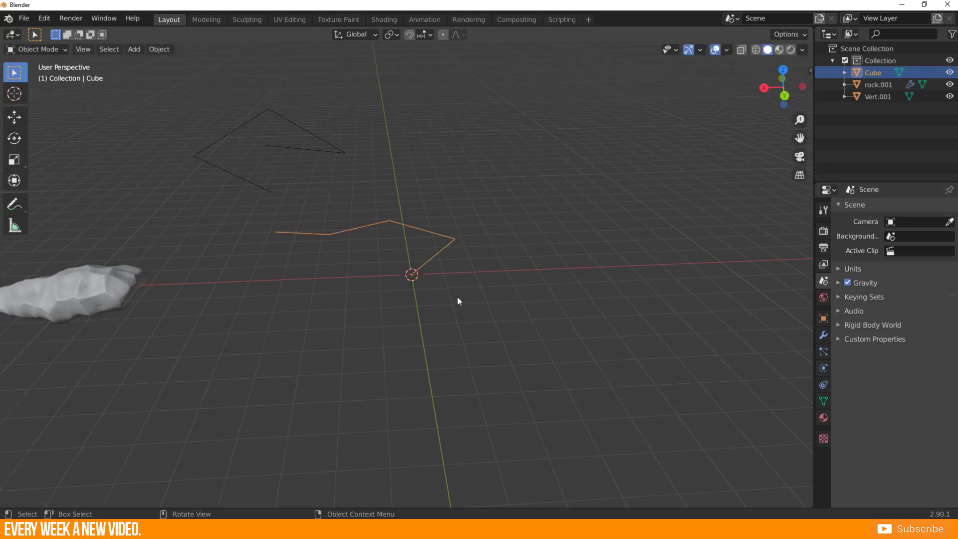
pyautogui.press('x')
pyautogui.click(442, 232)
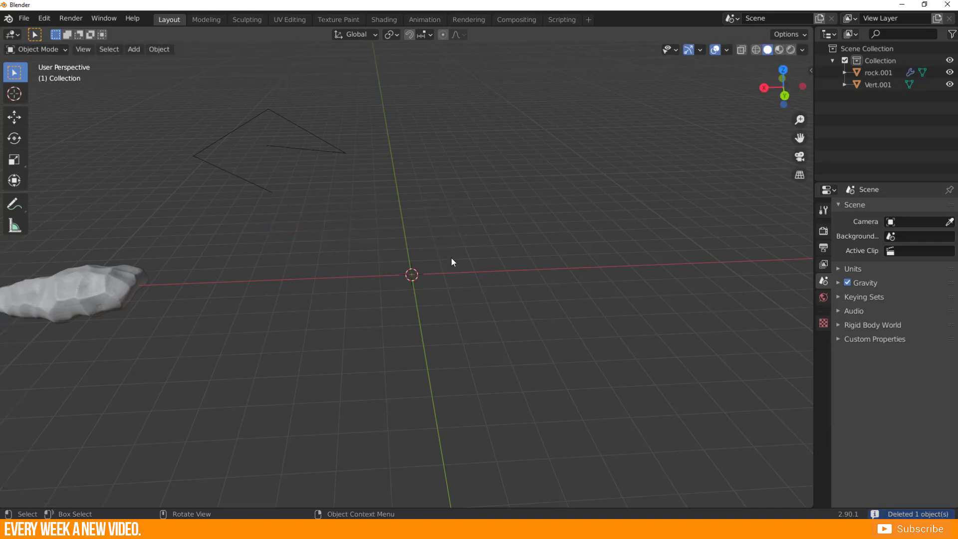
# Add a Round Cube at the origin with Radius 0.41 and 5 Arc divisions.
pyautogui.click(241, 183)
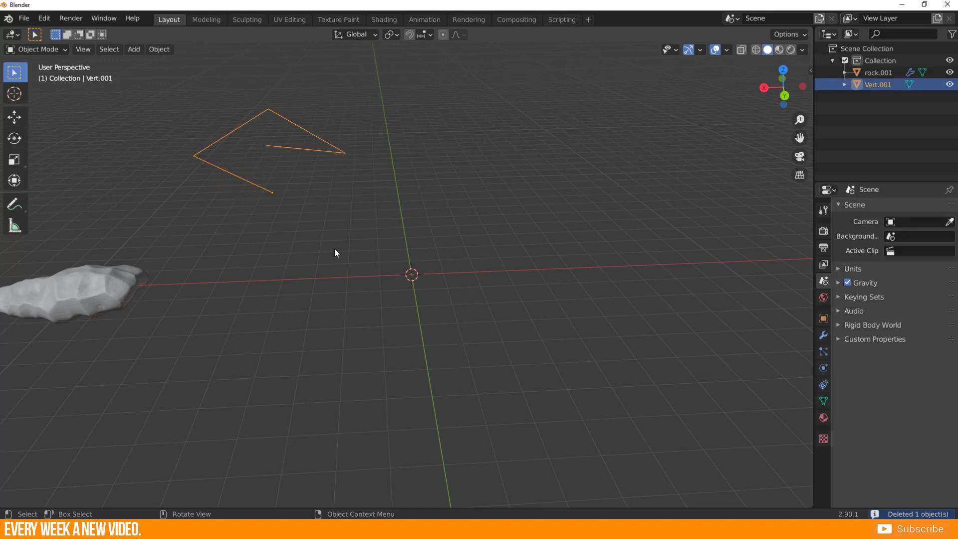
pyautogui.moveTo(271, 196); pyautogui.dragTo(268, 176, button='middle')
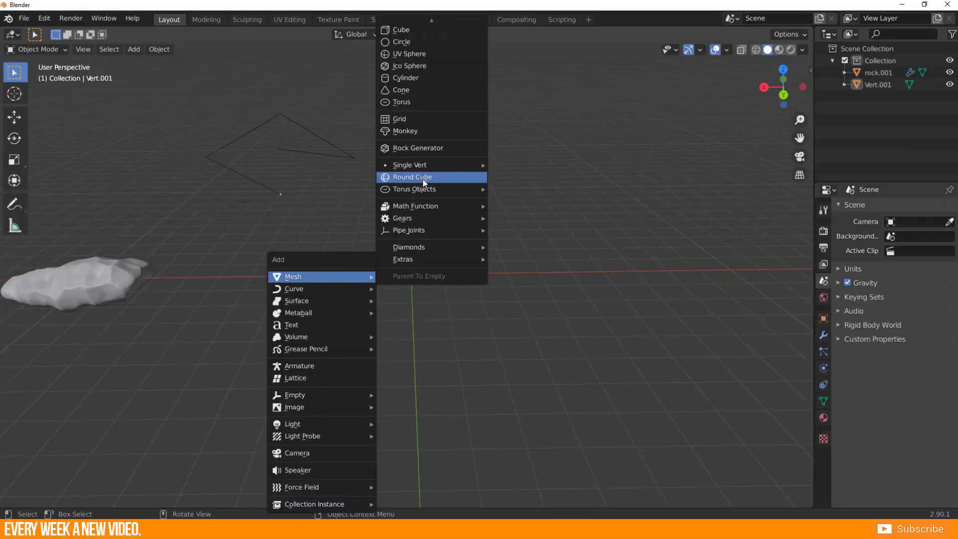
pyautogui.click(430, 178)
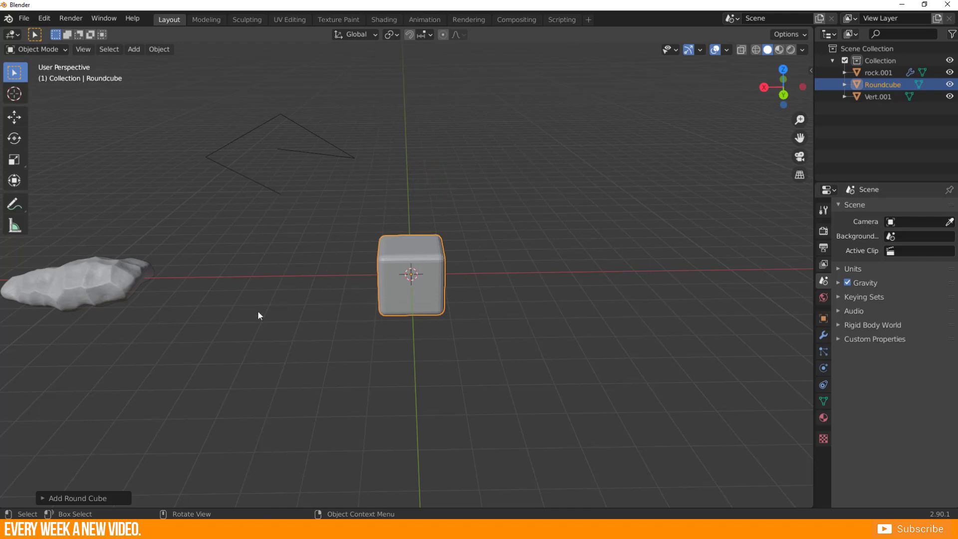
pyautogui.moveTo(258, 310); pyautogui.dragTo(332, 311, button='middle')
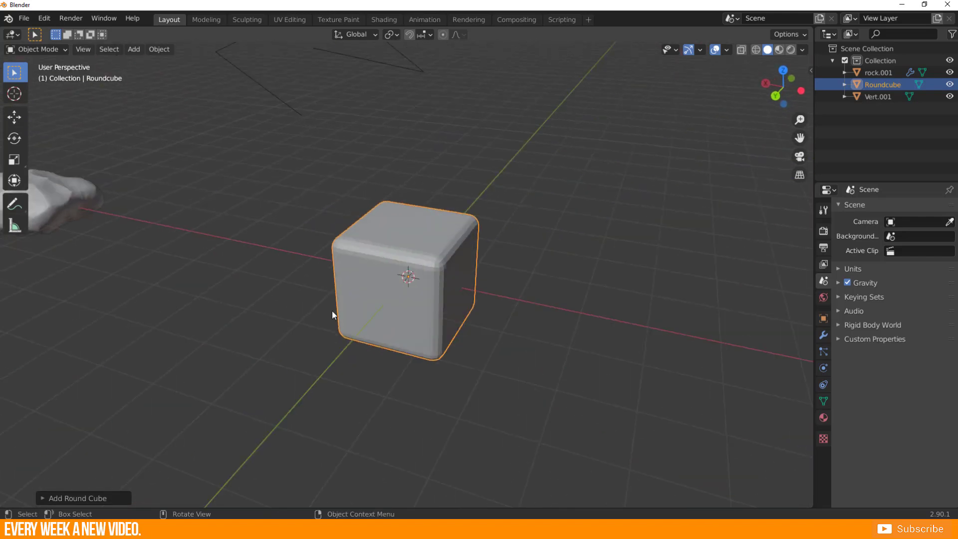
pyautogui.moveTo(459, 327); pyautogui.dragTo(421, 330, button='middle')
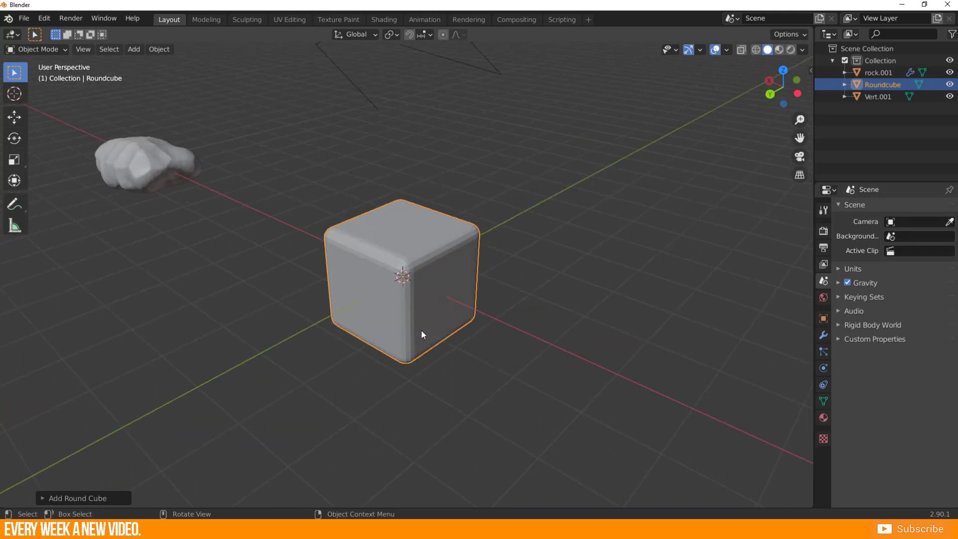
pyautogui.click(41, 498)
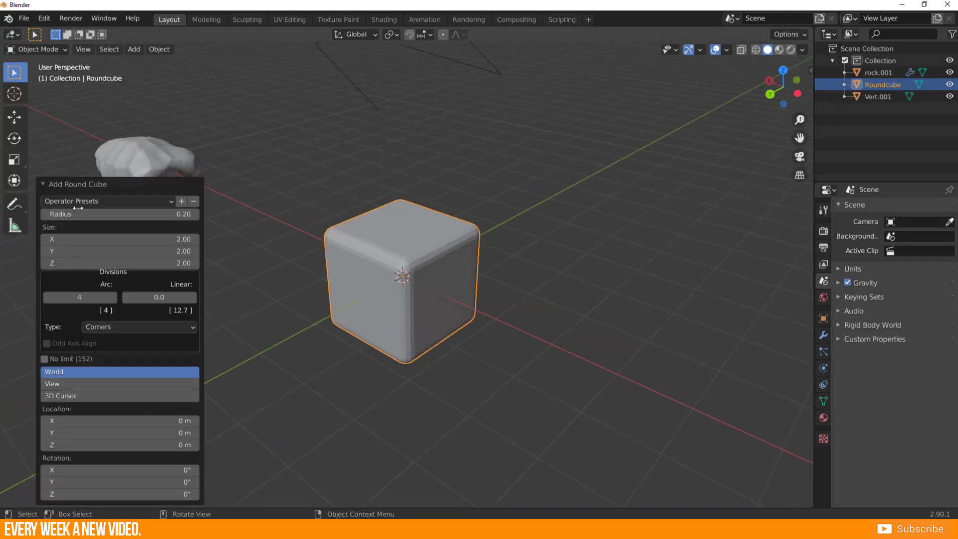
pyautogui.moveTo(84, 214)
pyautogui.mouseDown()
pyautogui.moveTo(235, 213)
pyautogui.moveTo(82, 214)
pyautogui.moveTo(95, 213)
pyautogui.mouseUp()
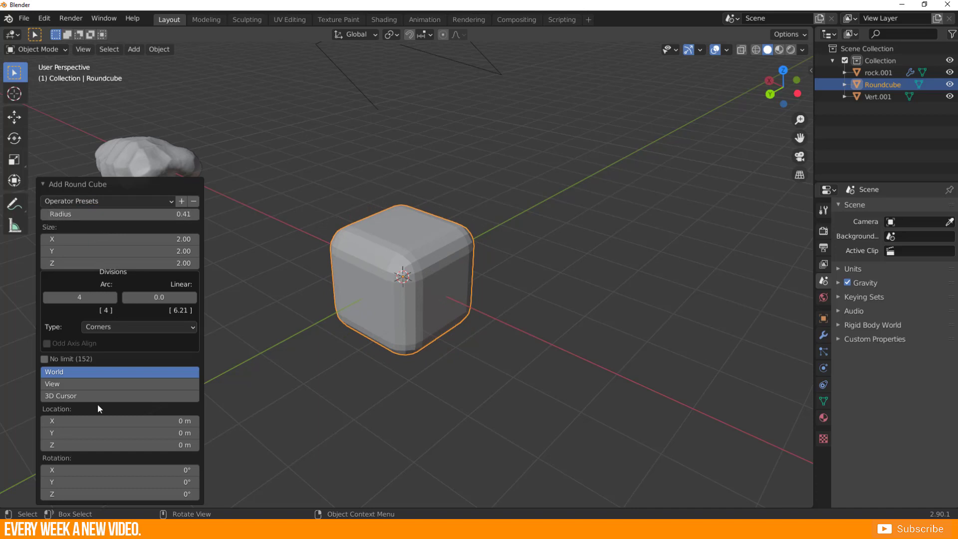
pyautogui.moveTo(80, 297)
pyautogui.mouseDown()
pyautogui.moveTo(92, 297)
pyautogui.moveTo(65, 296)
pyautogui.mouseUp()
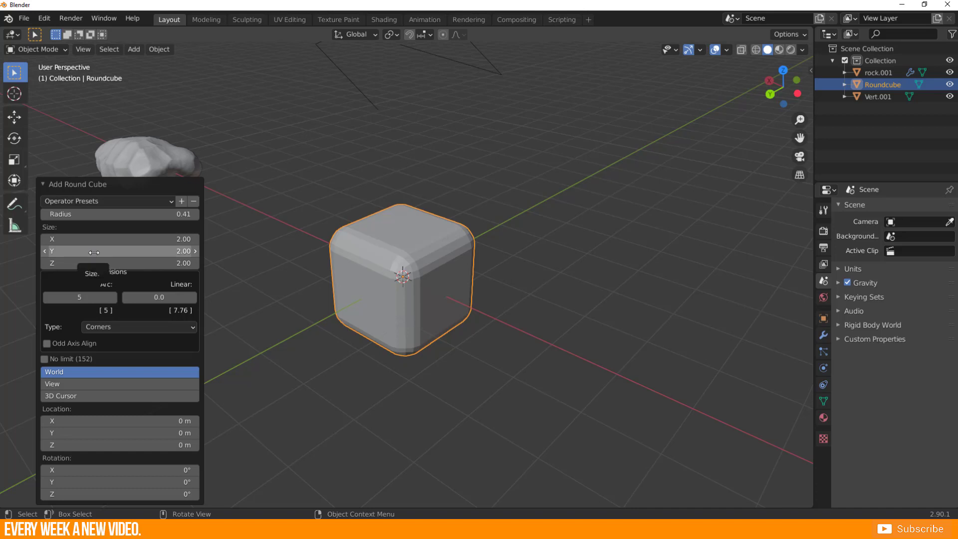
# Turn the round cube into a long capsule with Radius 1.31 and X size 8.06, then deselect it.
pyautogui.moveTo(96, 241); pyautogui.dragTo(167, 241)
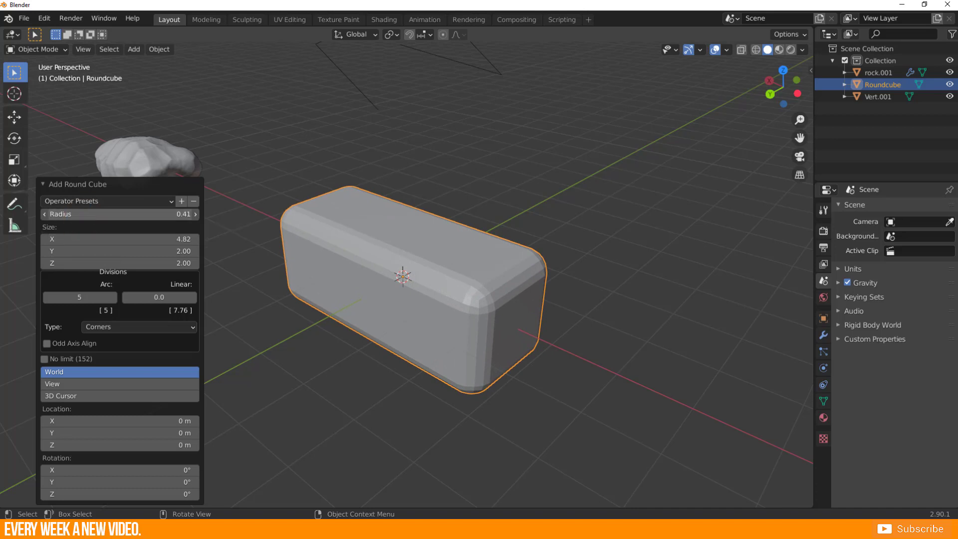
pyautogui.moveTo(119, 213); pyautogui.dragTo(140, 214)
pyautogui.moveTo(490, 292); pyautogui.dragTo(424, 253, button='middle')
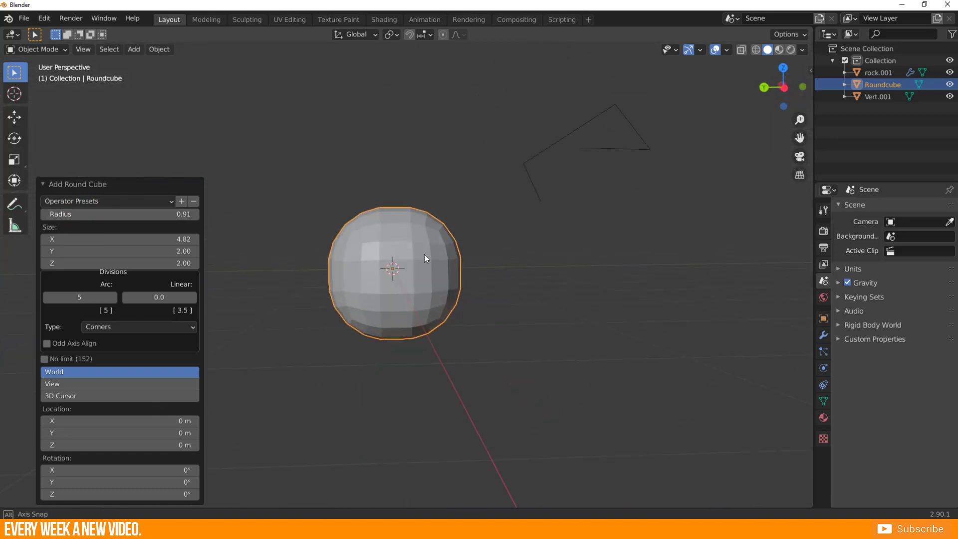
pyautogui.moveTo(92, 213); pyautogui.dragTo(108, 213)
pyautogui.moveTo(408, 305); pyautogui.dragTo(180, 316, button='middle')
pyautogui.moveTo(106, 239); pyautogui.dragTo(185, 239)
pyautogui.scroll(-3, 379, 267)
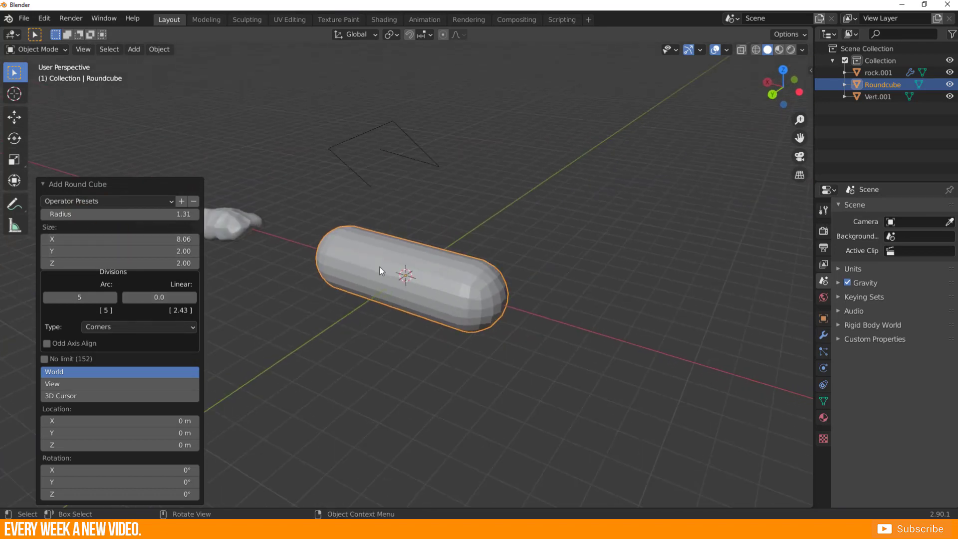
pyautogui.moveTo(379, 267); pyautogui.dragTo(379, 297, button='middle')
pyautogui.click(307, 324)
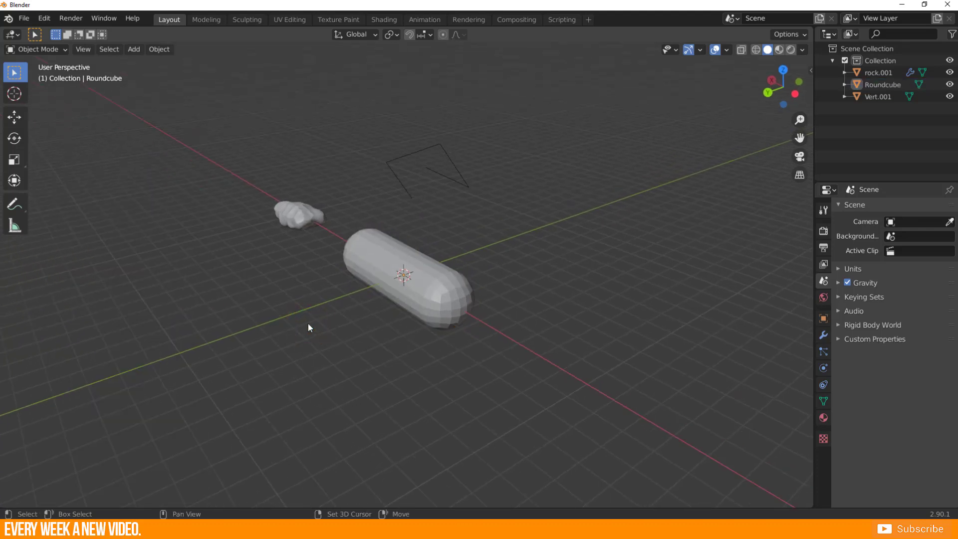
# Add a standard Torus at the origin, set its Major Segments to 45 and adjust its Minor Segments.
pyautogui.hotkey('shift', 'a')
pyautogui.click(266, 278)
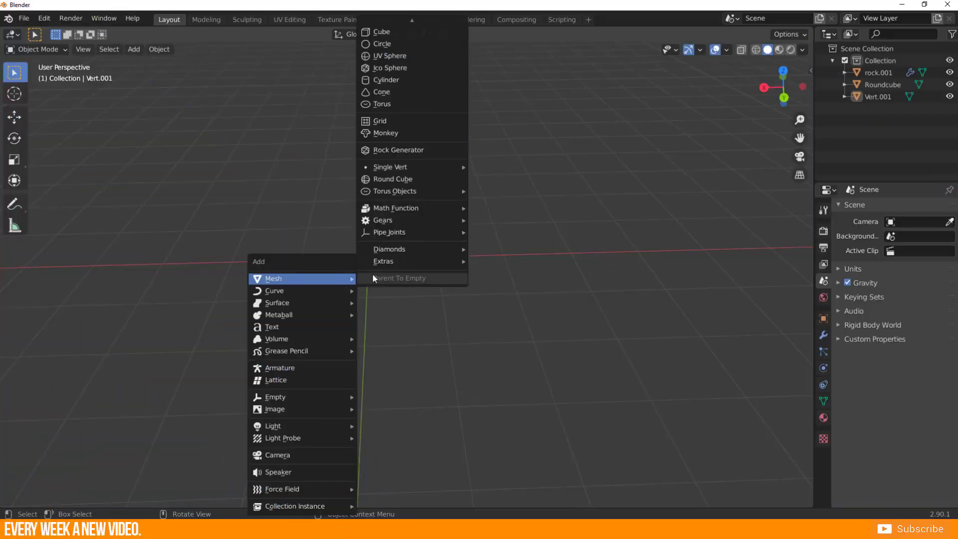
pyautogui.moveTo(424, 193)
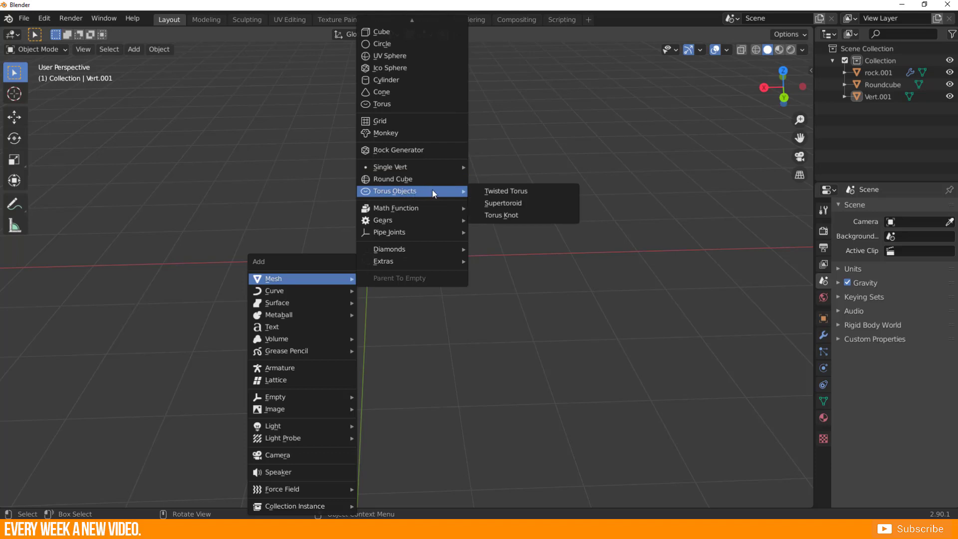
pyautogui.click(393, 102)
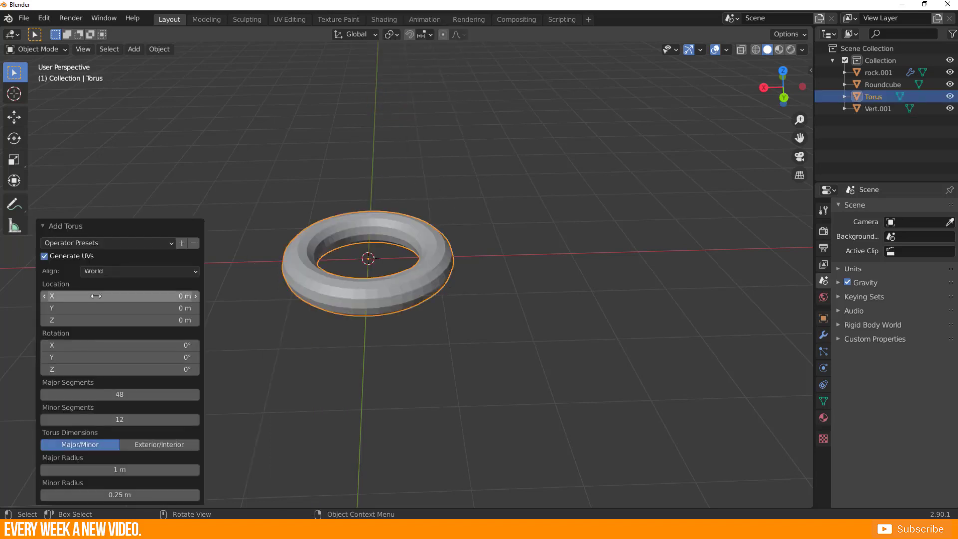
pyautogui.moveTo(79, 398); pyautogui.dragTo(82, 397)
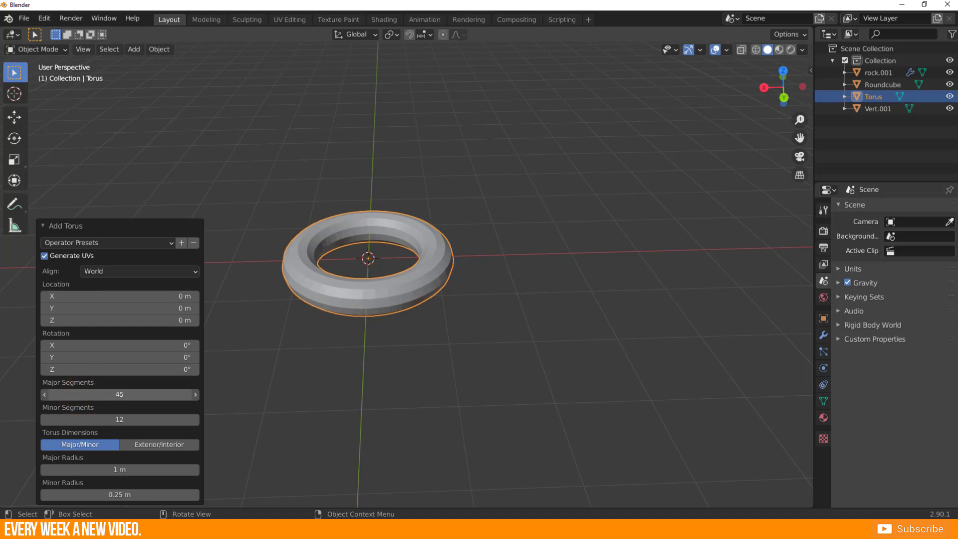
pyautogui.moveTo(82, 418)
pyautogui.mouseDown()
pyautogui.moveTo(100, 419)
pyautogui.moveTo(77, 419)
pyautogui.moveTo(88, 419)
pyautogui.mouseUp()
# Check the torus's mesh in Edit Mode, return to Object Mode and move the torus aside along the X axis.
pyautogui.moveTo(309, 286); pyautogui.dragTo(384, 315, button='middle')
pyautogui.scroll(3, 329, 293)
pyautogui.scroll(-4, 391, 312)
pyautogui.press('Tab')
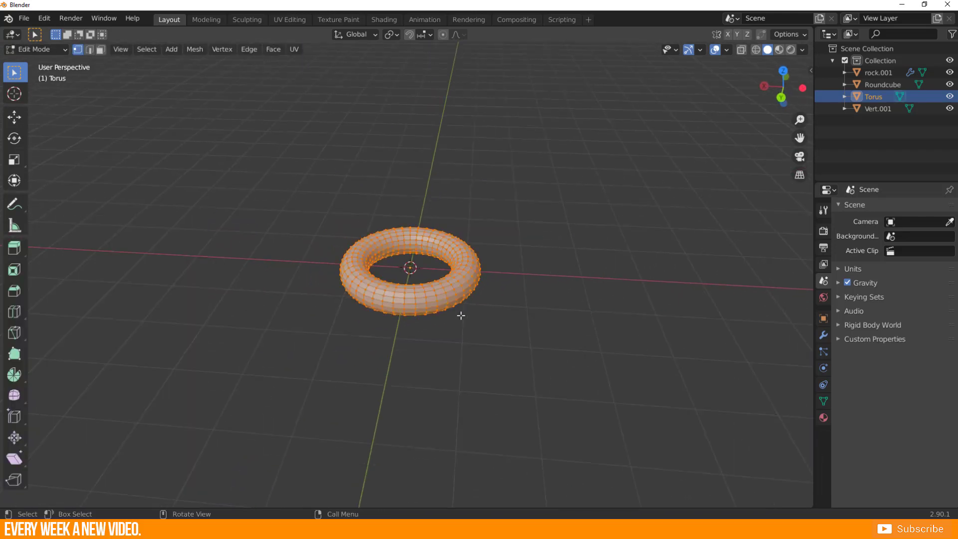
pyautogui.press('Tab')
pyautogui.press('g')
pyautogui.press('x')
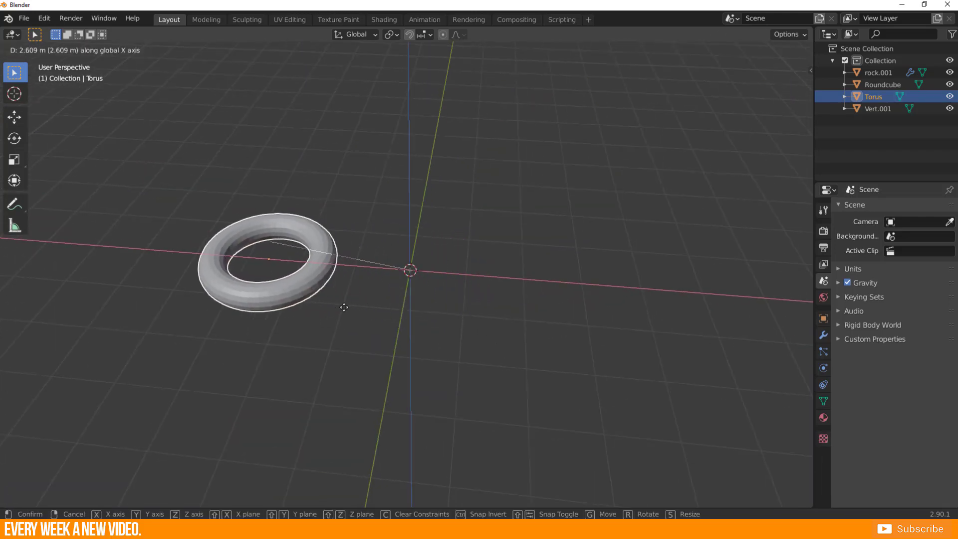
pyautogui.click(245, 307)
pyautogui.moveTo(248, 306); pyautogui.dragTo(357, 286, button='middle')
pyautogui.click(357, 286)
# Add a Twisted Torus at the origin with Major Radius 1.03 and Minor Radius 0.49.
pyautogui.hotkey('shift', 'a')
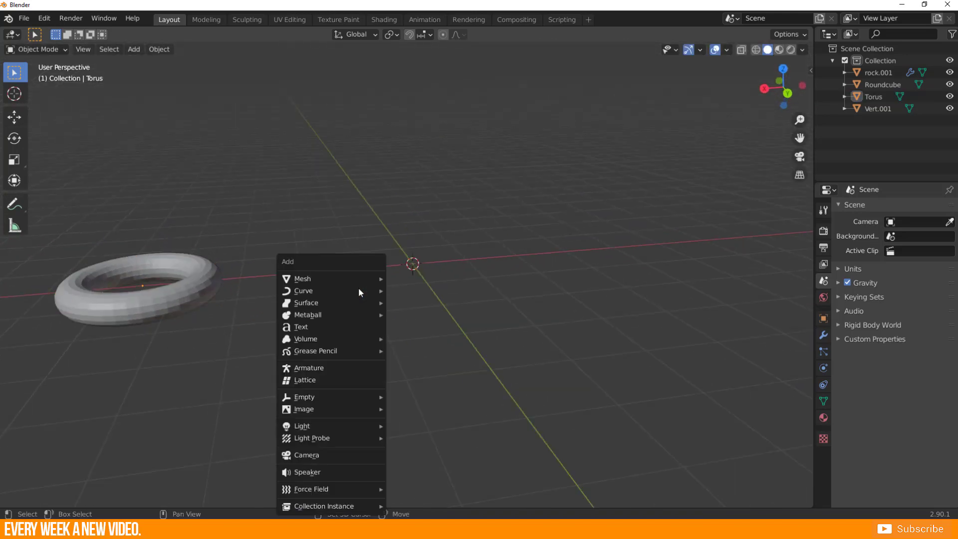
pyautogui.moveTo(336, 278)
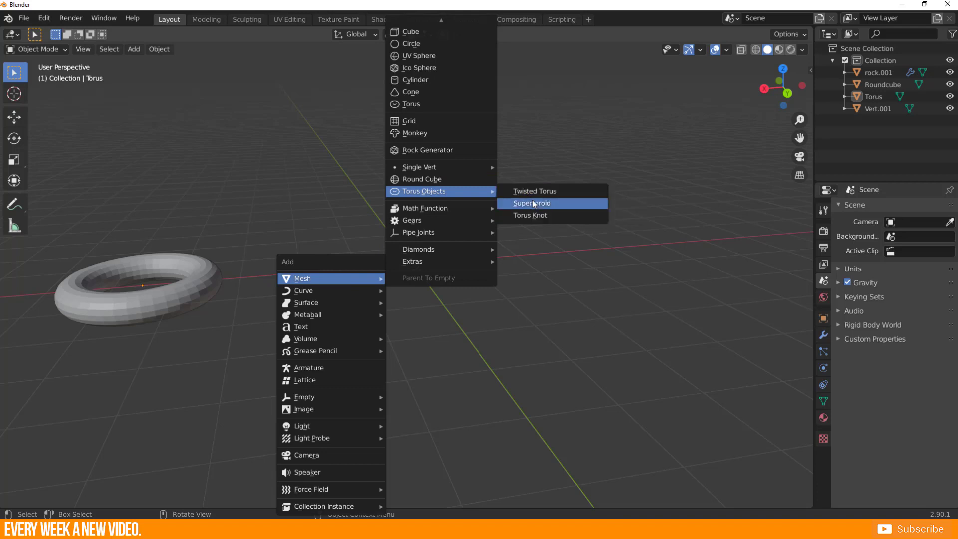
pyautogui.click(559, 193)
pyautogui.scroll(4, 560, 193)
pyautogui.moveTo(559, 194); pyautogui.dragTo(546, 227, button='middle')
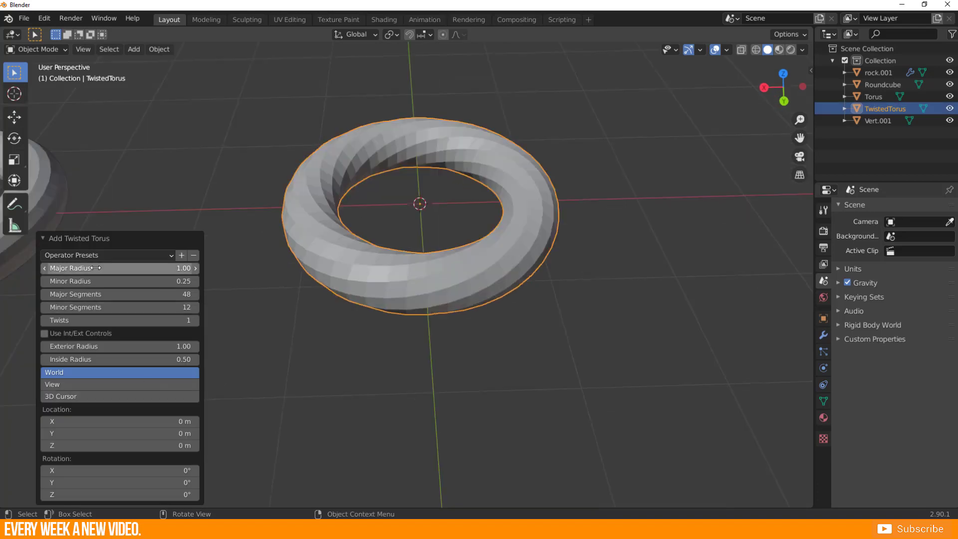
pyautogui.moveTo(95, 268)
pyautogui.mouseDown()
pyautogui.moveTo(111, 268)
pyautogui.moveTo(97, 268)
pyautogui.moveTo(103, 280)
pyautogui.mouseUp()
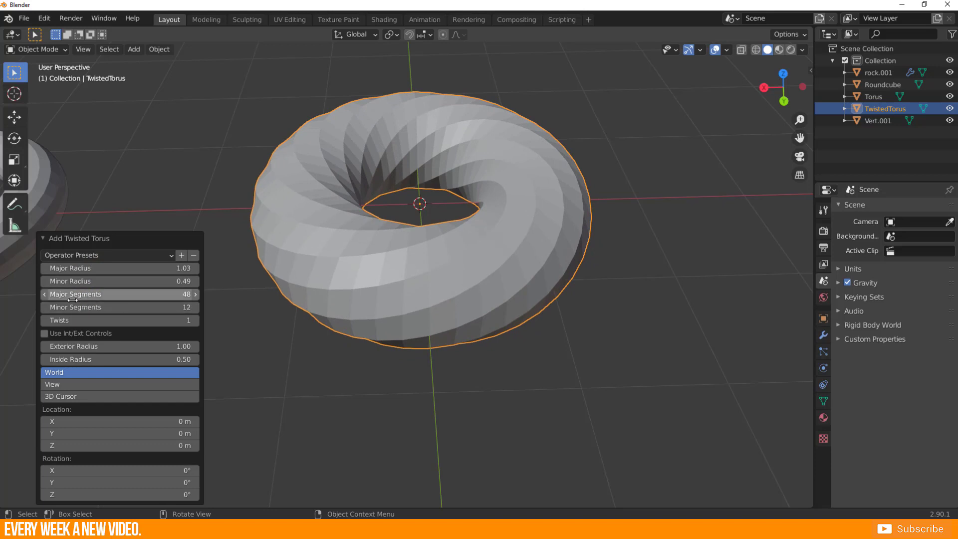
# Reduce the twisted torus's segments until it becomes a thin twisted band, and move it aside along the X axis.
pyautogui.moveTo(89, 295); pyautogui.dragTo(73, 306)
pyautogui.moveTo(439, 277); pyautogui.dragTo(431, 242, button='middle')
pyautogui.press('x')
# Add a Supertoroid at the origin with Big radius 1.18 and Small radius 0.42.
pyautogui.hotkey('shift', 'a')
pyautogui.moveTo(469, 269)
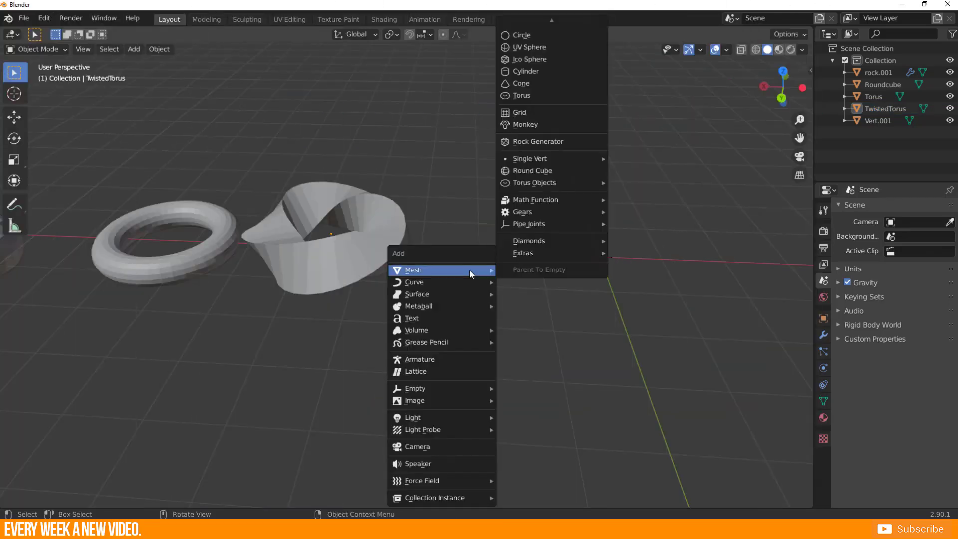
pyautogui.moveTo(535, 180)
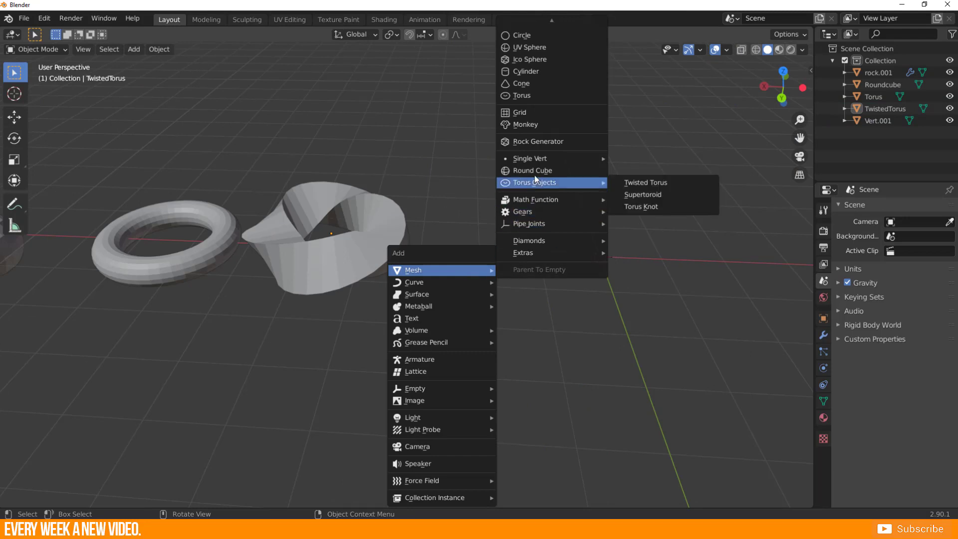
pyautogui.click(667, 192)
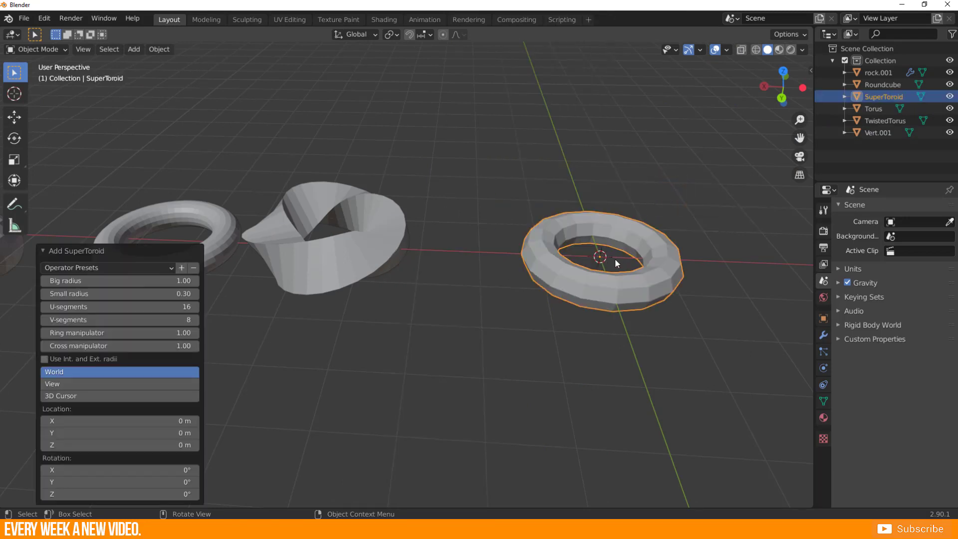
pyautogui.moveTo(566, 271); pyautogui.dragTo(516, 278, button='middle')
pyautogui.keyDown('shift'); pyautogui.moveTo(369, 273); pyautogui.dragTo(187, 220, button='middle'); pyautogui.keyUp('shift')
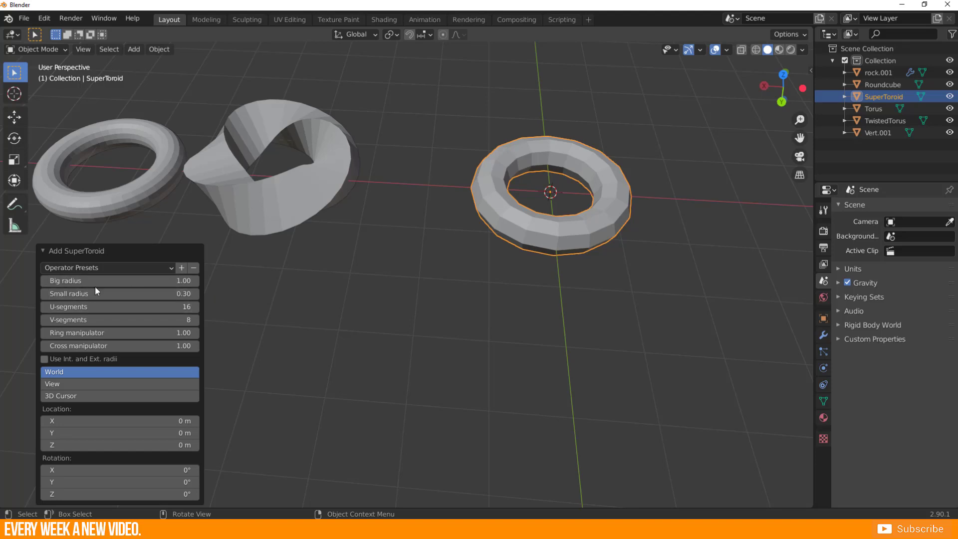
pyautogui.moveTo(91, 277)
pyautogui.mouseDown()
pyautogui.moveTo(122, 278)
pyautogui.moveTo(78, 280)
pyautogui.moveTo(113, 280)
pyautogui.moveTo(109, 293)
pyautogui.moveTo(91, 293)
pyautogui.mouseUp()
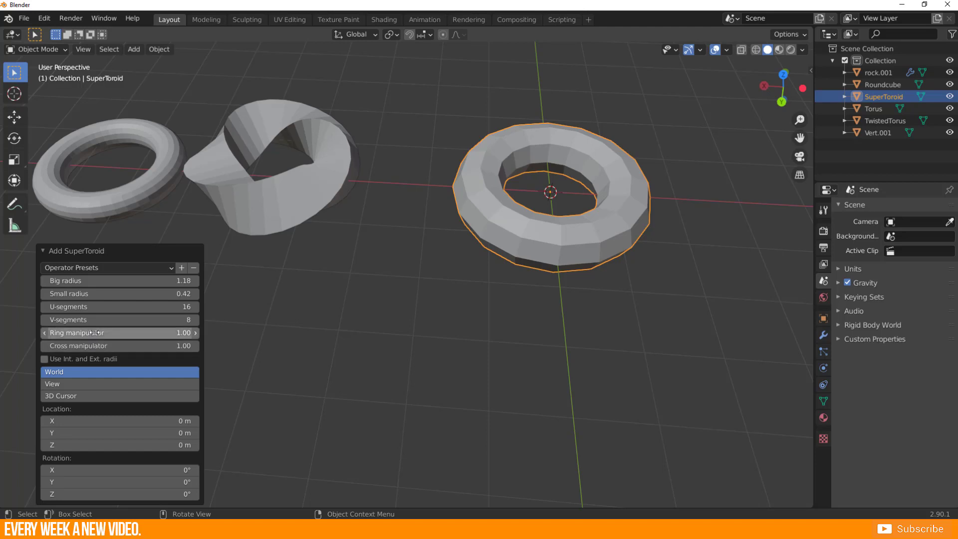
# Set the supertoroid's Ring manipulator to 0.34, U-segments to 41 and V-segments to 32 for a smooth squared ring.
pyautogui.moveTo(95, 332); pyautogui.dragTo(128, 306)
pyautogui.moveTo(75, 320); pyautogui.dragTo(149, 320)
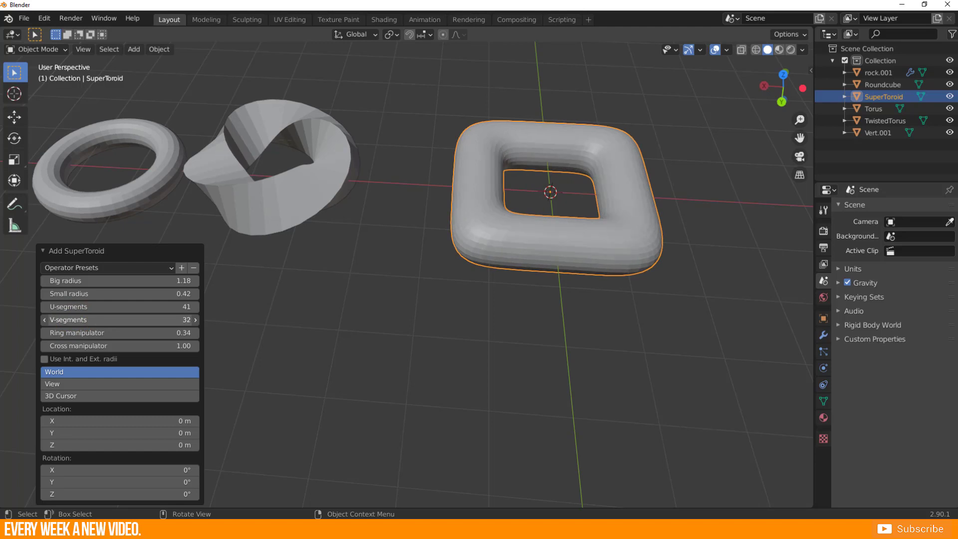
pyautogui.keyDown('shift'); pyautogui.moveTo(489, 286); pyautogui.dragTo(378, 308, button='middle'); pyautogui.keyUp('shift')
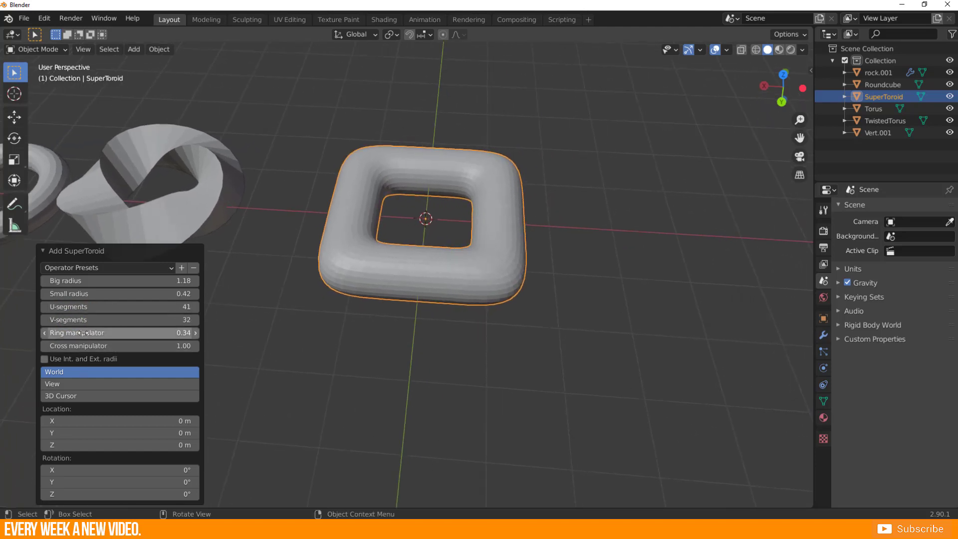
# Set the supertoroid's Ring manipulator to 0.52 and Cross manipulator to 2.59, and move it aside along the X axis.
pyautogui.moveTo(83, 333); pyautogui.dragTo(142, 346)
pyautogui.moveTo(324, 312); pyautogui.dragTo(334, 197, button='middle')
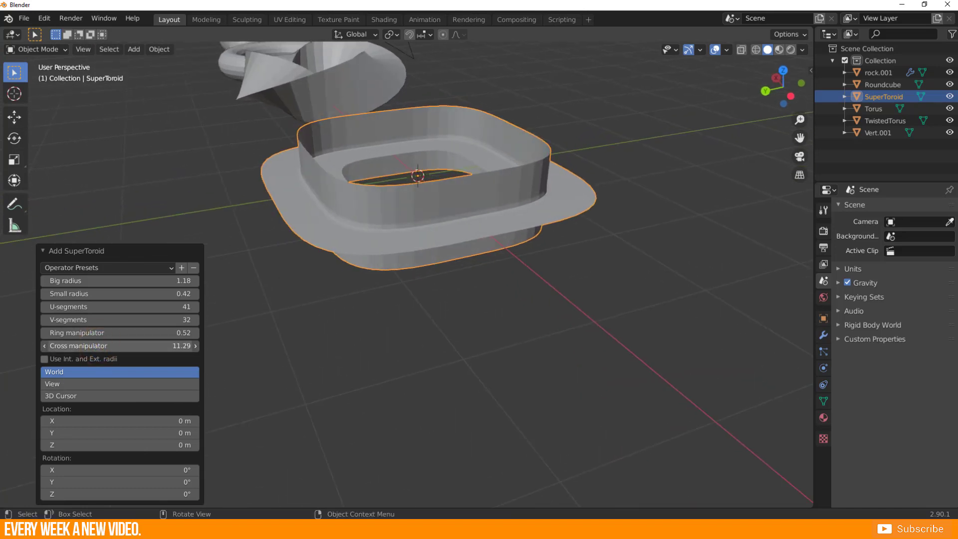
pyautogui.moveTo(140, 346); pyautogui.dragTo(104, 346)
pyautogui.moveTo(328, 320); pyautogui.dragTo(445, 264, button='middle')
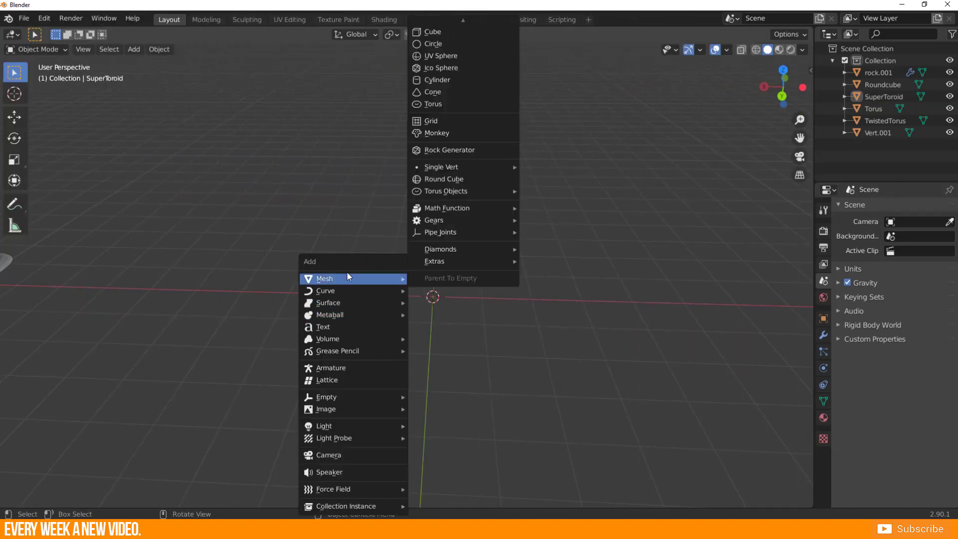
pyautogui.click(349, 276)
# Add a Torus Knot at the origin and inspect its shape from several angles.
pyautogui.moveTo(481, 165)
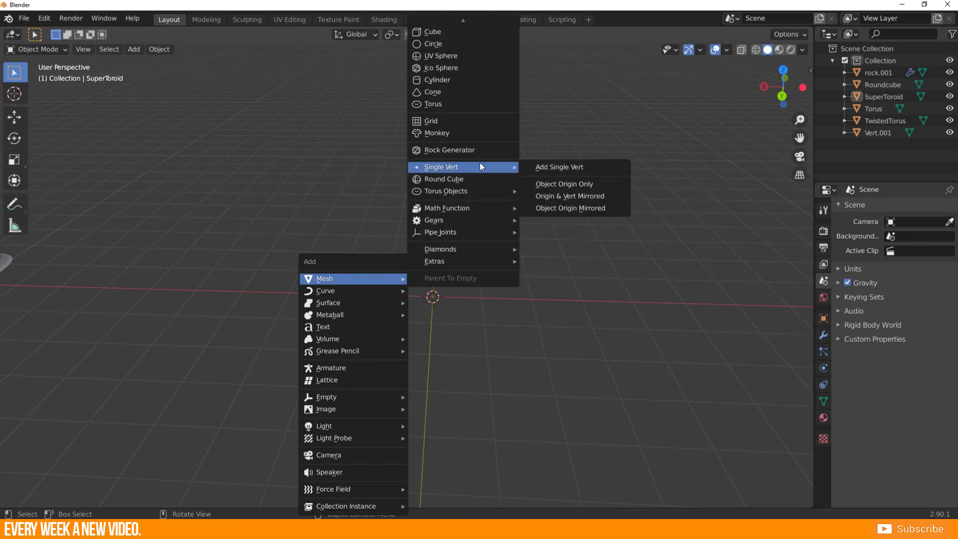
pyautogui.moveTo(473, 191)
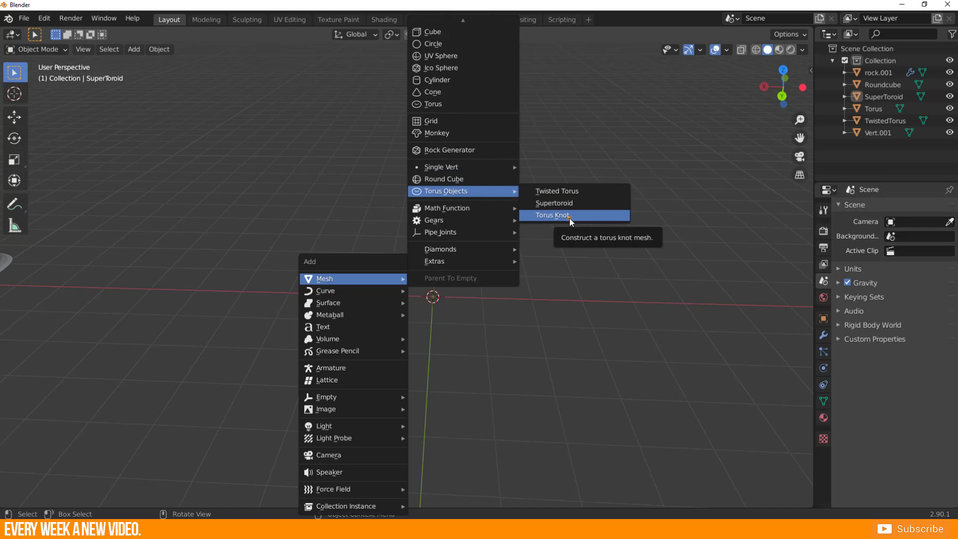
pyautogui.click(552, 214)
pyautogui.scroll(-3, 570, 218)
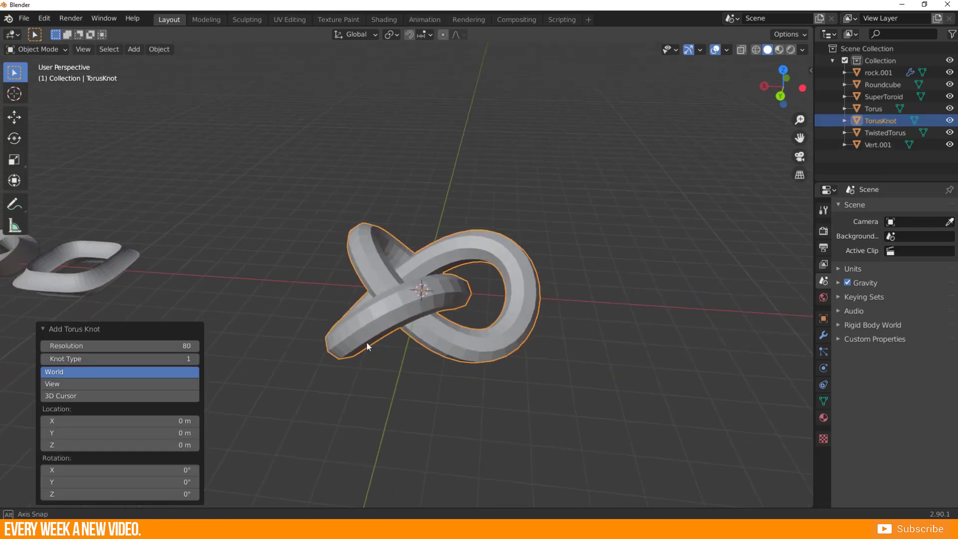
pyautogui.moveTo(366, 342); pyautogui.dragTo(428, 314, button='middle')
pyautogui.scroll(3, 436, 328)
pyautogui.scroll(-3, 428, 315)
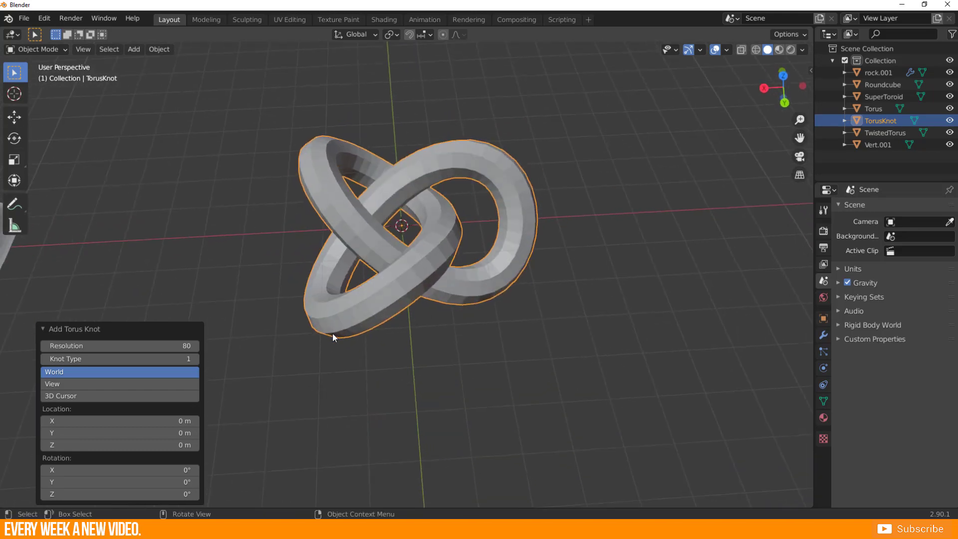
pyautogui.moveTo(374, 291); pyautogui.dragTo(364, 297, button='middle')
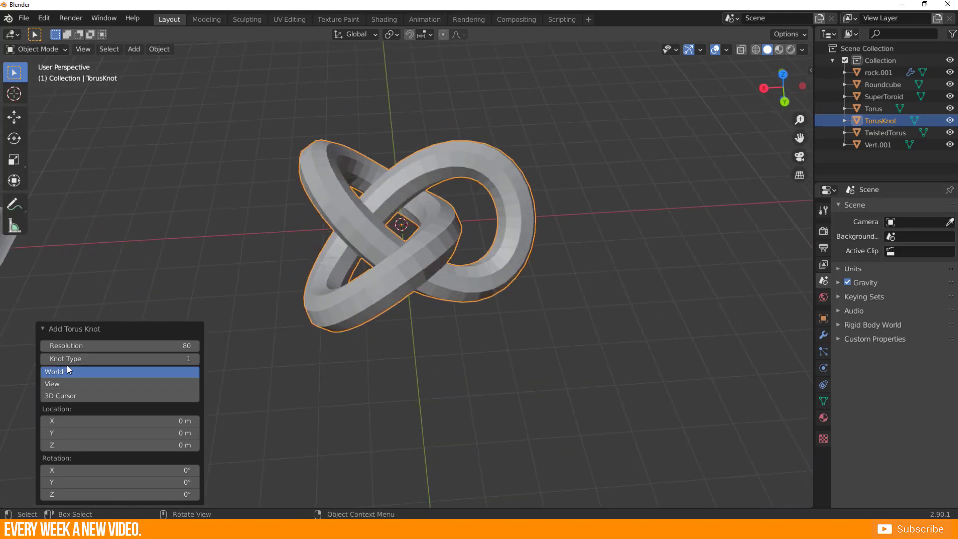
# Try Knot Type 2 and 3 on the torus knot, and return it to Knot Type 1.
pyautogui.click(196, 360)
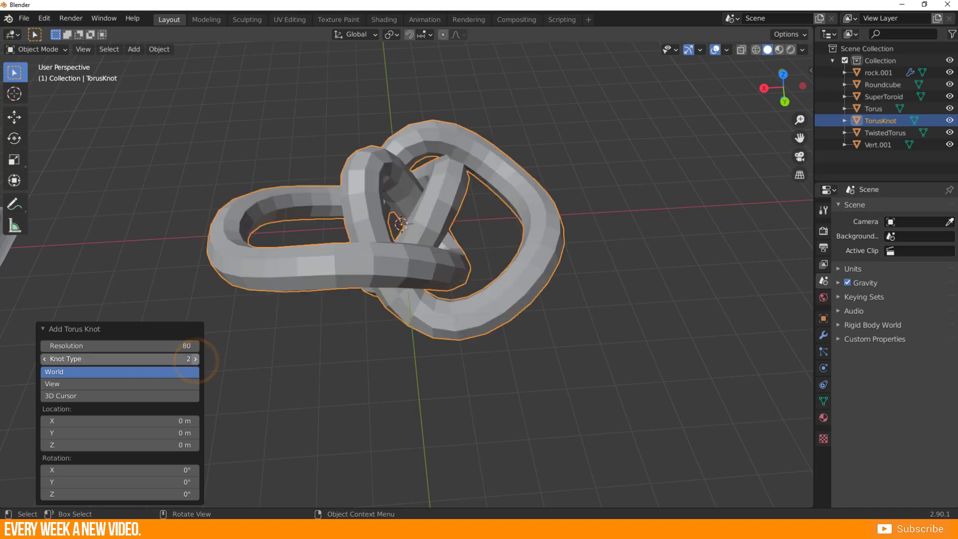
pyautogui.click(195, 359)
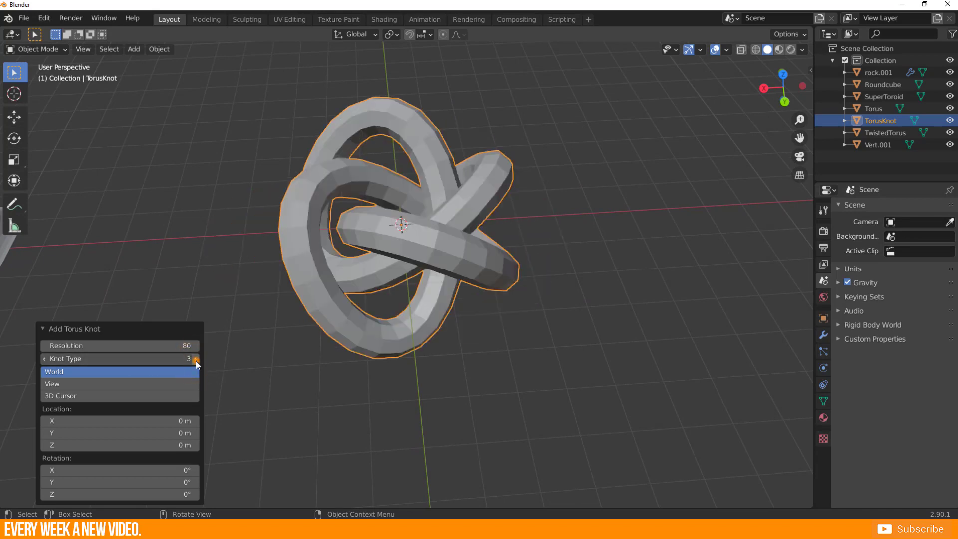
pyautogui.click(45, 358)
pyautogui.click(44, 359)
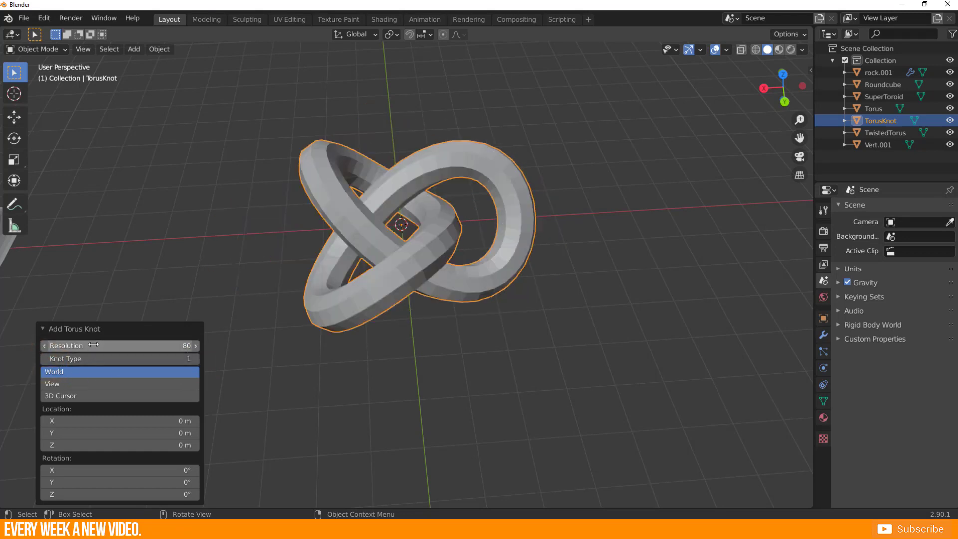
# Set the torus knot's Resolution to 88, its X rotation to -12° and its Y location to -0.31 m.
pyautogui.moveTo(90, 346)
pyautogui.mouseDown()
pyautogui.moveTo(115, 346)
pyautogui.moveTo(99, 345)
pyautogui.mouseUp()
pyautogui.moveTo(470, 282); pyautogui.dragTo(453, 261, button='middle')
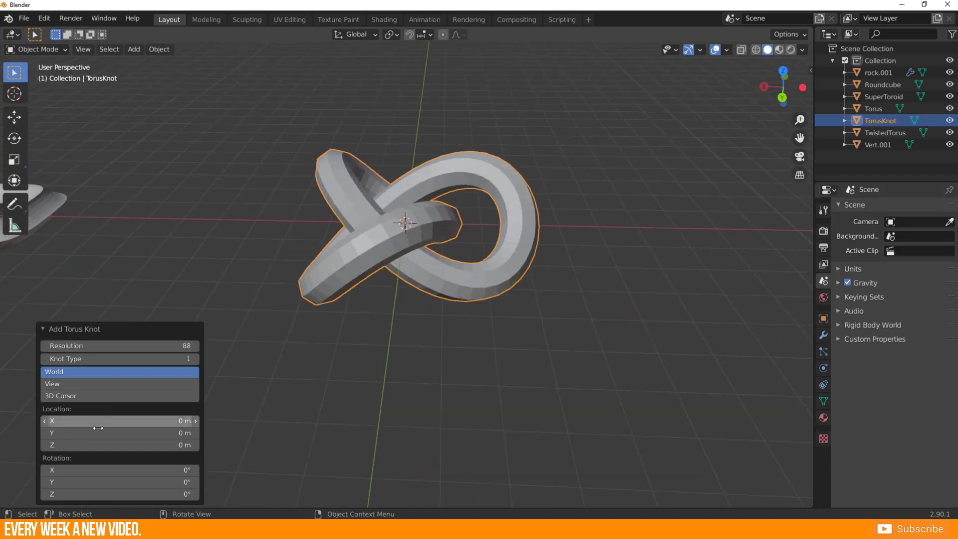
pyautogui.moveTo(103, 469)
pyautogui.mouseDown()
pyautogui.moveTo(85, 470)
pyautogui.moveTo(114, 472)
pyautogui.mouseUp()
pyautogui.moveTo(95, 432)
pyautogui.mouseDown()
pyautogui.moveTo(120, 432)
pyautogui.moveTo(97, 434)
pyautogui.mouseUp()
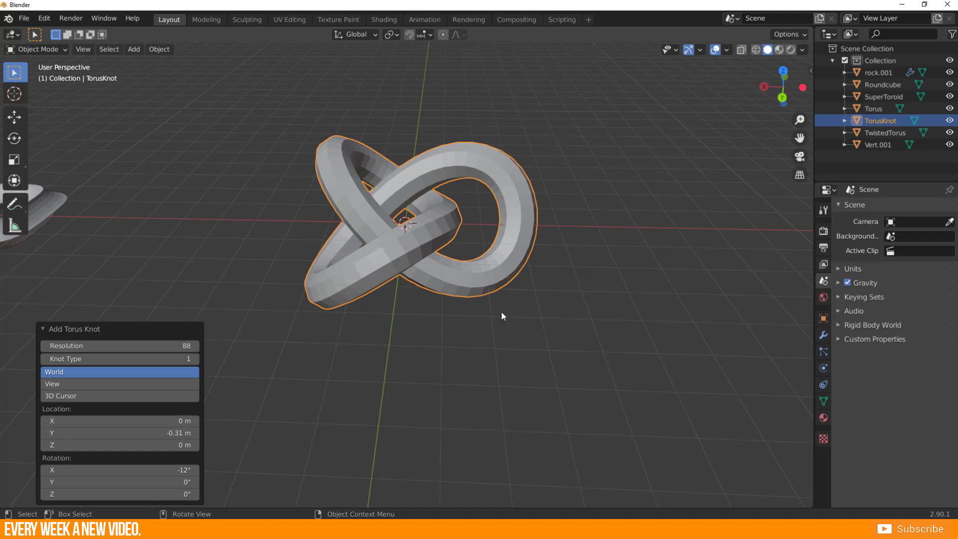
pyautogui.moveTo(390, 253); pyautogui.dragTo(416, 282, button='middle')
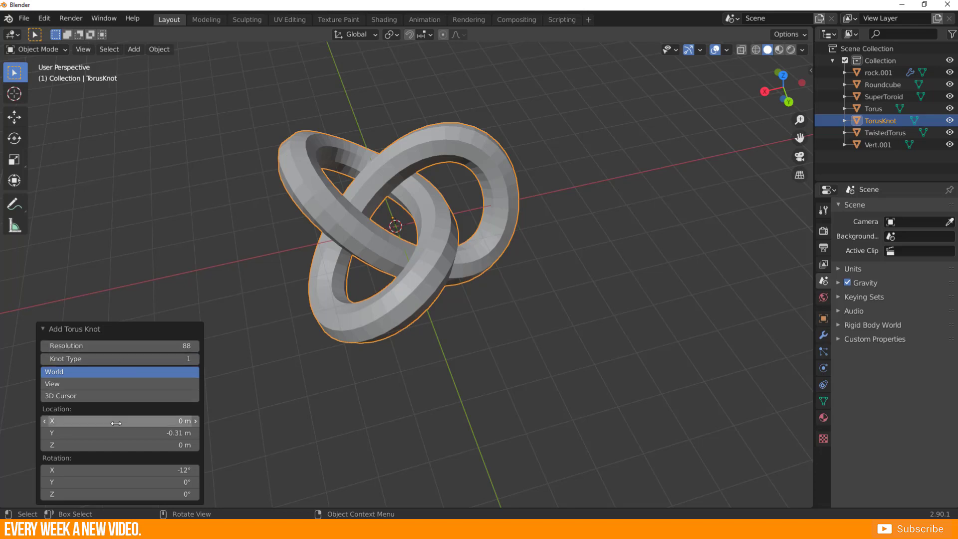
# Collapse the torus knot's settings and move the knot aside along the X axis.
pyautogui.click(42, 329)
pyautogui.scroll(-3, 299, 321)
pyautogui.moveTo(394, 330); pyautogui.dragTo(486, 294, button='middle')
pyautogui.press('g')
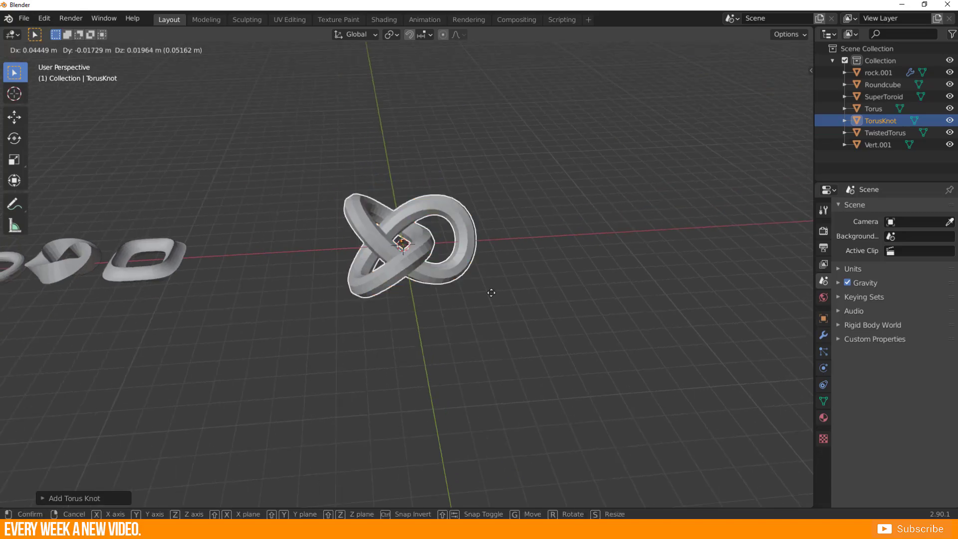
pyautogui.press('x')
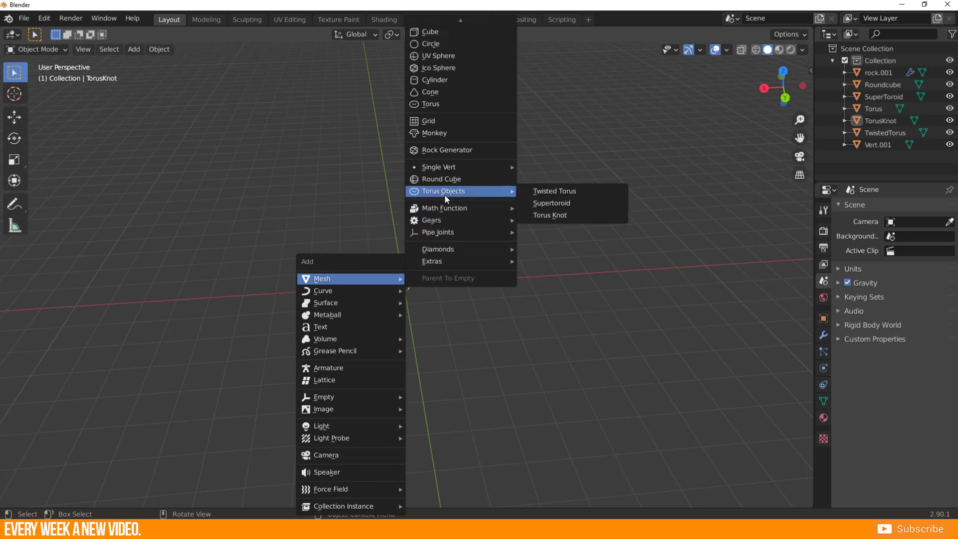
# Add a Z Math Surface at the origin and resize it.
pyautogui.moveTo(449, 206)
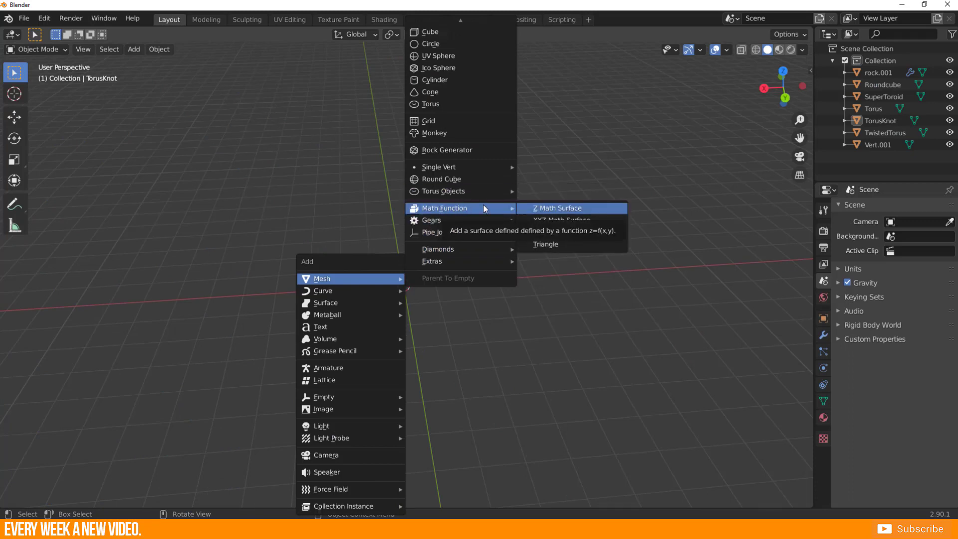
pyautogui.click(568, 210)
pyautogui.scroll(3, 372, 333)
pyautogui.moveTo(372, 333); pyautogui.dragTo(407, 313, button='middle')
pyautogui.press('s')
pyautogui.click(641, 342)
# Move the arched Z Math Surface away from the origin to a spot beside the torus knot and deselect it.
pyautogui.scroll(-2, 579, 348)
pyautogui.moveTo(641, 342); pyautogui.dragTo(531, 340, button='middle')
pyautogui.press('g')
pyautogui.click(505, 307)
pyautogui.press('g')
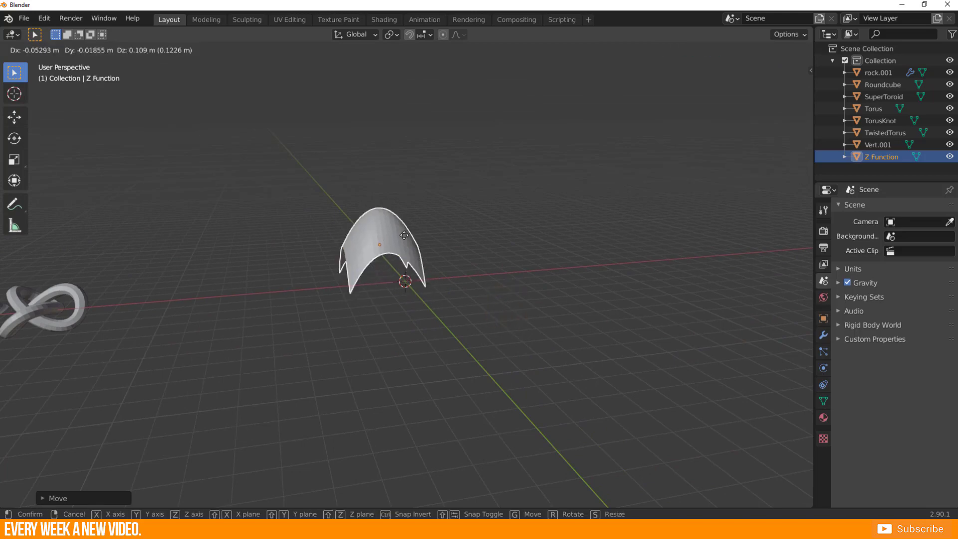
pyautogui.click(404, 235)
pyautogui.press('g')
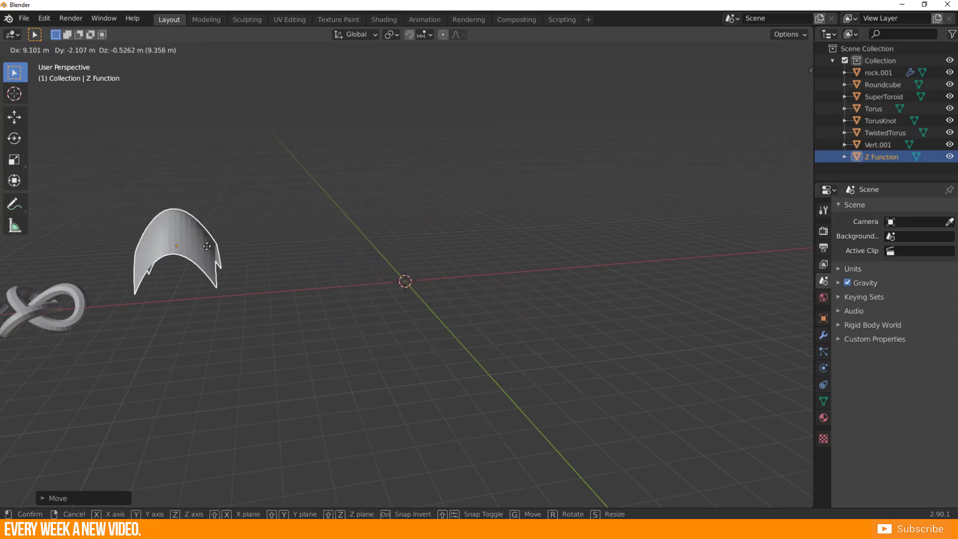
pyautogui.click(184, 279)
pyautogui.click(398, 307)
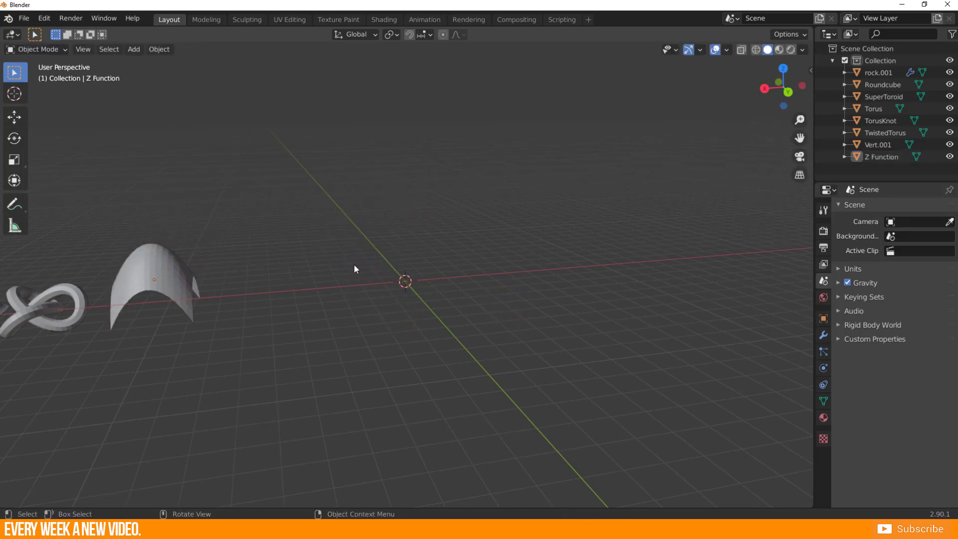
# Add an XYZ Math Surface at the origin and view the shell shape up close.
pyautogui.hotkey('shift', 'a')
pyautogui.moveTo(353, 264)
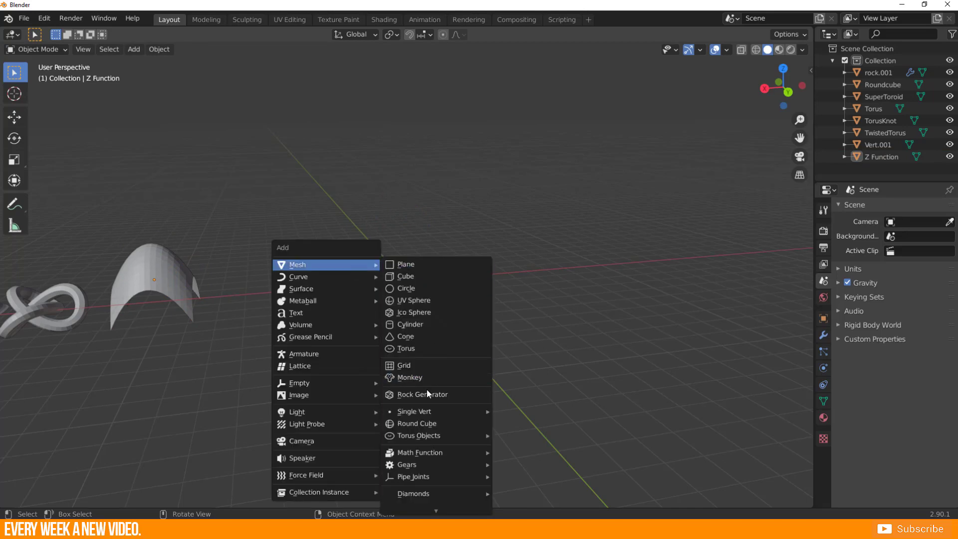
pyautogui.moveTo(418, 453)
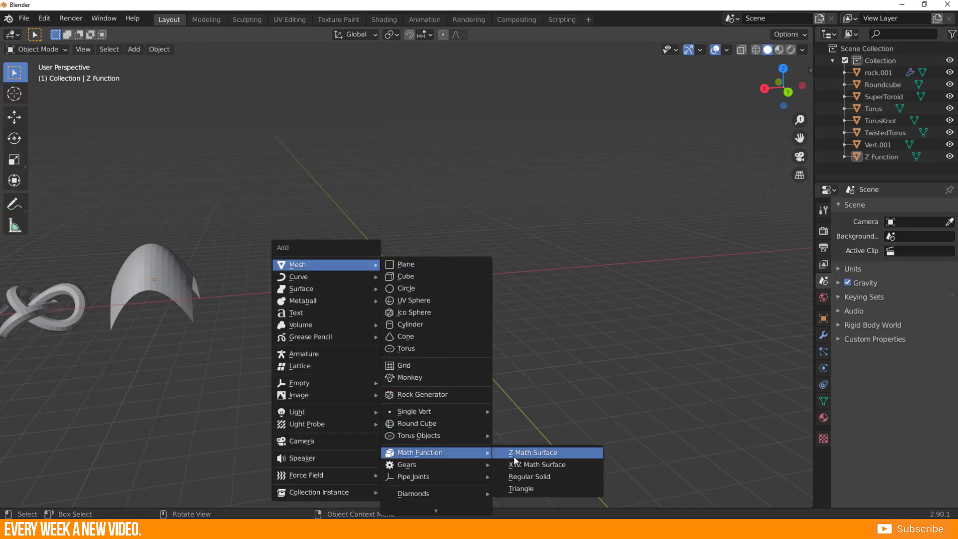
pyautogui.click(539, 465)
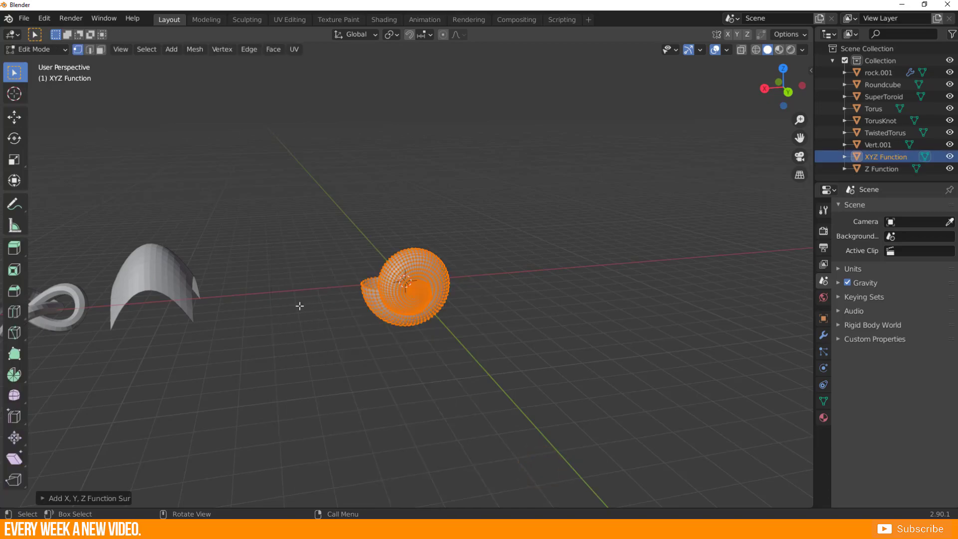
pyautogui.moveTo(299, 306); pyautogui.dragTo(393, 325, button='middle')
pyautogui.press('Tab')
pyautogui.scroll(4, 474, 327)
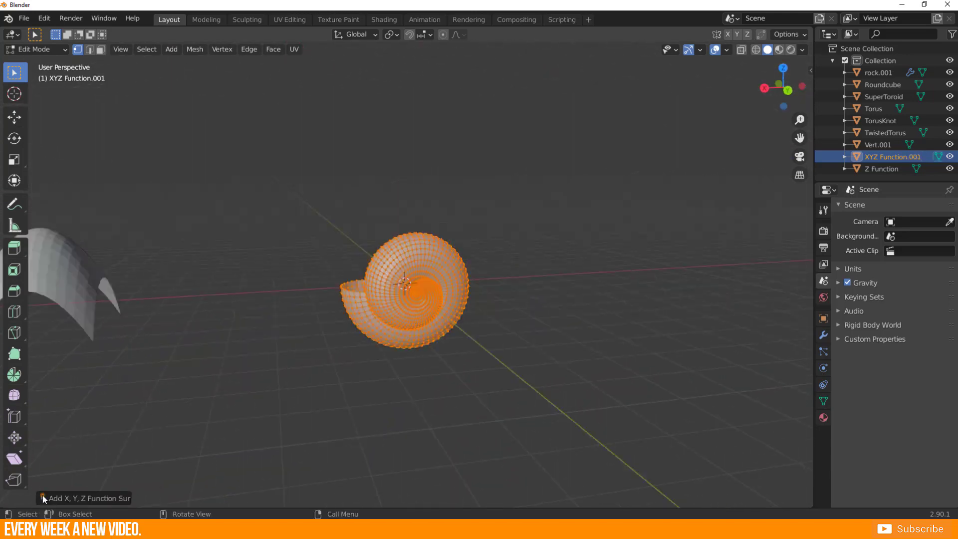
# Set the XYZ surface's U min to -4.47, U max to 6.19 and U step to 14.
pyautogui.click(43, 494)
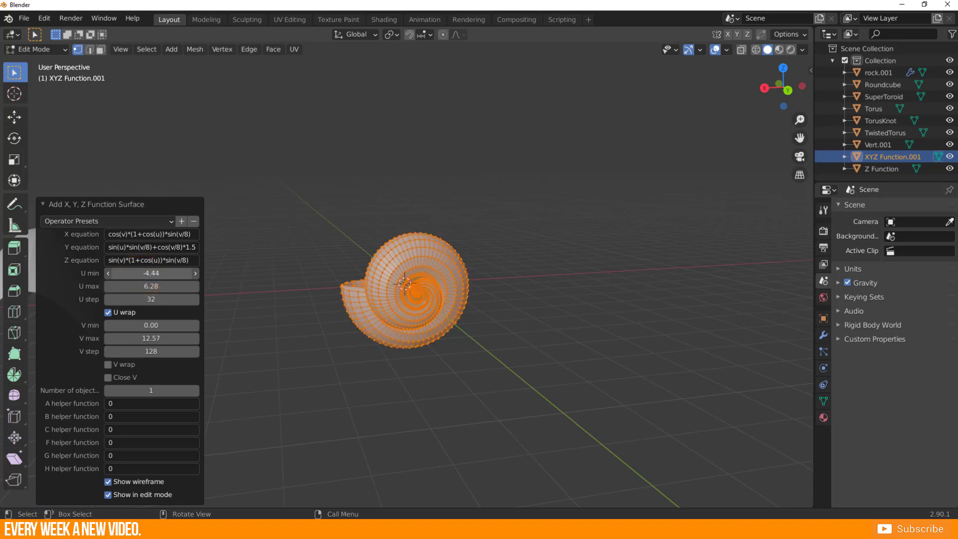
pyautogui.moveTo(136, 273); pyautogui.dragTo(128, 299)
pyautogui.moveTo(376, 342); pyautogui.dragTo(351, 325, button='middle')
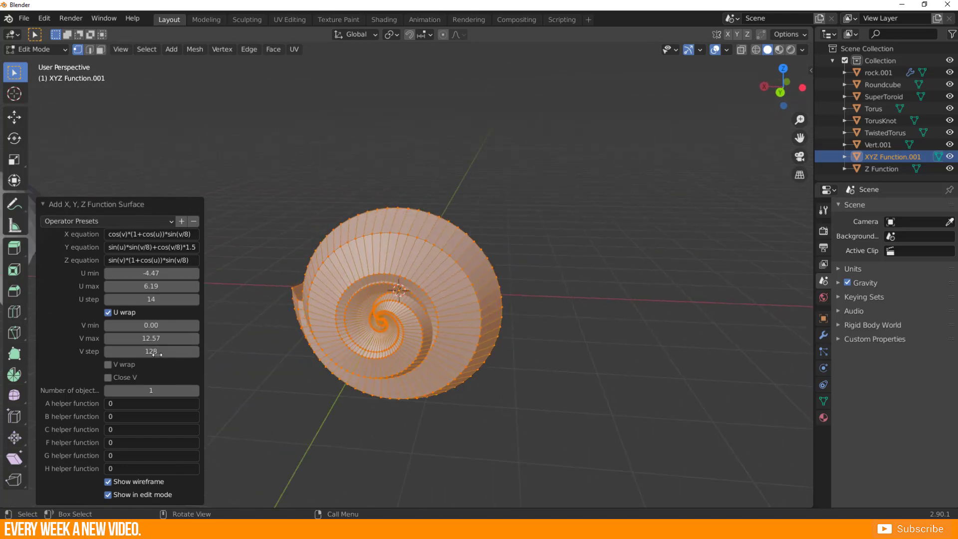
# Collapse the surface settings, return to Object Mode and move the shell-shaped surface aside from the origin.
pyautogui.click(47, 204)
pyautogui.scroll(-3, 316, 332)
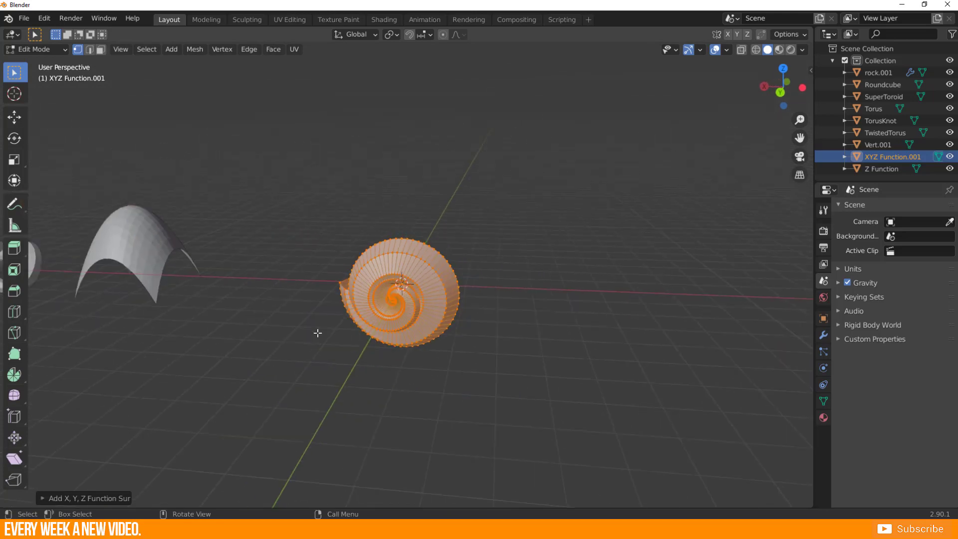
pyautogui.press('Tab')
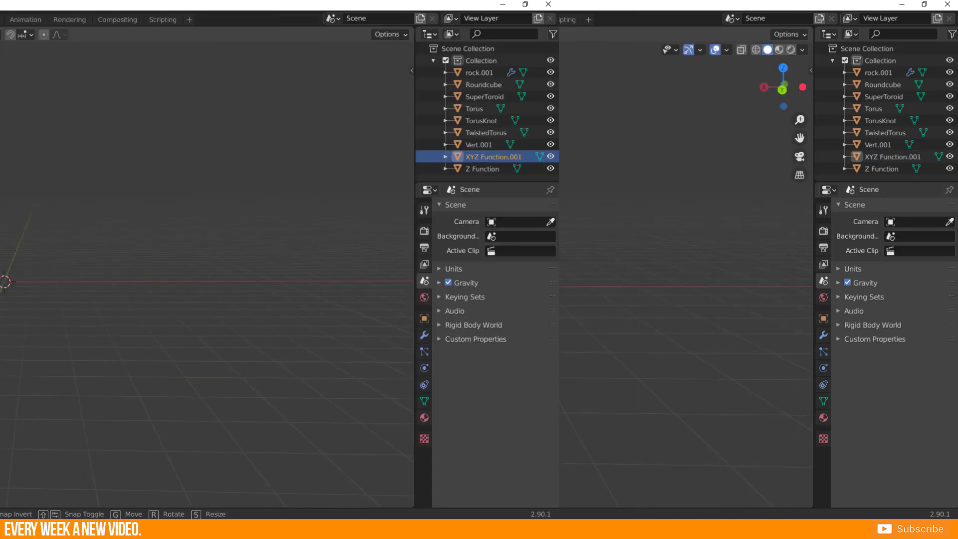
pyautogui.moveTo(333, 314)
pyautogui.moveTo(331, 283)
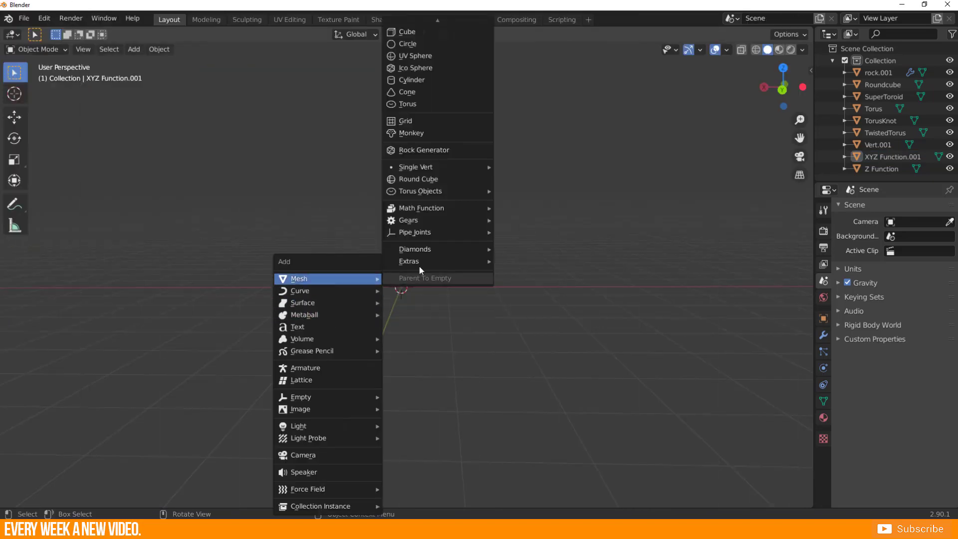
# Add a Regular Solid tetrahedron from the math functions at the origin and scale it up.
pyautogui.click(422, 210)
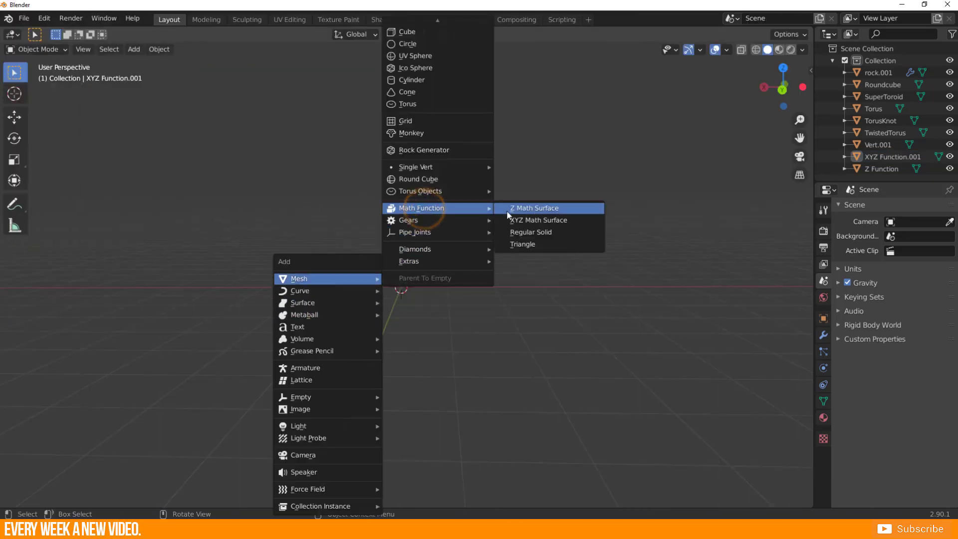
pyautogui.click(535, 233)
pyautogui.moveTo(303, 294); pyautogui.dragTo(342, 316, button='middle')
pyautogui.press('s')
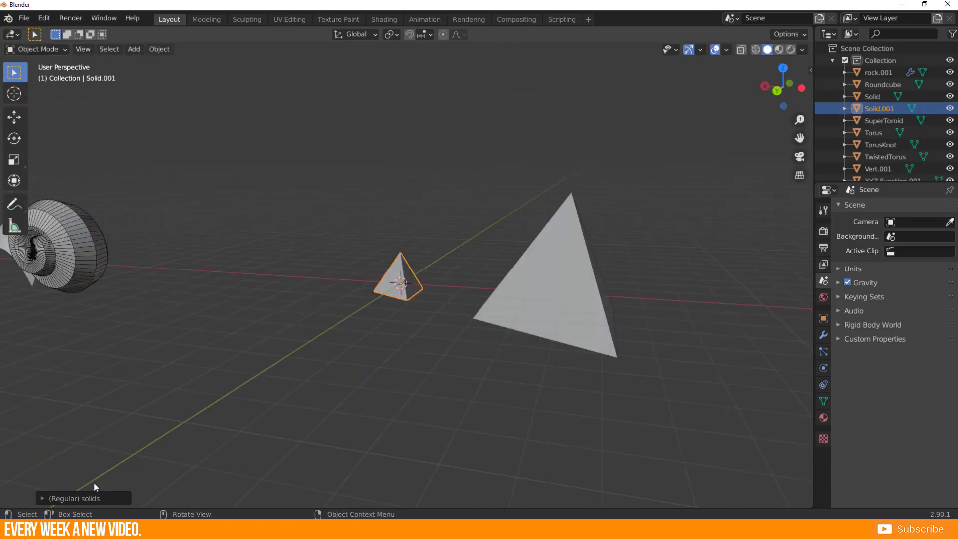
# Set the second tetrahedron's size to 2.41 and try out vertex truncation, returning it to 0.000.
pyautogui.click(40, 499)
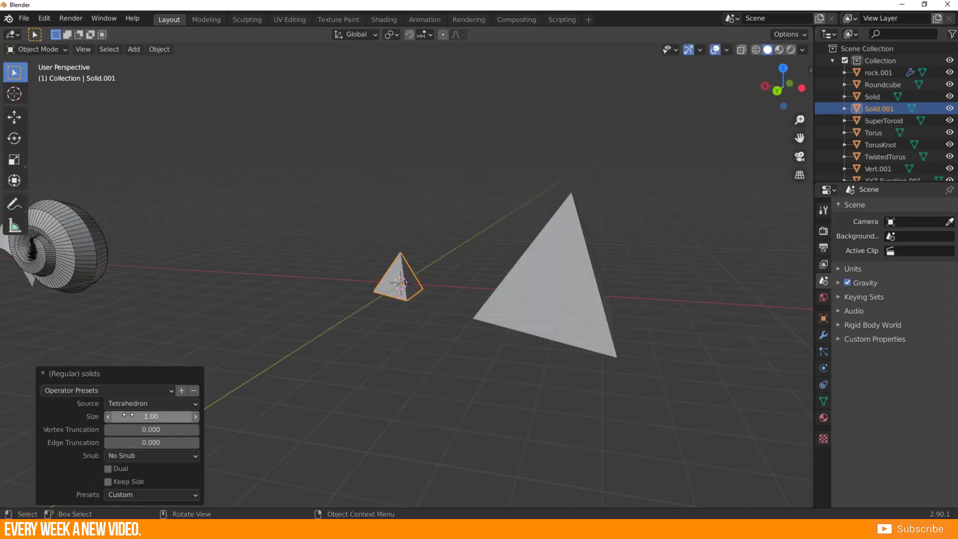
pyautogui.moveTo(127, 416)
pyautogui.mouseDown()
pyautogui.moveTo(173, 416)
pyautogui.moveTo(131, 430)
pyautogui.mouseUp()
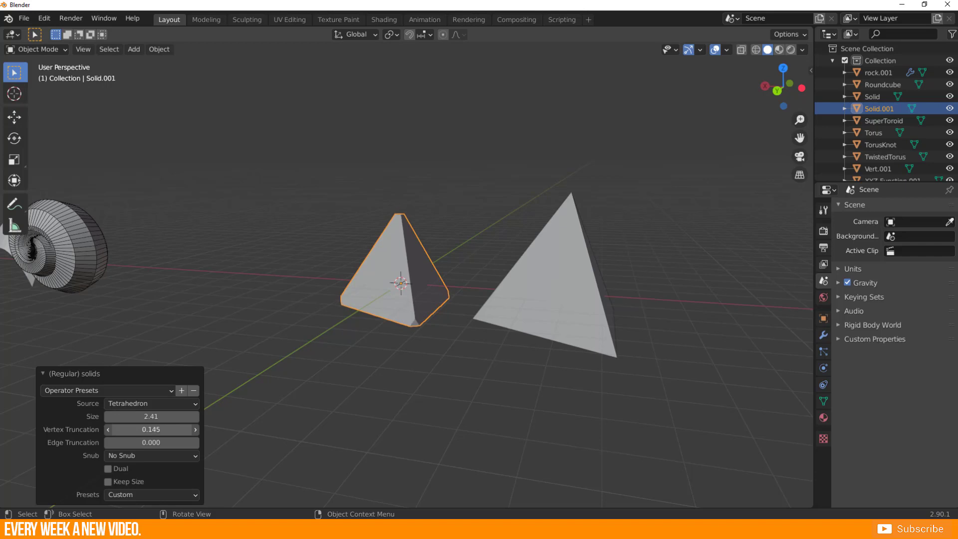
pyautogui.moveTo(131, 429); pyautogui.dragTo(115, 429)
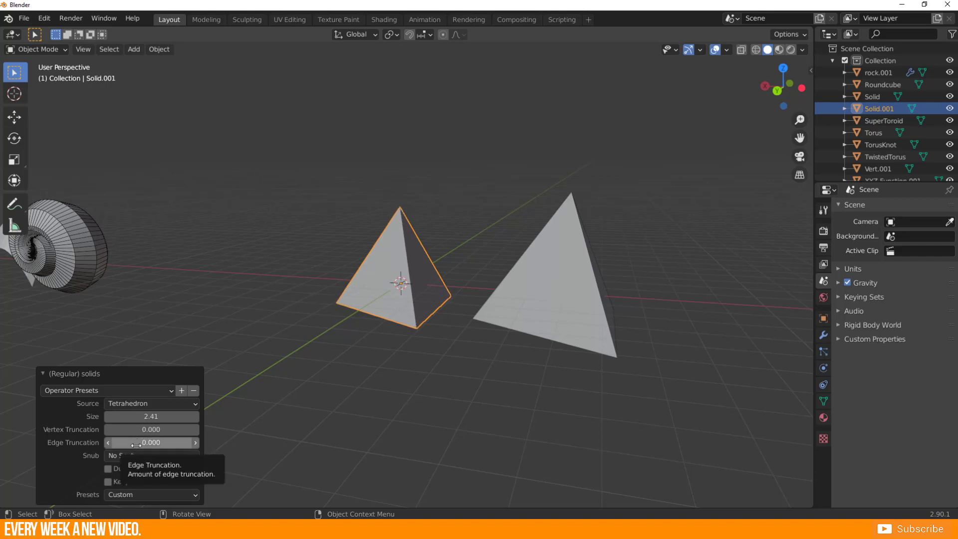
# Set the tetrahedron's edge truncation to 1.000 and its vertex truncation to 0.450, viewing the cut corners from another side.
pyautogui.moveTo(136, 444); pyautogui.dragTo(137, 443)
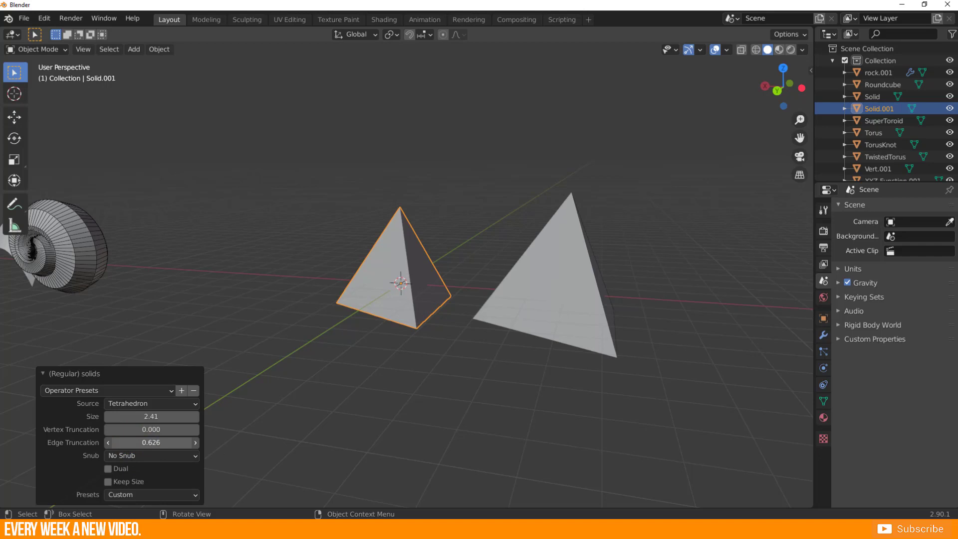
pyautogui.scroll(4, 376, 290)
pyautogui.moveTo(376, 290); pyautogui.dragTo(365, 293, button='middle')
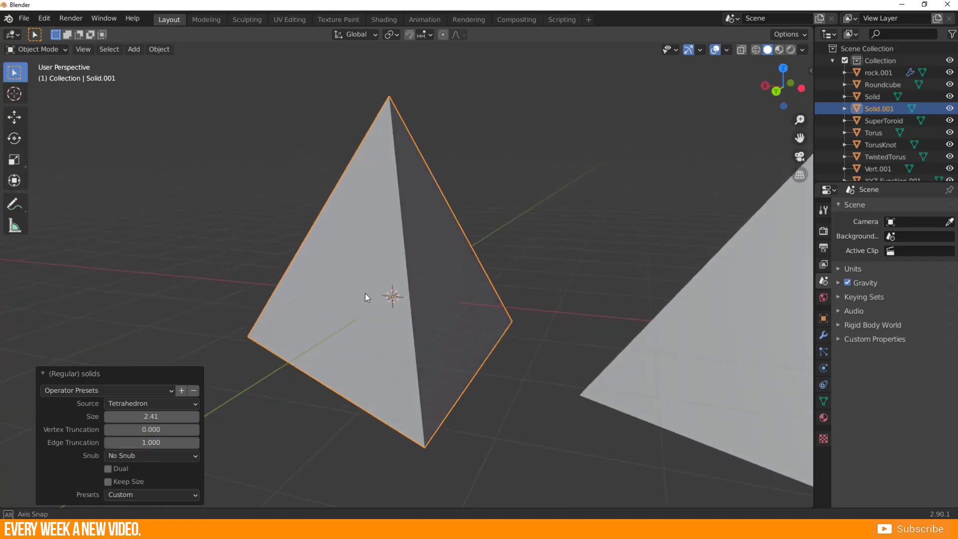
pyautogui.moveTo(144, 425); pyautogui.dragTo(189, 425)
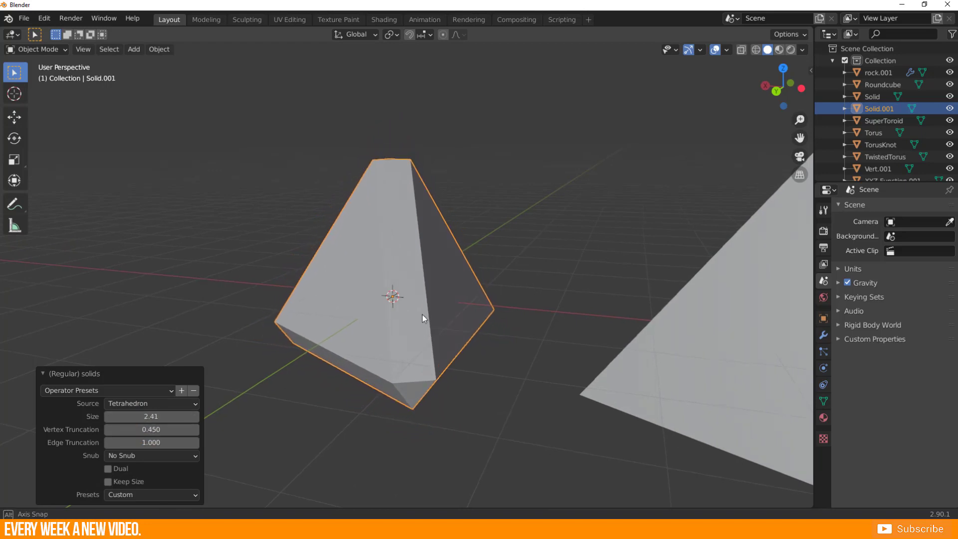
pyautogui.moveTo(422, 314); pyautogui.dragTo(492, 319, button='middle')
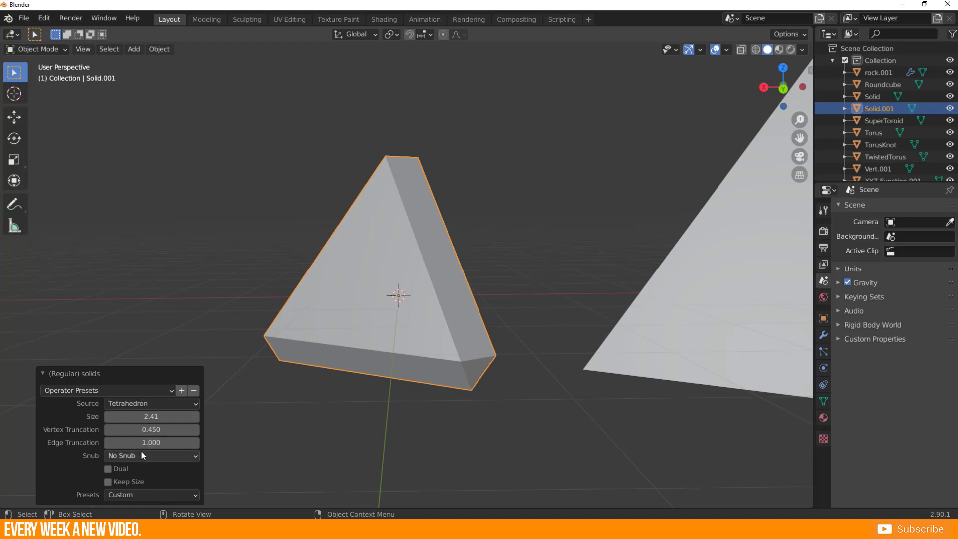
# Reduce the solid's edge truncation to 0.344 and enable Keep Size.
pyautogui.moveTo(165, 442); pyautogui.dragTo(142, 442)
pyautogui.scroll(-1, 582, 319)
pyautogui.moveTo(582, 319); pyautogui.dragTo(509, 359, button='middle')
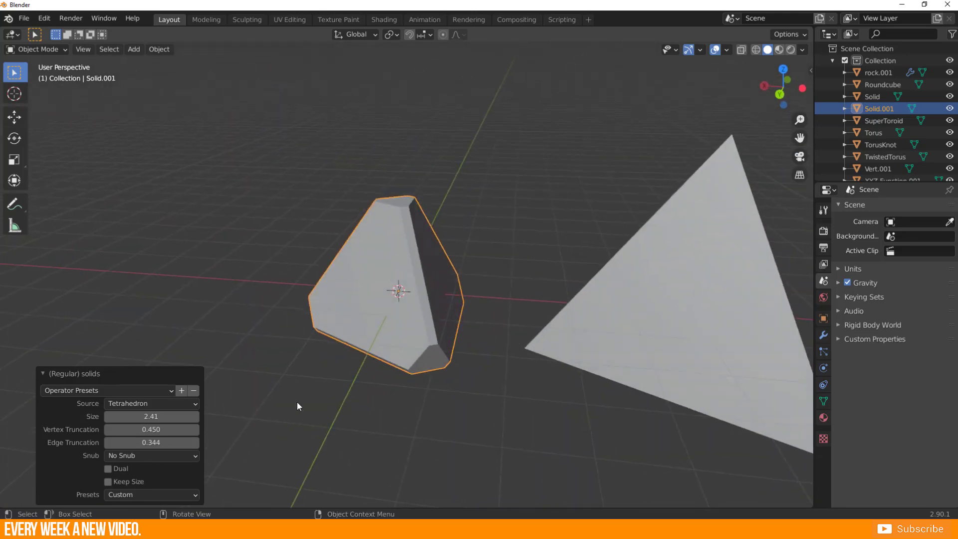
pyautogui.moveTo(298, 402); pyautogui.dragTo(235, 387, button='middle')
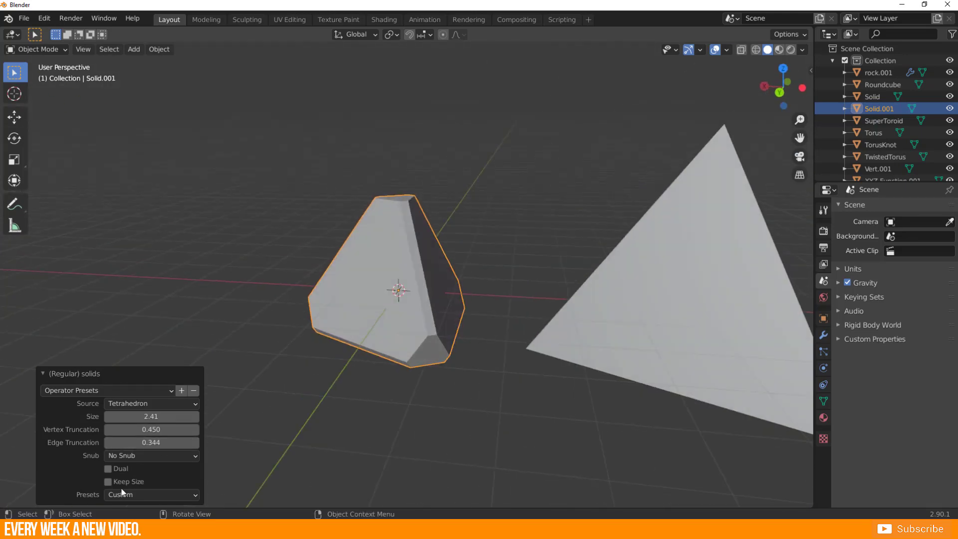
pyautogui.click(108, 481)
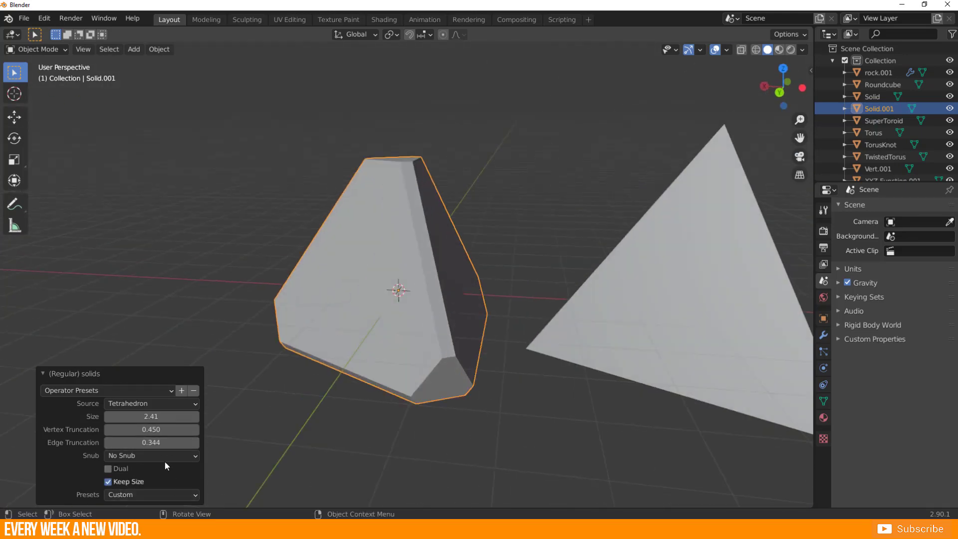
# Collapse the solid's settings and move the truncated tetrahedron along the X axis away from the origin.
pyautogui.click(44, 373)
pyautogui.scroll(-4, 255, 338)
pyautogui.press('g')
pyautogui.press('x')
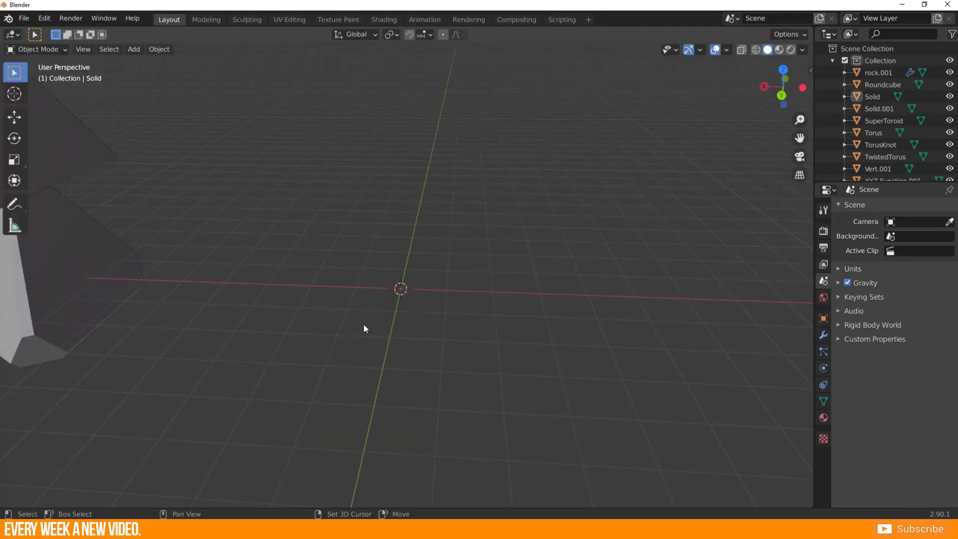
# Add a Triangle from the math functions at the origin and scale it up.
pyautogui.hotkey('shift', 'a')
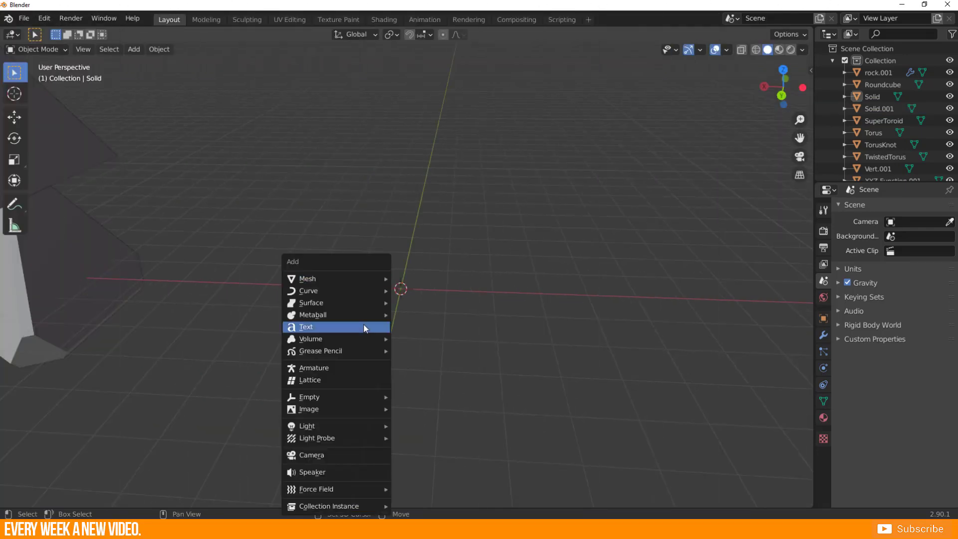
pyautogui.moveTo(328, 280)
pyautogui.moveTo(432, 234)
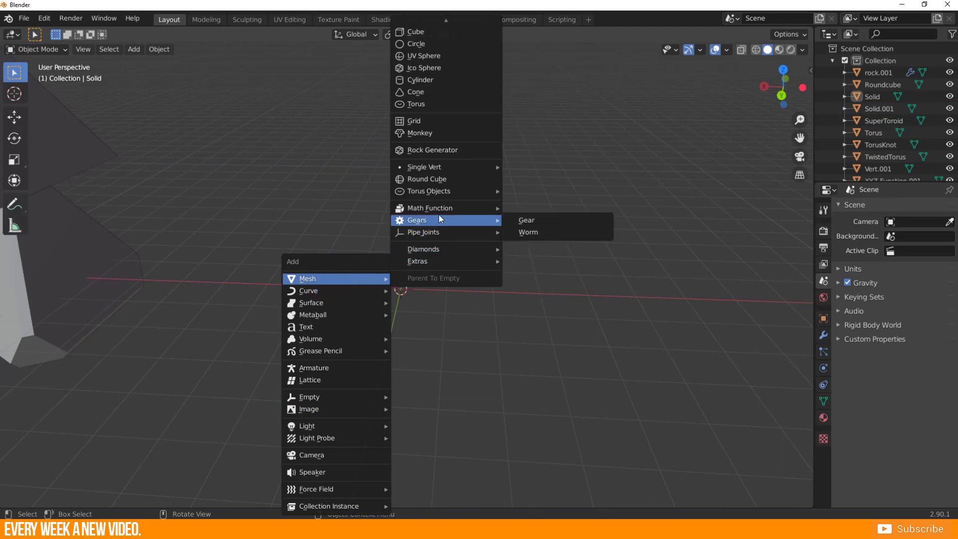
pyautogui.click(439, 211)
pyautogui.click(569, 247)
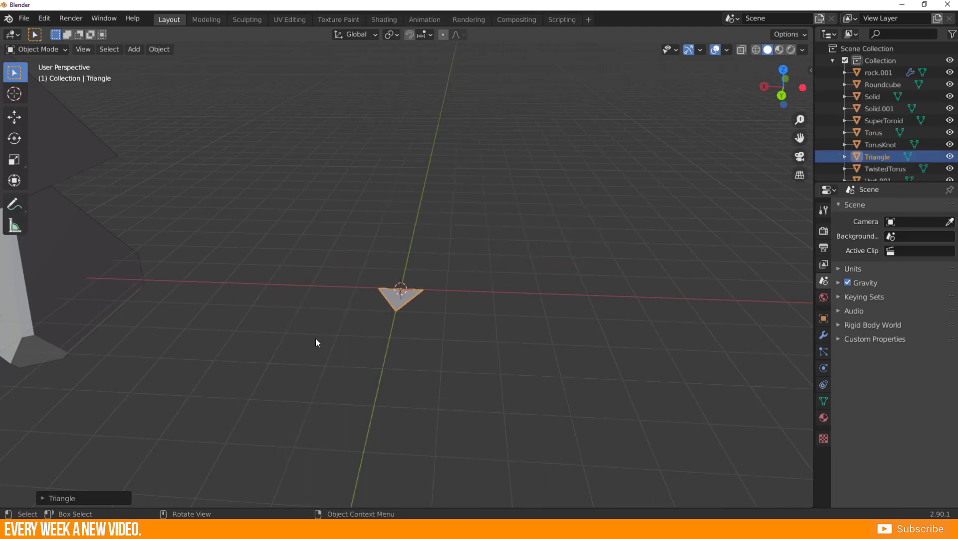
pyautogui.press('s')
pyautogui.click(585, 374)
pyautogui.scroll(-5, 442, 350)
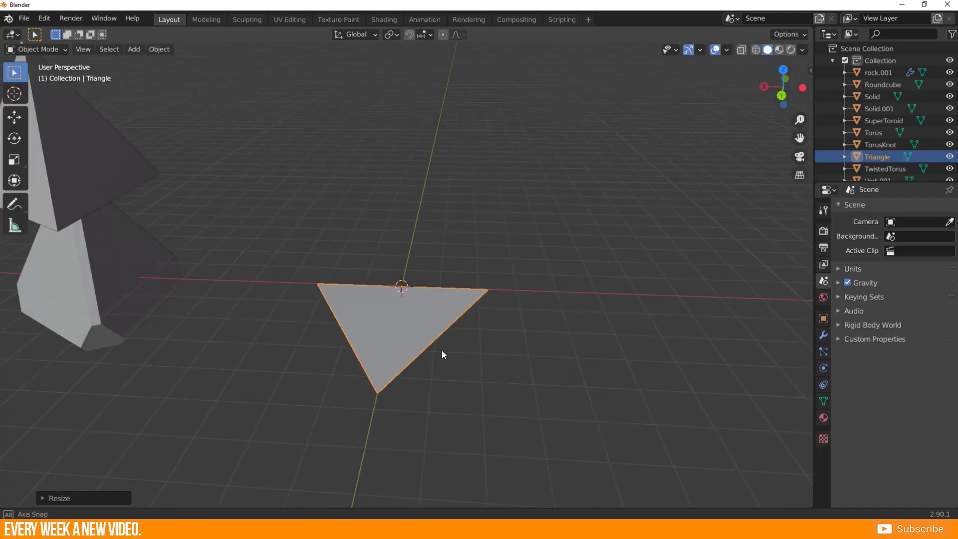
# Move the enlarged triangle back from the origin, look at it from other angles and delete it.
pyautogui.moveTo(441, 350); pyautogui.dragTo(401, 369, button='middle')
pyautogui.press('g')
pyautogui.click(409, 312)
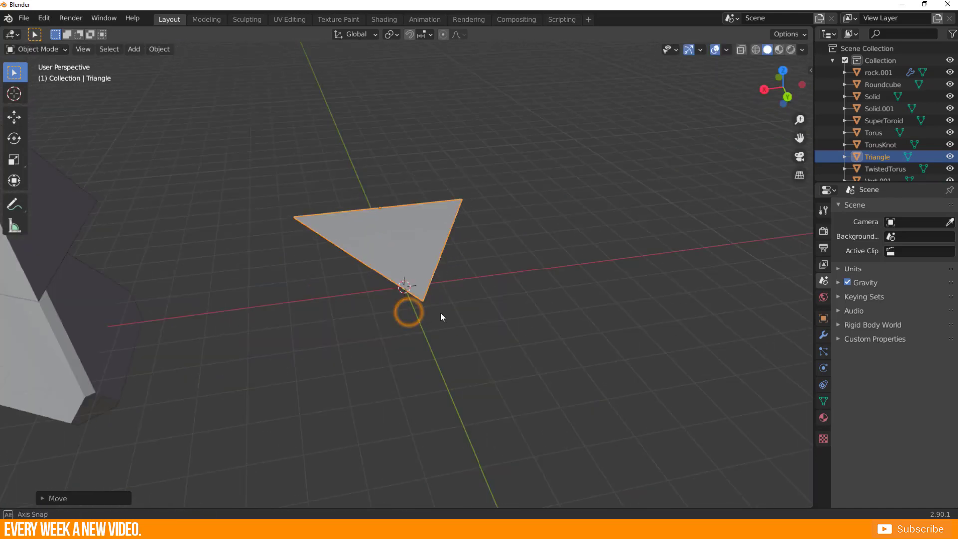
pyautogui.moveTo(439, 314); pyautogui.dragTo(356, 305, button='middle')
pyautogui.click(478, 346)
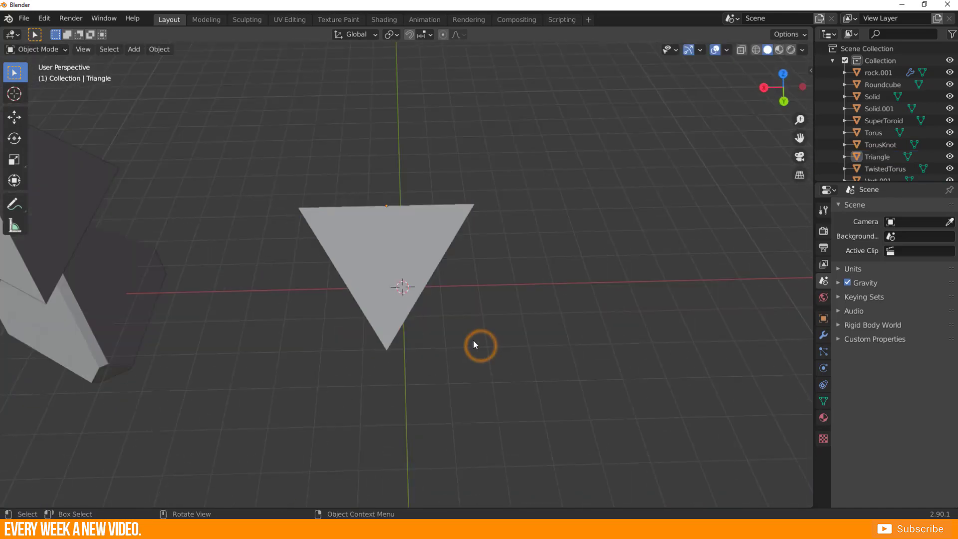
pyautogui.hotkey('ctrl', 'z')
pyautogui.click(250, 358)
# Add a plane at the origin and select its two front vertices in Edit Mode.
pyautogui.hotkey('shift', 'a')
pyautogui.click(225, 279)
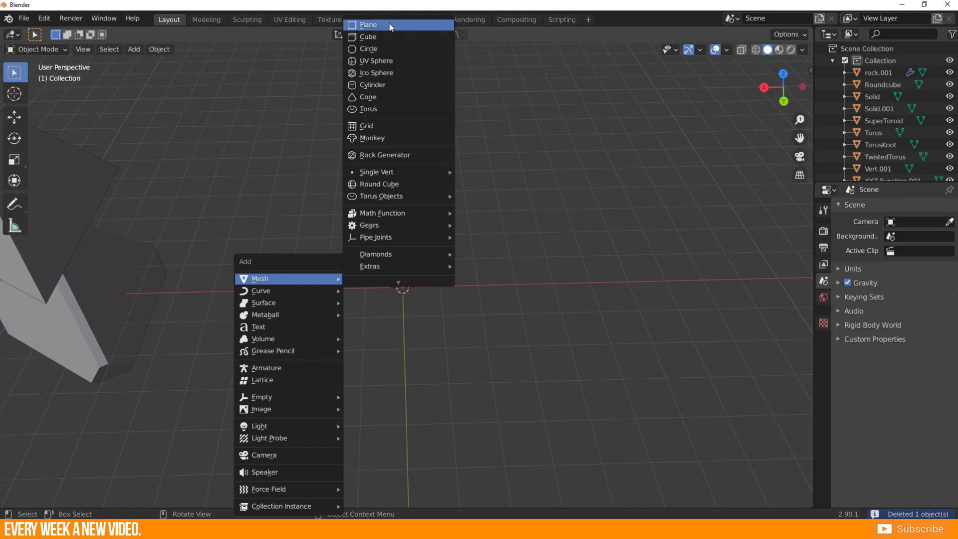
pyautogui.click(392, 22)
pyautogui.press('Tab')
pyautogui.scroll(3, 406, 352)
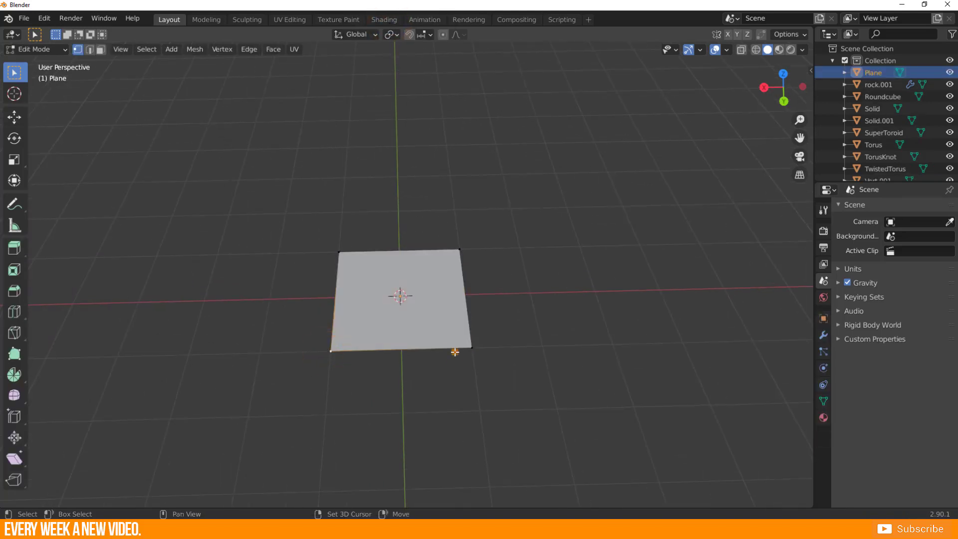
# Merge the plane's two front vertices at center to form a triangle, return to Object Mode and deselect it.
pyautogui.press('m')
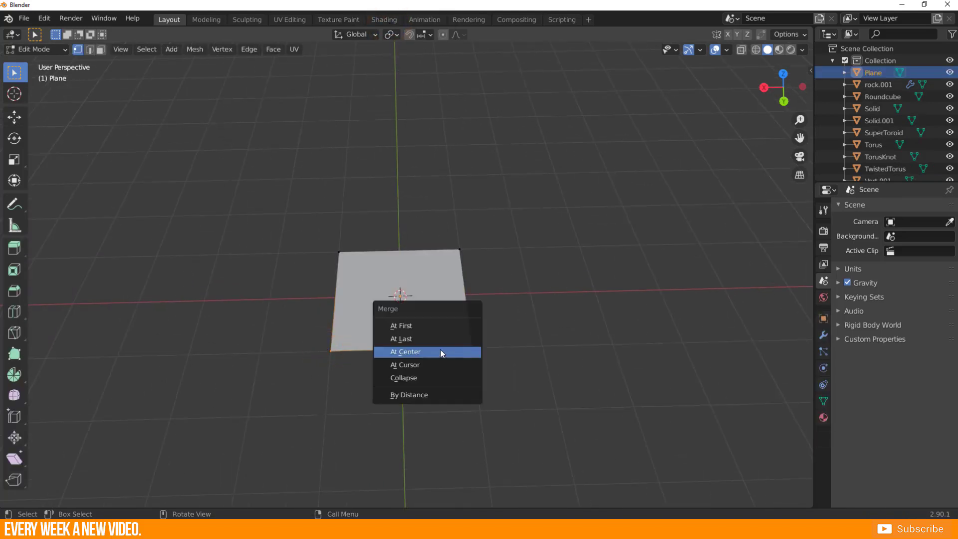
pyautogui.click(440, 352)
pyautogui.moveTo(333, 270); pyautogui.dragTo(334, 333, button='middle')
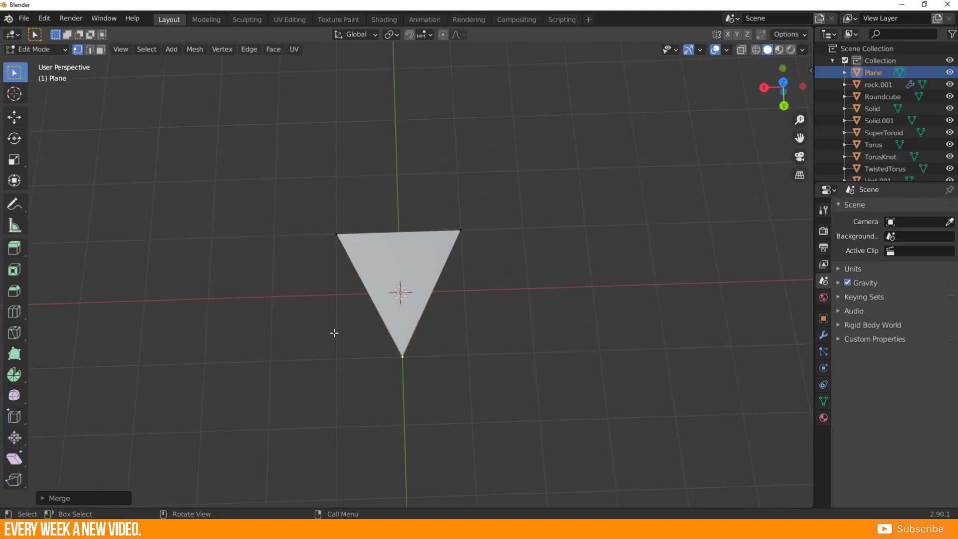
pyautogui.scroll(-3, 334, 332)
pyautogui.press('Tab')
pyautogui.click(350, 335)
pyautogui.scroll(1, 351, 335)
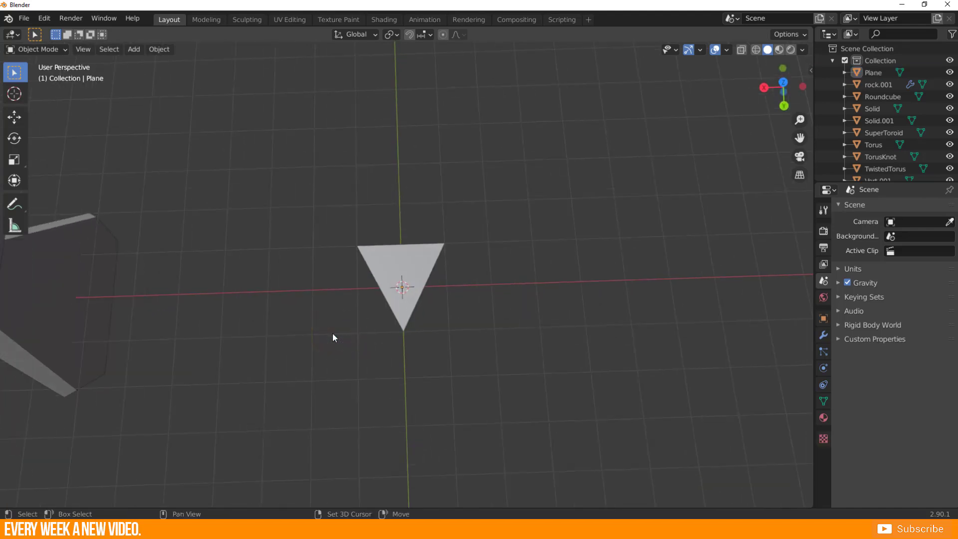
# Add a math function Triangle, place it along X beside the merged plane for comparison and move it aside near the solids.
pyautogui.hotkey('shift', 'a')
pyautogui.moveTo(306, 277)
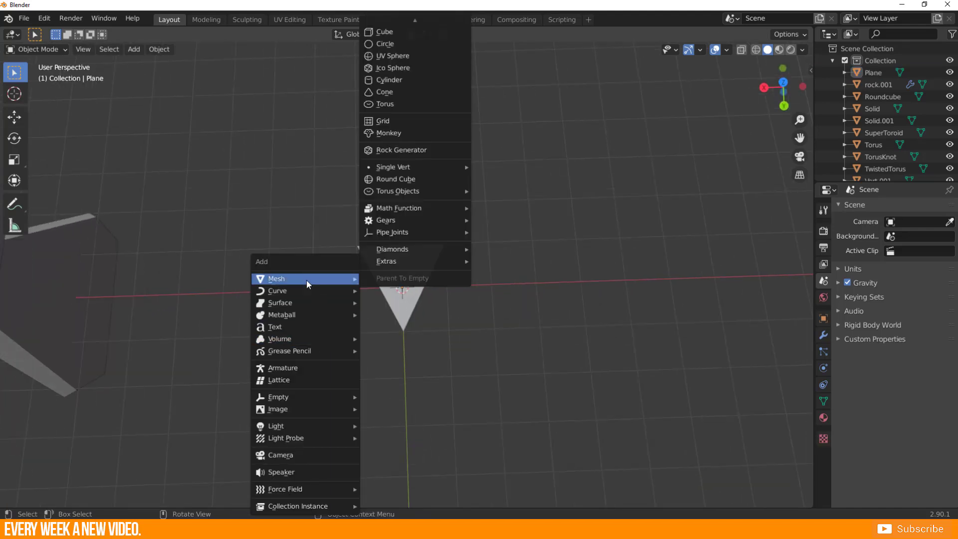
pyautogui.moveTo(404, 167)
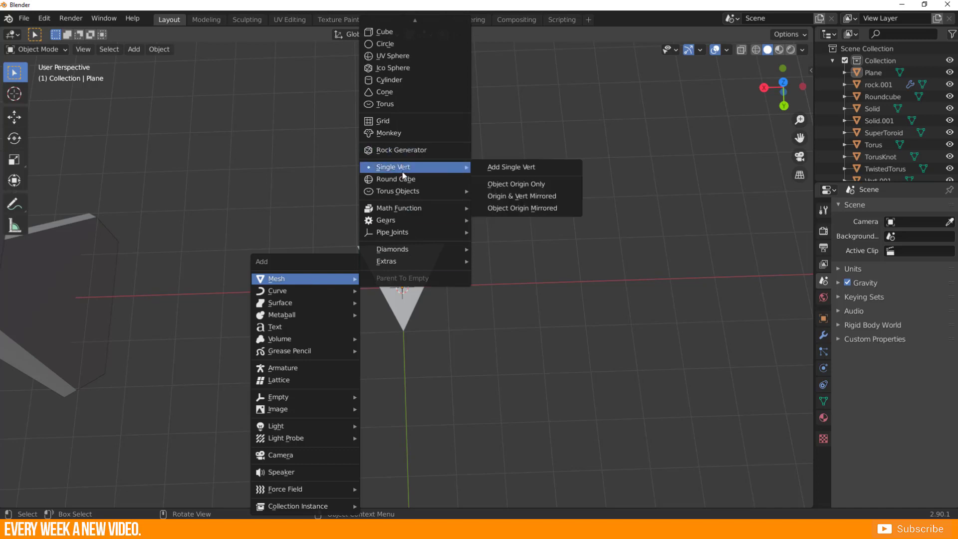
pyautogui.click(397, 209)
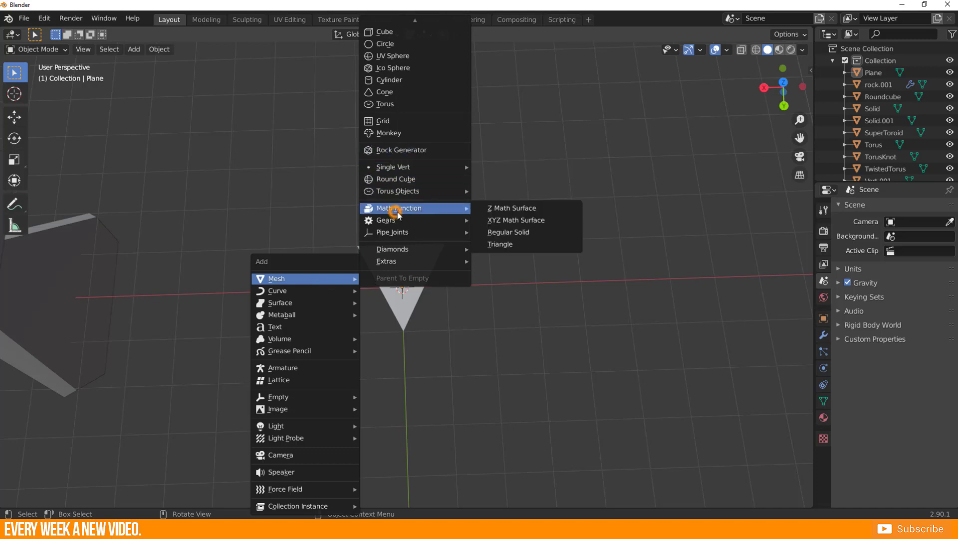
pyautogui.click(545, 245)
pyautogui.press('g')
pyautogui.press('x')
pyautogui.click(485, 314)
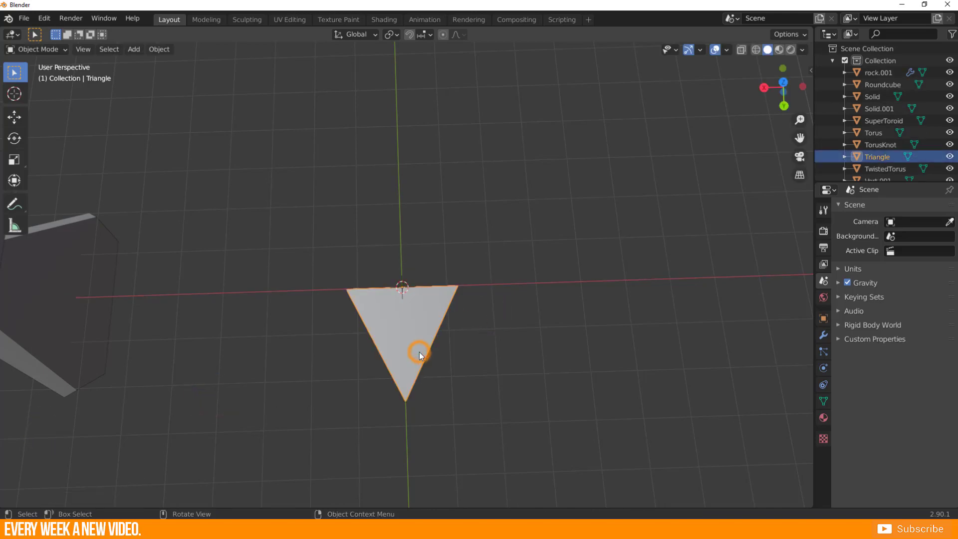
pyautogui.moveTo(417, 348); pyautogui.dragTo(96, 161)
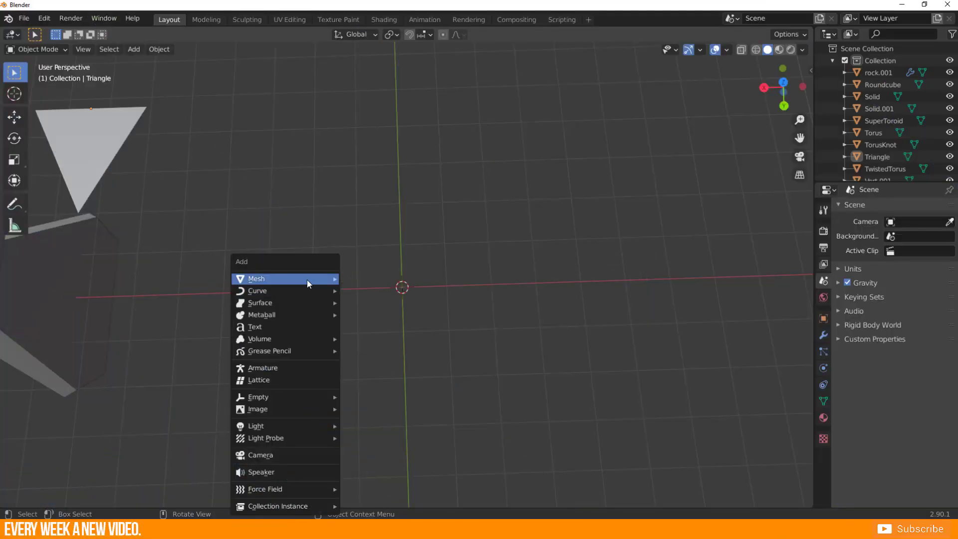
# Add a Gear mesh at the origin, view it up close and briefly check its mesh in Edit Mode.
pyautogui.click(306, 279)
pyautogui.moveTo(380, 219)
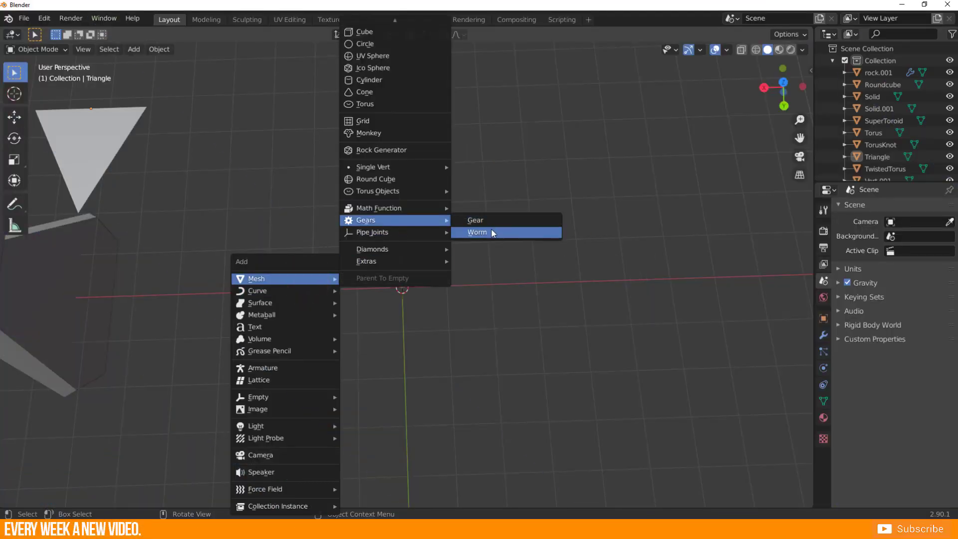
pyautogui.click(486, 220)
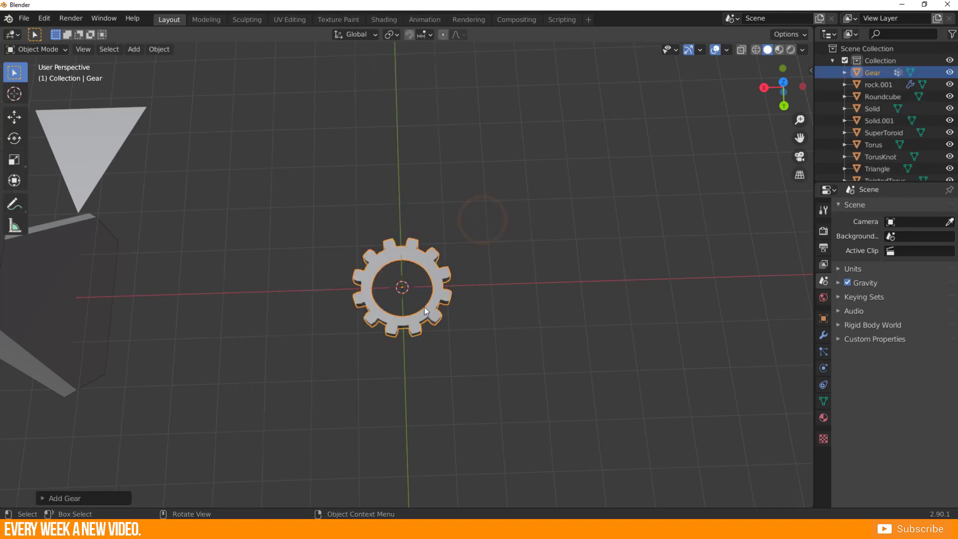
pyautogui.moveTo(385, 355)
pyautogui.mouseDown(button='middle')
pyautogui.moveTo(347, 273)
pyautogui.moveTo(241, 286)
pyautogui.moveTo(336, 301)
pyautogui.moveTo(397, 292)
pyautogui.moveTo(384, 364)
pyautogui.mouseUp(button='middle')
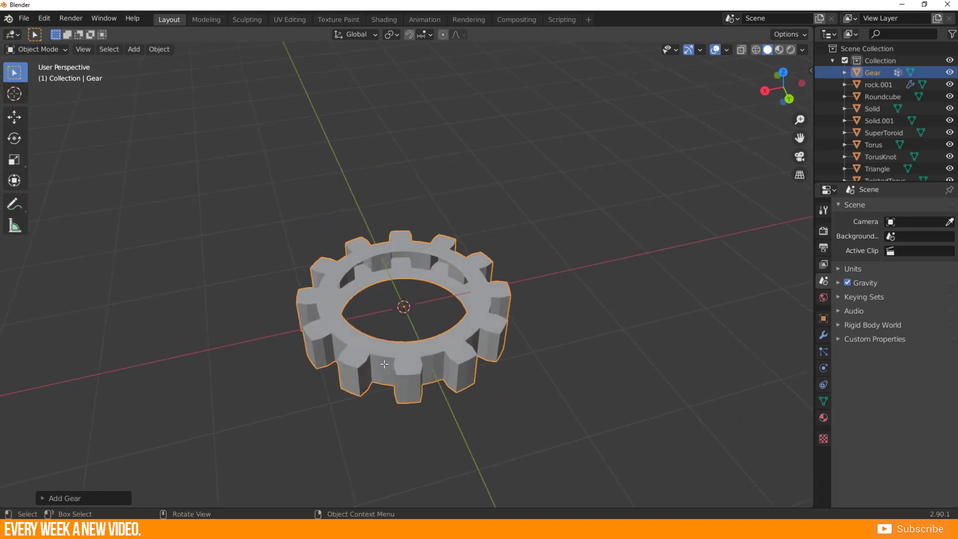
pyautogui.press('Tab')
pyautogui.press('Tab')
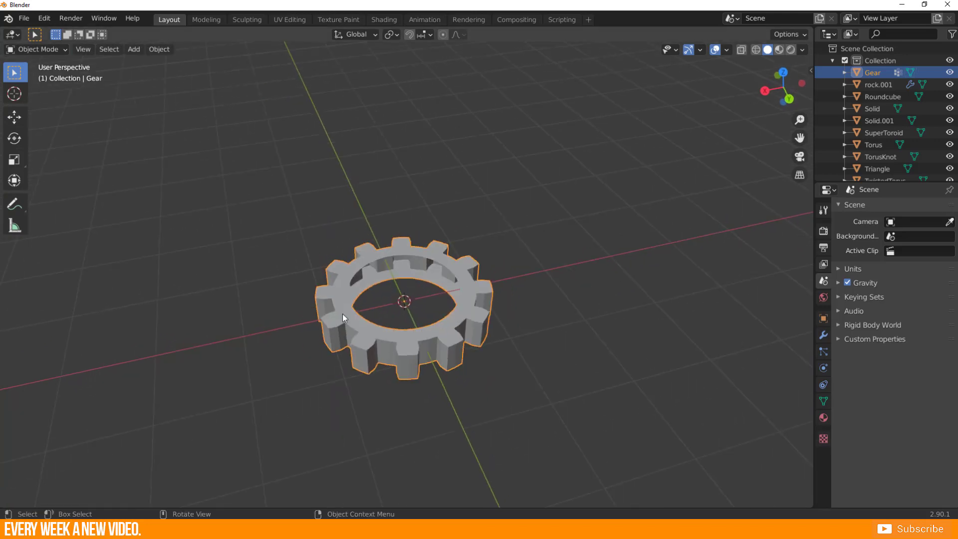
# Expand the Add Gear settings and set the number of teeth to 14.
pyautogui.click(42, 499)
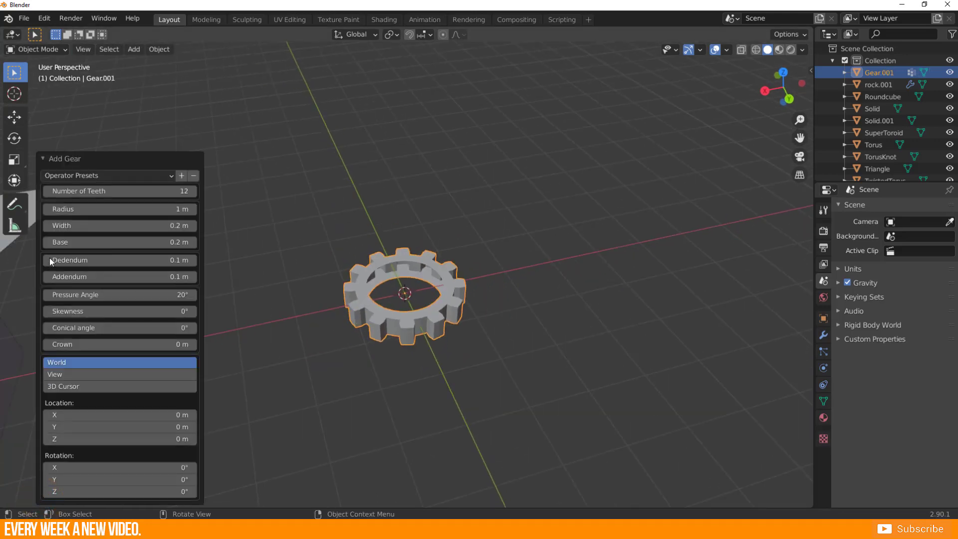
pyautogui.moveTo(80, 191)
pyautogui.mouseDown()
pyautogui.moveTo(130, 191)
pyautogui.moveTo(60, 191)
pyautogui.moveTo(150, 191)
pyautogui.moveTo(96, 191)
pyautogui.mouseUp()
pyautogui.scroll(4, 355, 352)
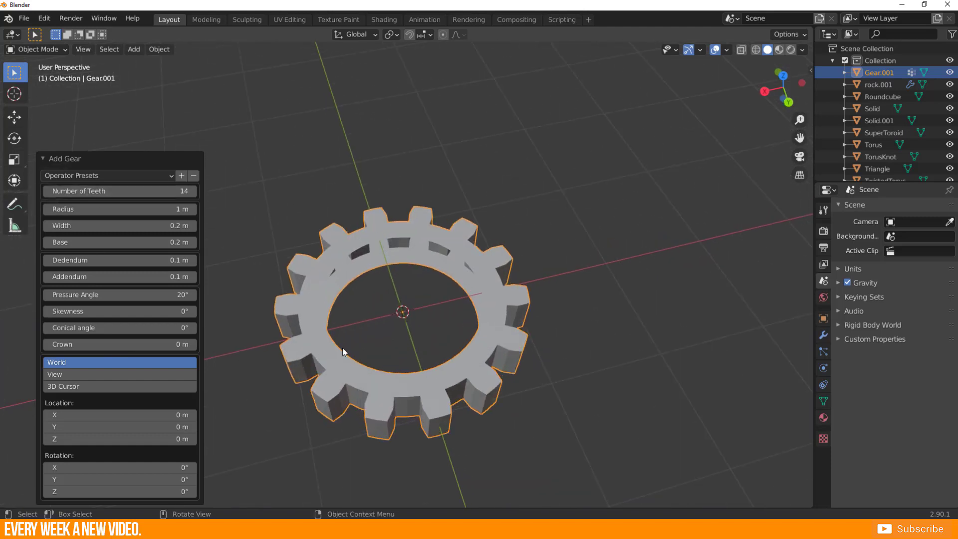
# Set the gear's base to 0.39 m and turn on the Wireframe overlay to show its mesh edges.
pyautogui.moveTo(89, 209); pyautogui.dragTo(74, 241)
pyautogui.moveTo(414, 319); pyautogui.dragTo(471, 234, button='middle')
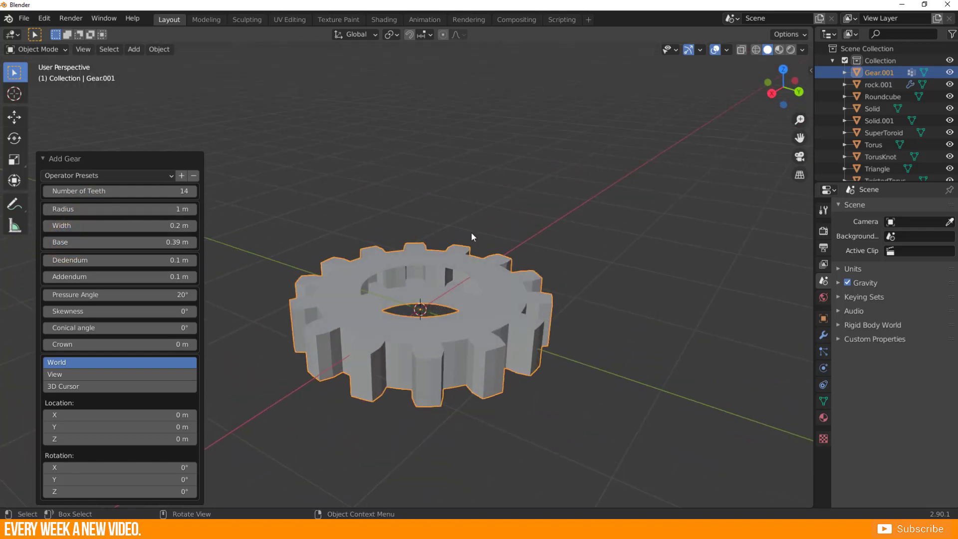
pyautogui.click(726, 50)
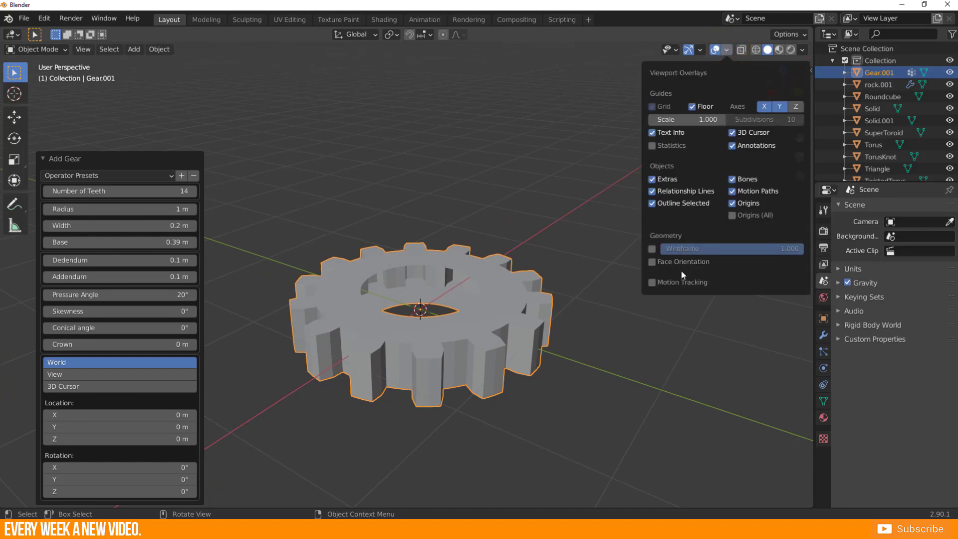
pyautogui.click(652, 248)
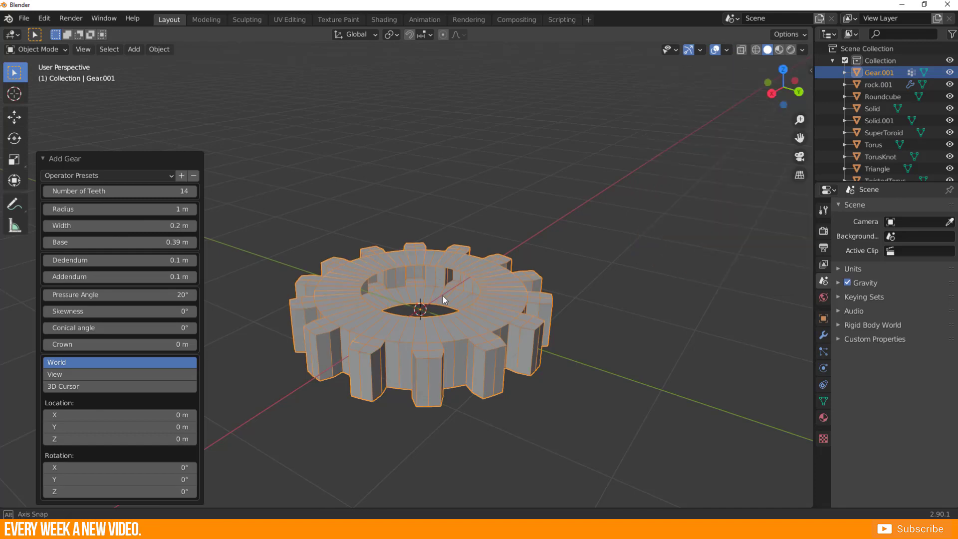
pyautogui.moveTo(442, 295); pyautogui.dragTo(363, 307, button='middle')
pyautogui.scroll(4, 364, 307)
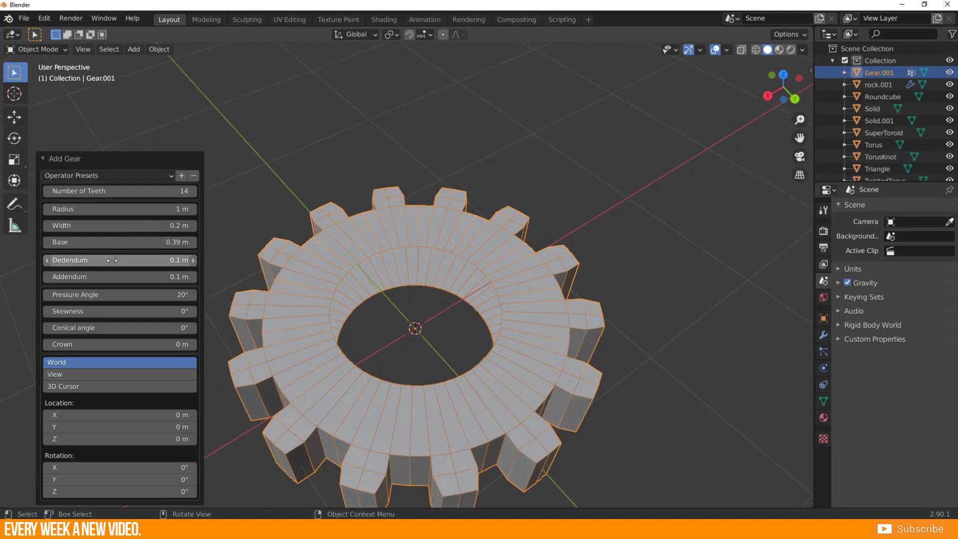
# Set the gear's base to 0.19 m, dedendum to 0.11 m, addendum to 0.15 m and pressure angle to -8°.
pyautogui.moveTo(75, 241)
pyautogui.mouseDown()
pyautogui.moveTo(115, 241)
pyautogui.moveTo(59, 241)
pyautogui.moveTo(100, 259)
pyautogui.moveTo(73, 259)
pyautogui.mouseUp()
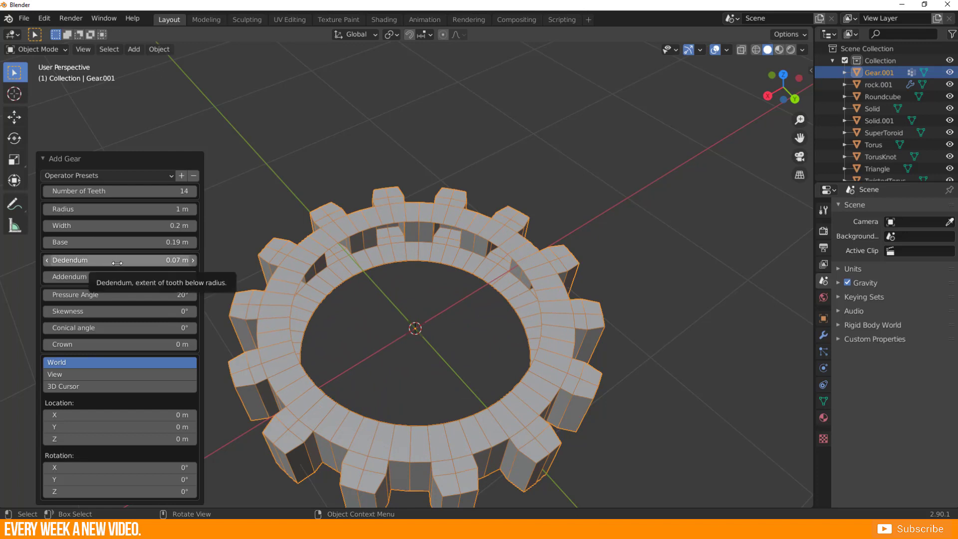
pyautogui.moveTo(120, 262)
pyautogui.mouseDown()
pyautogui.moveTo(111, 263)
pyautogui.moveTo(134, 262)
pyautogui.moveTo(104, 276)
pyautogui.moveTo(115, 278)
pyautogui.mouseUp()
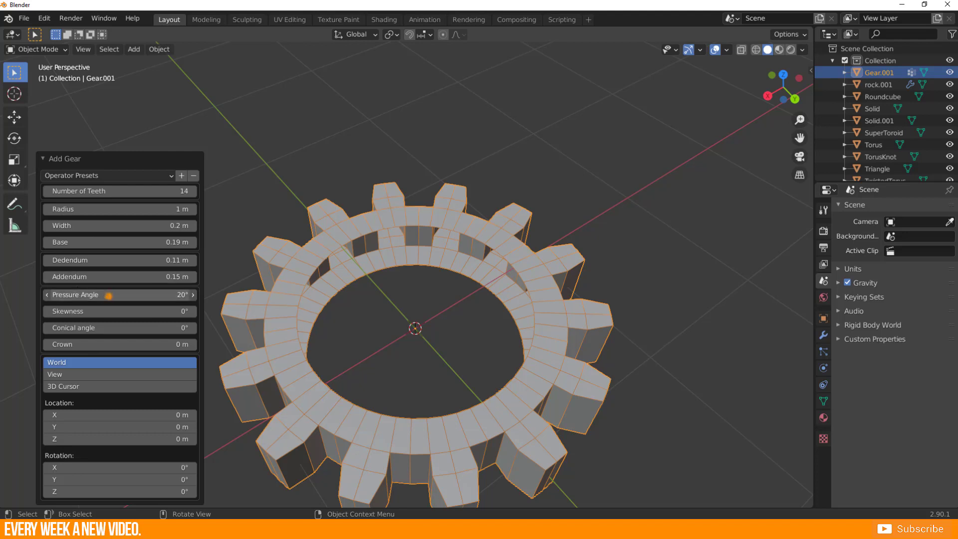
pyautogui.moveTo(119, 294)
pyautogui.mouseDown()
pyautogui.moveTo(95, 294)
pyautogui.moveTo(107, 294)
pyautogui.mouseUp()
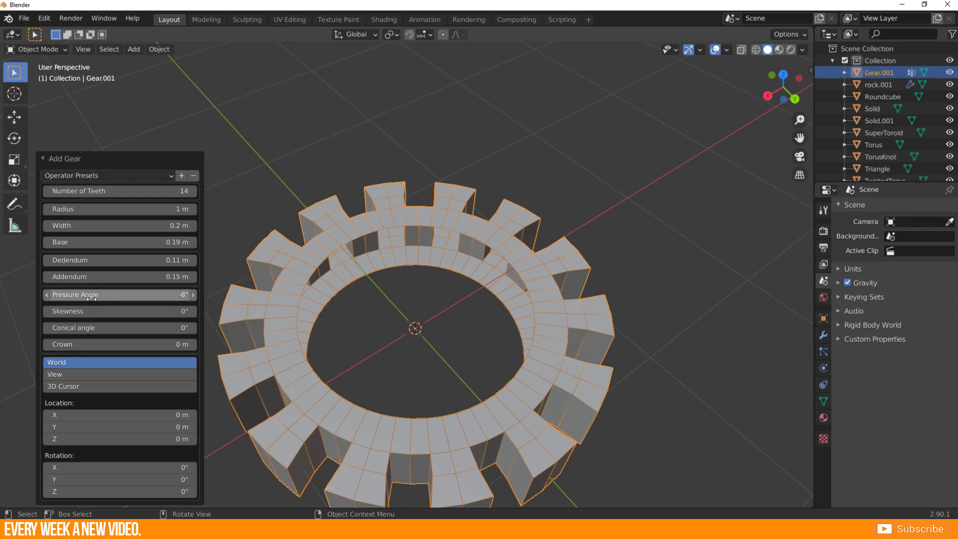
# Set the gear's skewness to 13°, conical angle to 33° and crown to -0.03 m.
pyautogui.moveTo(77, 311)
pyautogui.mouseDown()
pyautogui.moveTo(70, 311)
pyautogui.moveTo(80, 311)
pyautogui.mouseUp()
pyautogui.moveTo(406, 334); pyautogui.dragTo(425, 351, button='middle')
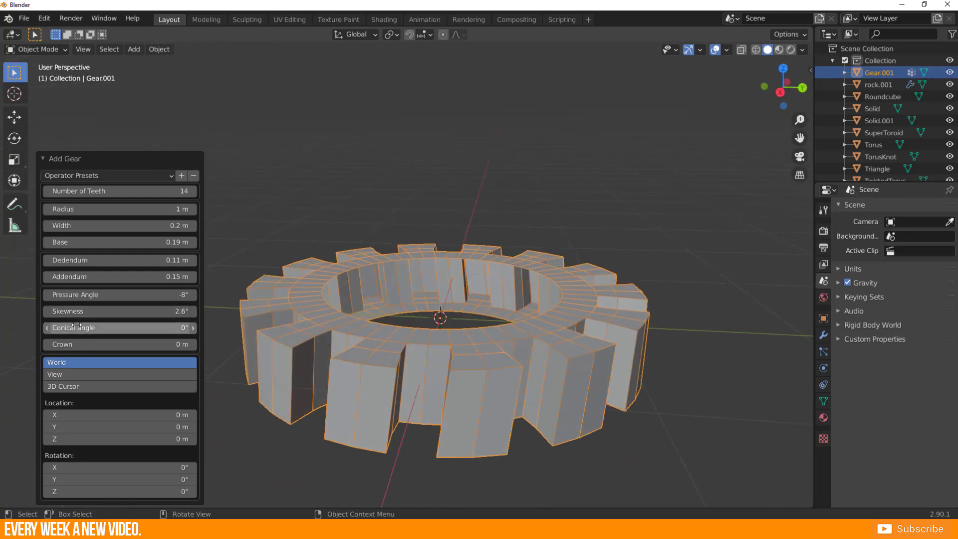
pyautogui.moveTo(74, 312); pyautogui.dragTo(85, 311)
pyautogui.moveTo(379, 349); pyautogui.dragTo(306, 377, button='middle')
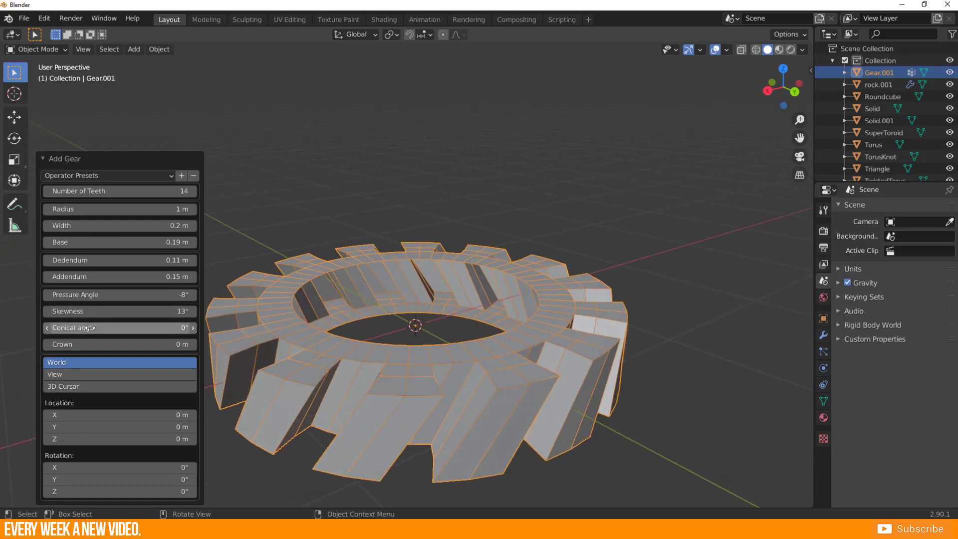
pyautogui.moveTo(86, 328); pyautogui.dragTo(104, 328)
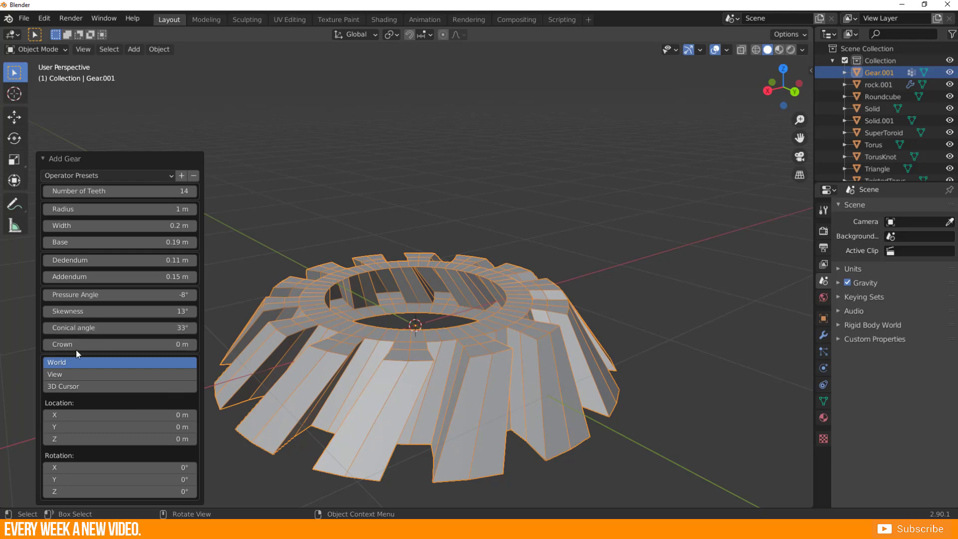
pyautogui.moveTo(70, 345)
pyautogui.mouseDown()
pyautogui.moveTo(59, 344)
pyautogui.moveTo(72, 344)
pyautogui.mouseUp()
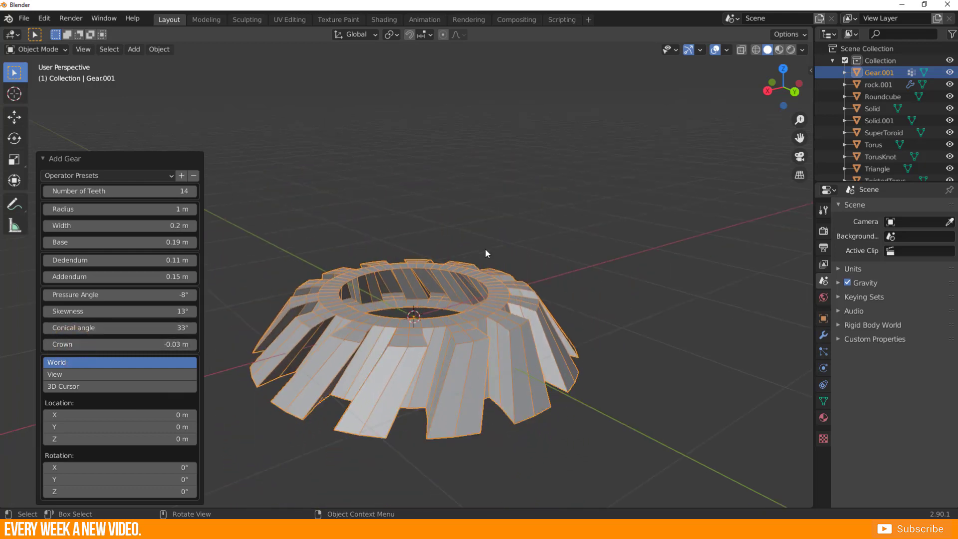
# In Edit Mode, extrude the gear's inner upper edge loop about 0.55 m along Z and return to Object Mode.
pyautogui.moveTo(485, 248); pyautogui.dragTo(364, 296, button='middle')
pyautogui.press('Tab')
pyautogui.scroll(3, 365, 296)
pyautogui.keyDown('alt'); pyautogui.click(319, 337); pyautogui.keyUp('alt')
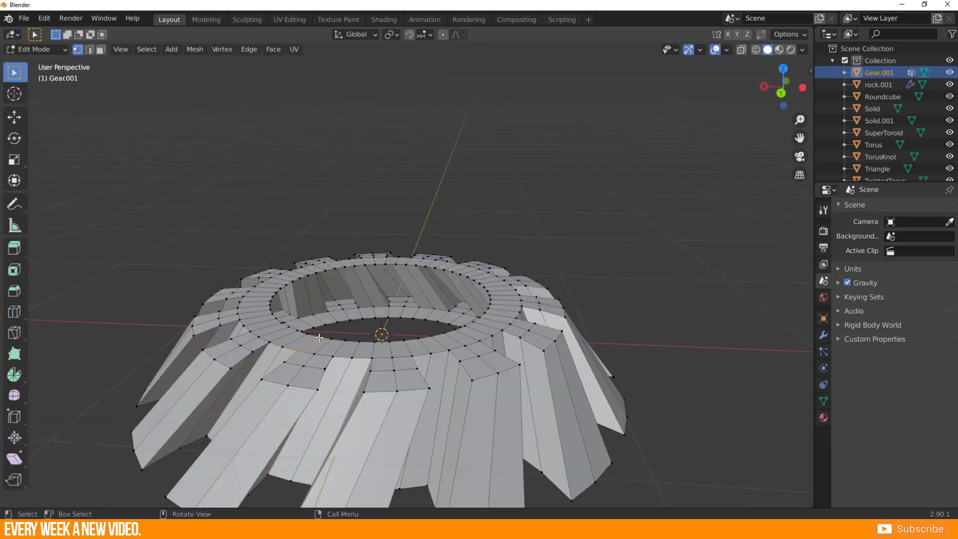
pyautogui.moveTo(330, 336); pyautogui.dragTo(339, 320, button='middle')
pyautogui.press('e')
pyautogui.press('z')
pyautogui.click(424, 212)
pyautogui.scroll(-4, 423, 211)
pyautogui.moveTo(430, 261); pyautogui.dragTo(371, 354, button='middle')
pyautogui.scroll(3, 359, 357)
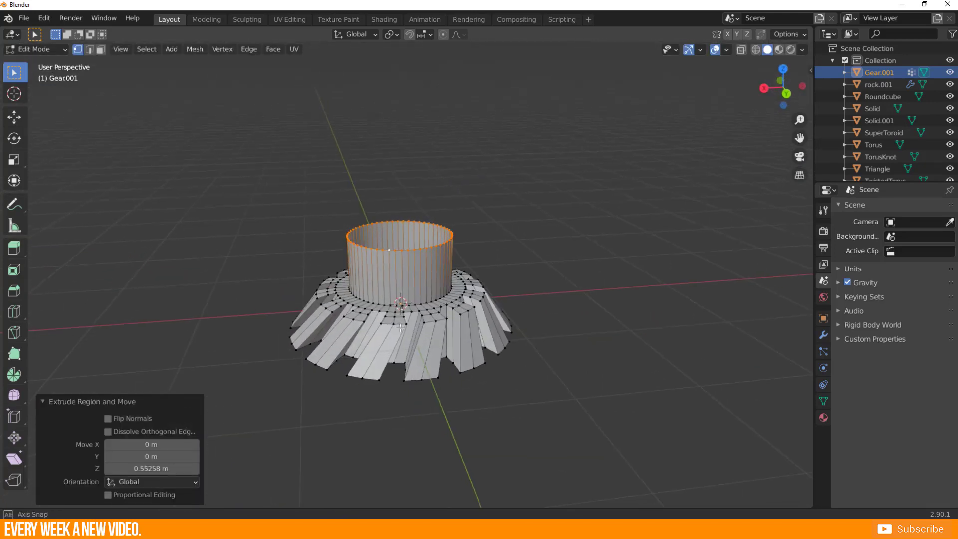
pyautogui.press('Tab')
# Move the gear aside along X and add a Worm gear mesh at the origin.
pyautogui.scroll(-4, 444, 339)
pyautogui.hotkey('shift', 'a')
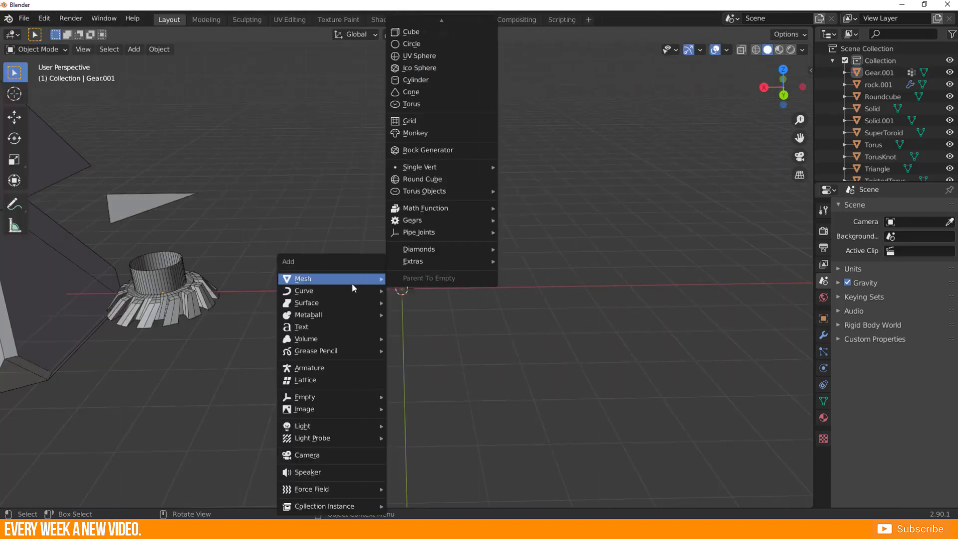
pyautogui.moveTo(488, 224)
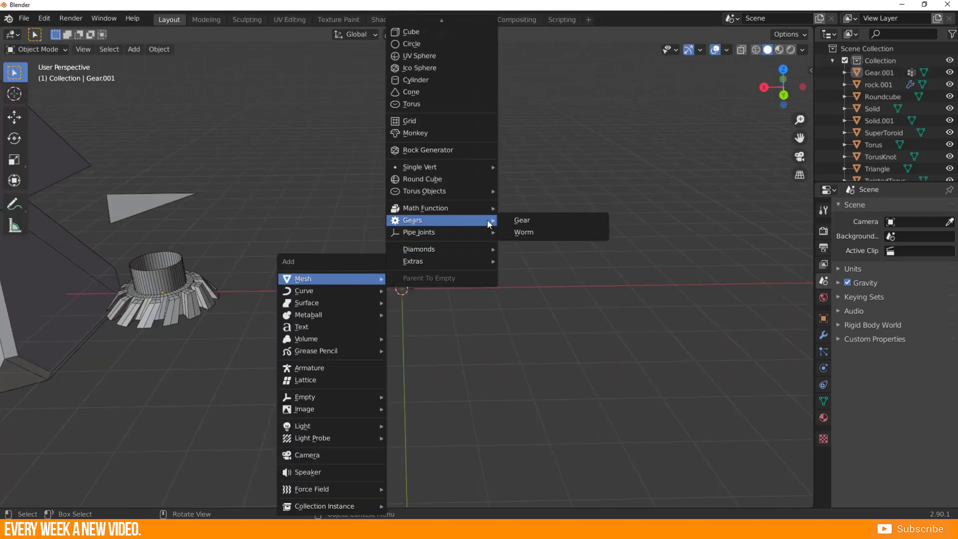
pyautogui.click(531, 237)
pyautogui.scroll(-4, 490, 244)
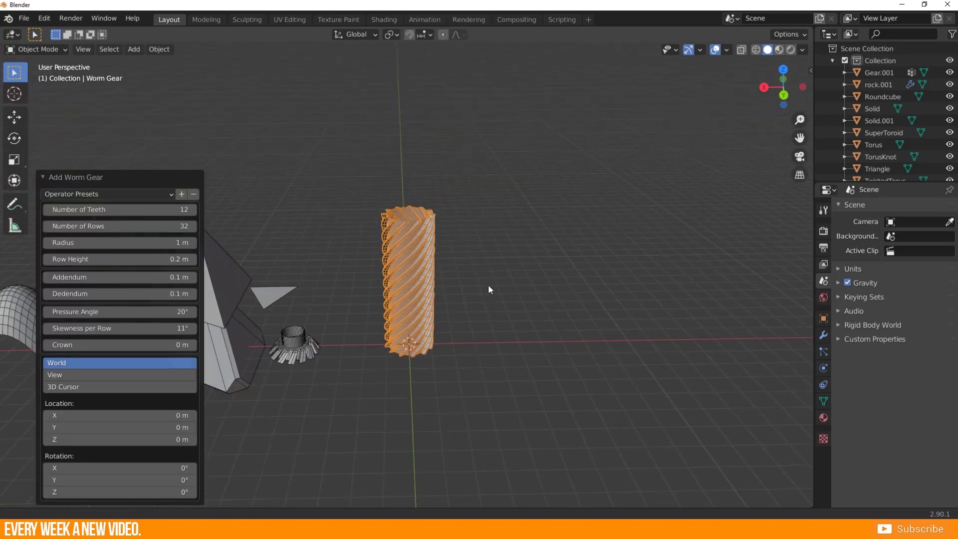
pyautogui.scroll(4, 488, 284)
pyautogui.moveTo(421, 289); pyautogui.dragTo(480, 246, button='middle')
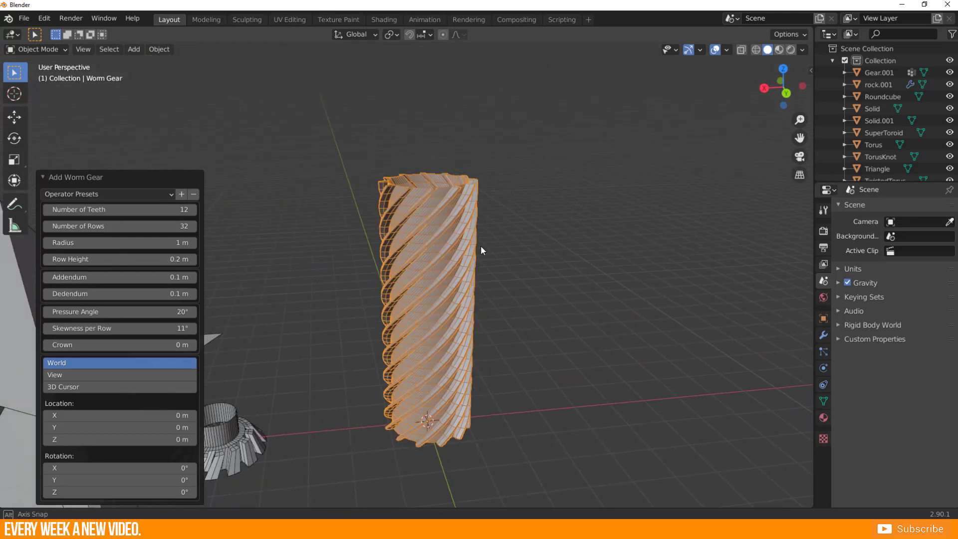
# Reduce the worm gear's number of teeth and raise it back to 12.
pyautogui.moveTo(82, 211); pyautogui.dragTo(60, 209)
pyautogui.click(194, 210)
pyautogui.click(194, 209)
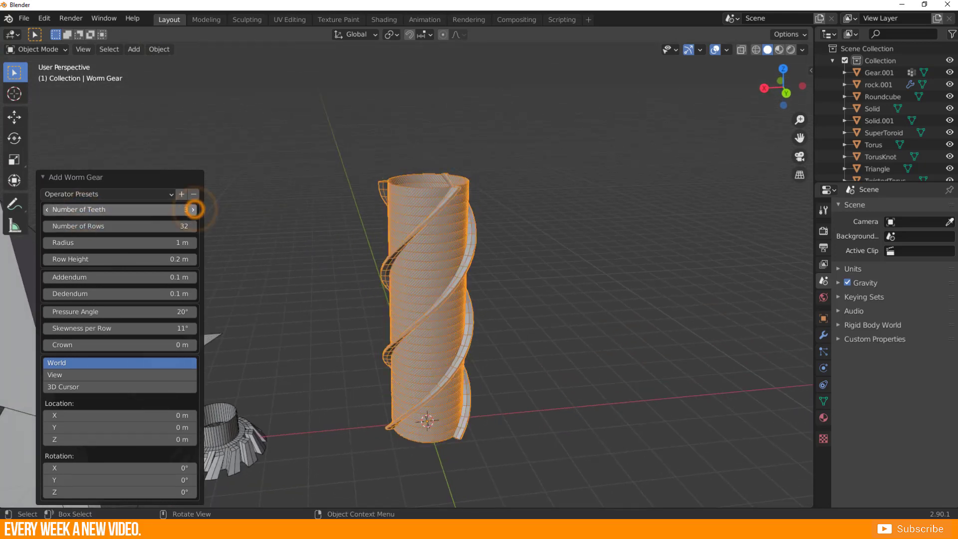
pyautogui.click(195, 210)
pyautogui.click(194, 209)
pyautogui.click(194, 210)
pyautogui.click(194, 209)
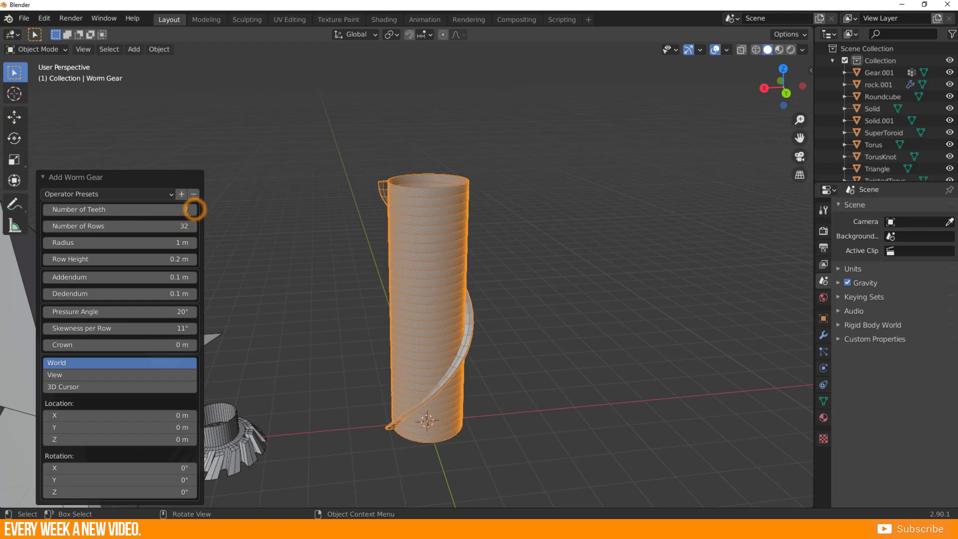
pyautogui.click(194, 210)
pyautogui.click(194, 209)
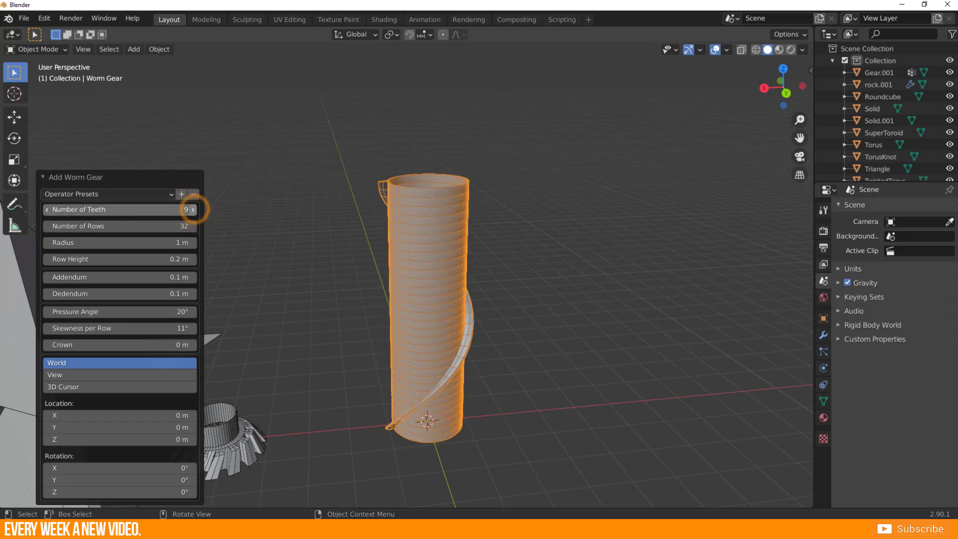
pyautogui.click(195, 210)
pyautogui.moveTo(518, 328)
pyautogui.mouseDown(button='middle')
pyautogui.moveTo(438, 365)
pyautogui.moveTo(529, 326)
pyautogui.moveTo(510, 337)
pyautogui.moveTo(508, 325)
pyautogui.mouseUp(button='middle')
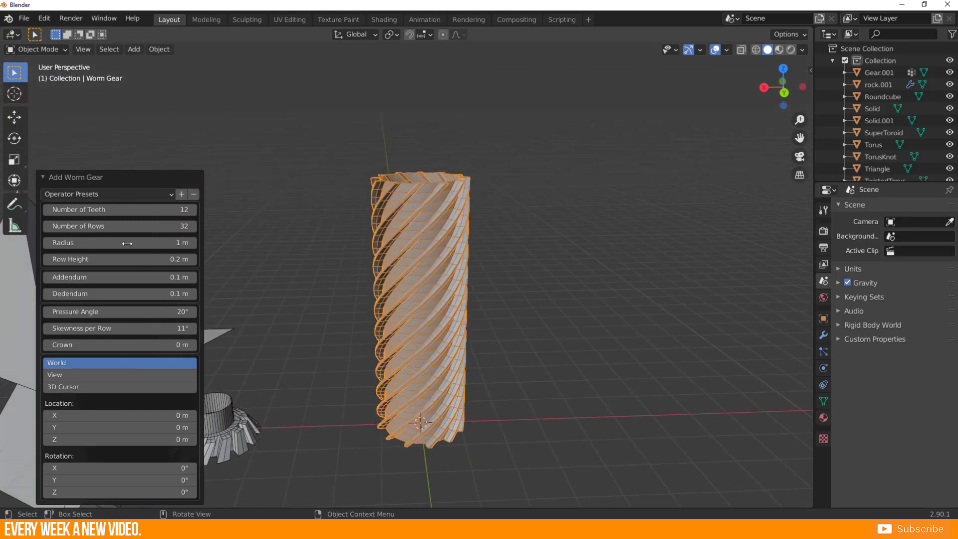
# Try out the worm gear's number of rows, keeping 32, and set its radius to 1.5 m.
pyautogui.moveTo(78, 226)
pyautogui.mouseDown()
pyautogui.moveTo(30, 225)
pyautogui.moveTo(86, 226)
pyautogui.mouseUp()
pyautogui.click(194, 244)
pyautogui.click(194, 243)
pyautogui.click(193, 244)
pyautogui.moveTo(136, 243)
pyautogui.mouseDown()
pyautogui.moveTo(166, 243)
pyautogui.moveTo(154, 242)
pyautogui.mouseUp()
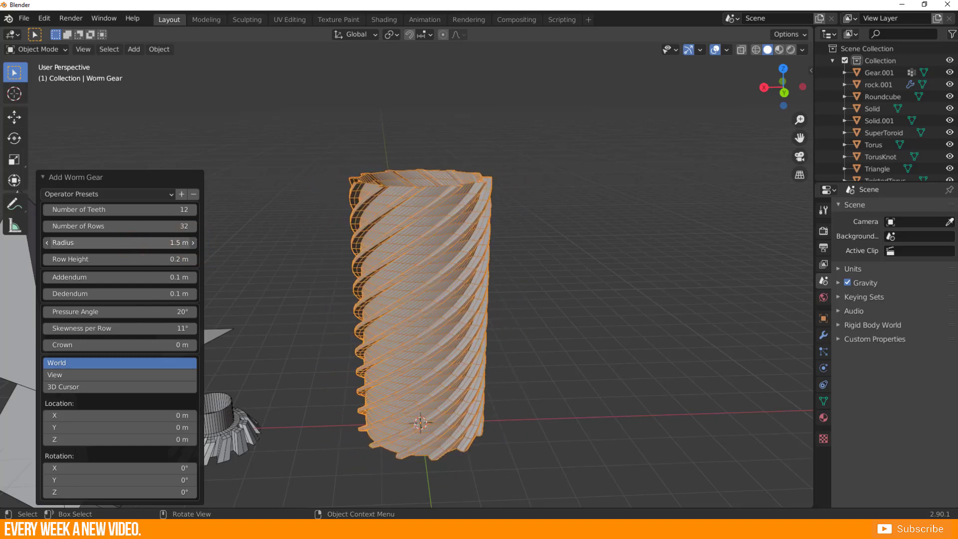
# Set row height to 0.16 m, addendum to 0.08 m, dedendum to 0.21 m and pressure angle to 18°, and adjust skewness per row and crown.
pyautogui.moveTo(92, 259); pyautogui.dragTo(76, 293)
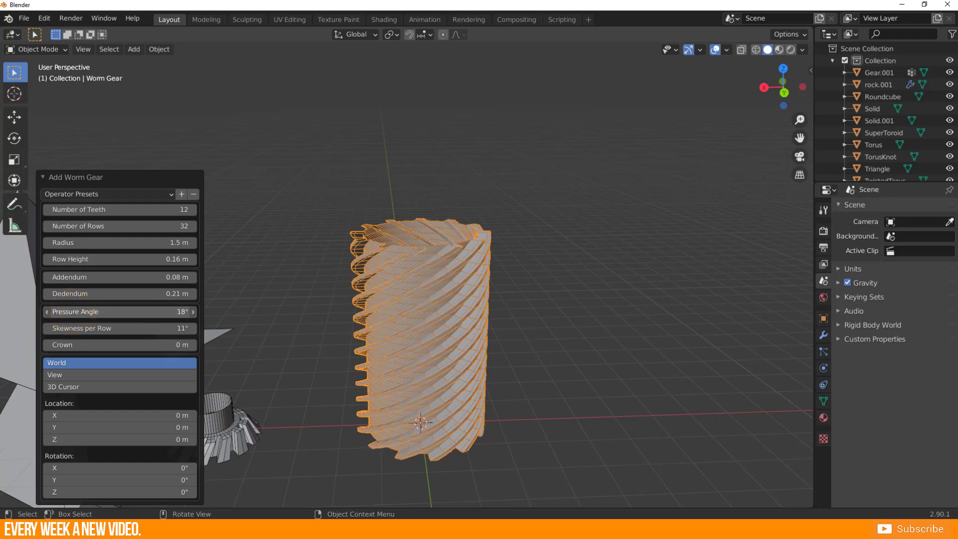
pyautogui.moveTo(83, 329); pyautogui.dragTo(48, 329)
pyautogui.moveTo(299, 337); pyautogui.dragTo(217, 353, button='middle')
pyautogui.moveTo(88, 349); pyautogui.dragTo(72, 348)
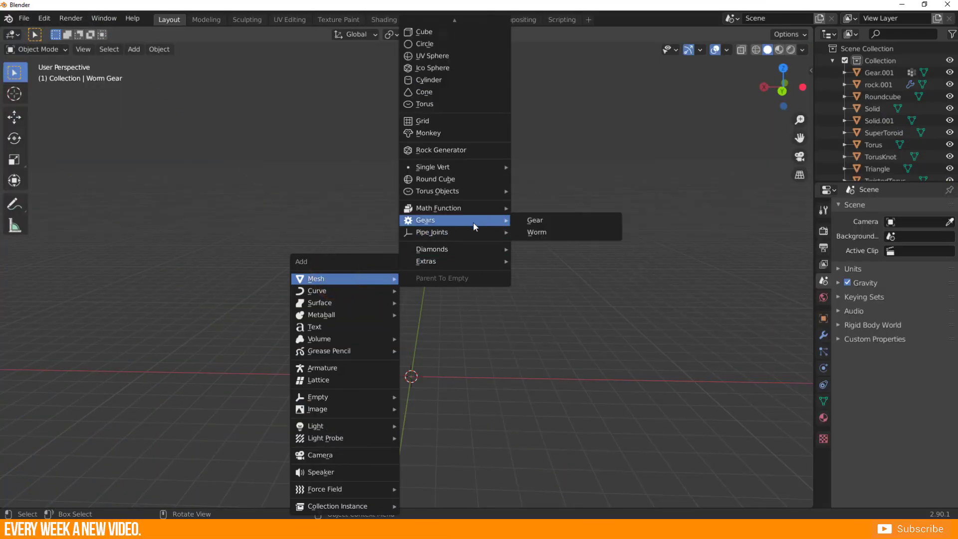
# Add a Pipe Elbow with 1.1 m radius, 34 divisions, 39° angle, 3.1 m start length and 2.3 m end length.
pyautogui.moveTo(450, 237)
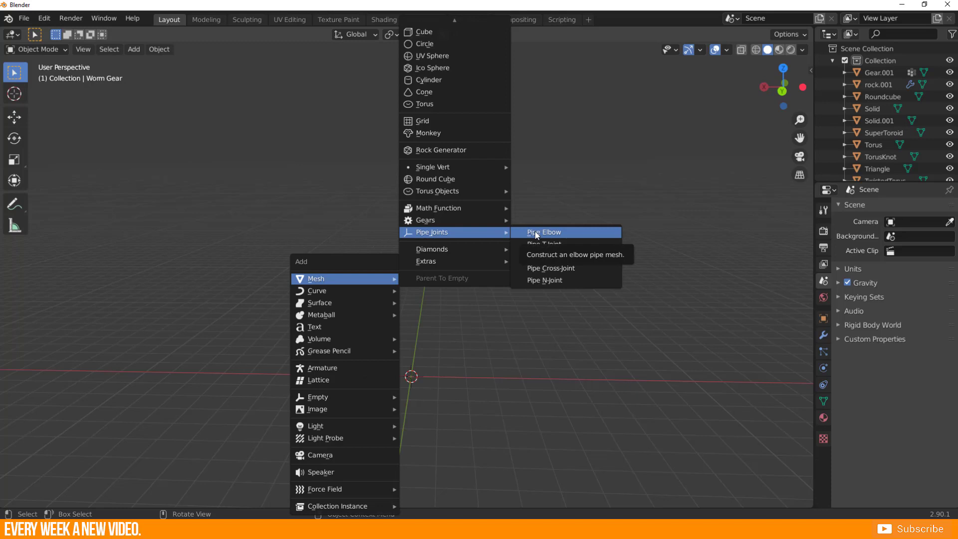
pyautogui.click(573, 234)
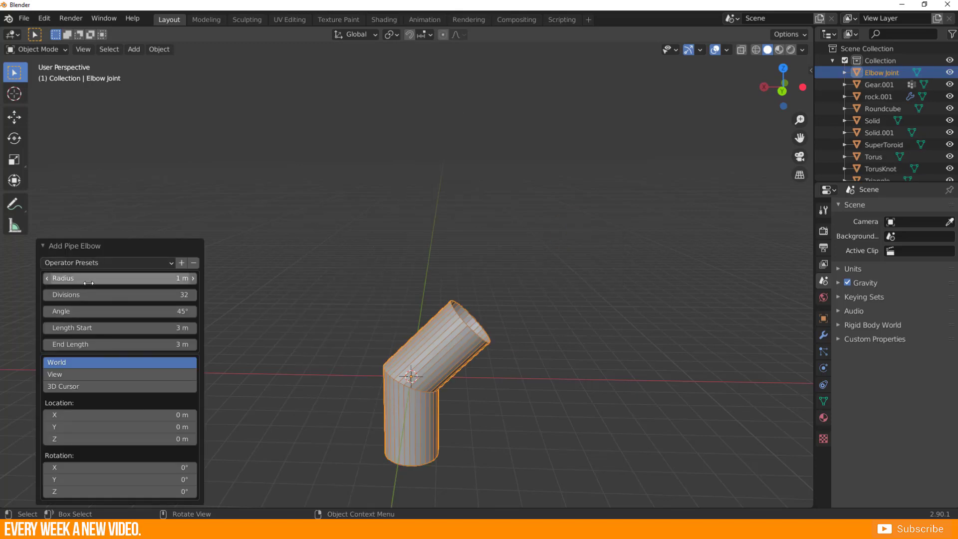
pyautogui.moveTo(89, 283)
pyautogui.mouseDown()
pyautogui.moveTo(98, 283)
pyautogui.moveTo(69, 297)
pyautogui.moveTo(64, 314)
pyautogui.moveTo(49, 314)
pyautogui.moveTo(88, 328)
pyautogui.moveTo(62, 344)
pyautogui.mouseUp()
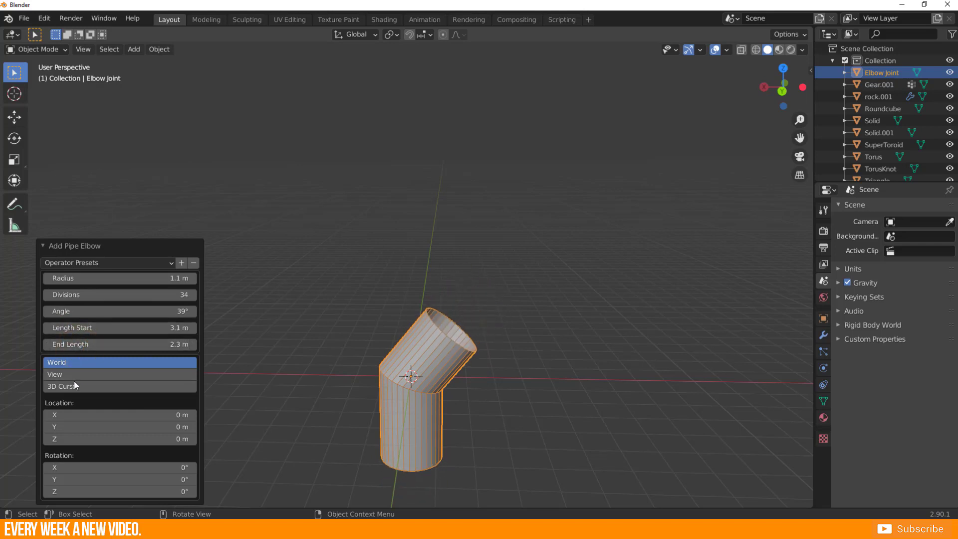
pyautogui.moveTo(424, 401); pyautogui.dragTo(377, 380, button='middle')
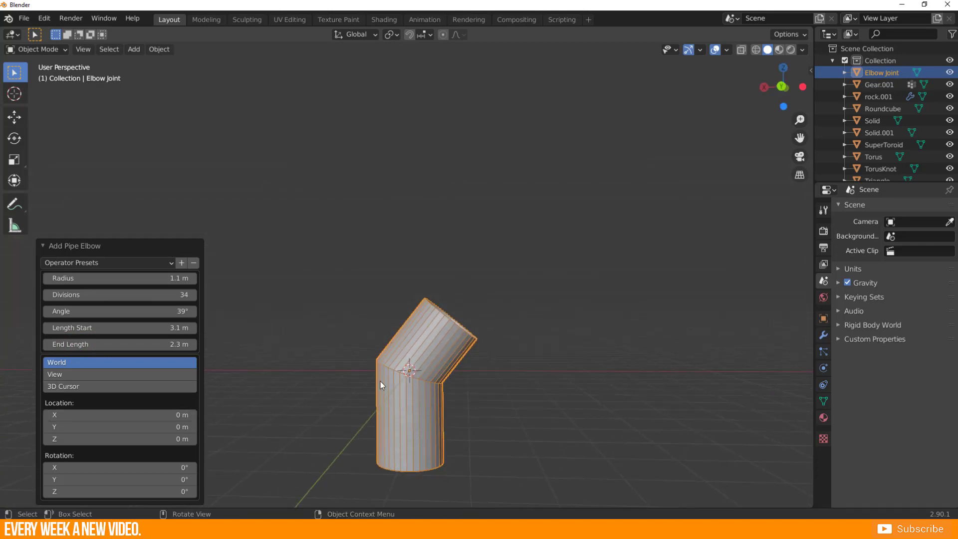
# Move the pipe elbow along X away from the origin and deselect it.
pyautogui.scroll(-4, 387, 396)
pyautogui.press('g')
pyautogui.press('x')
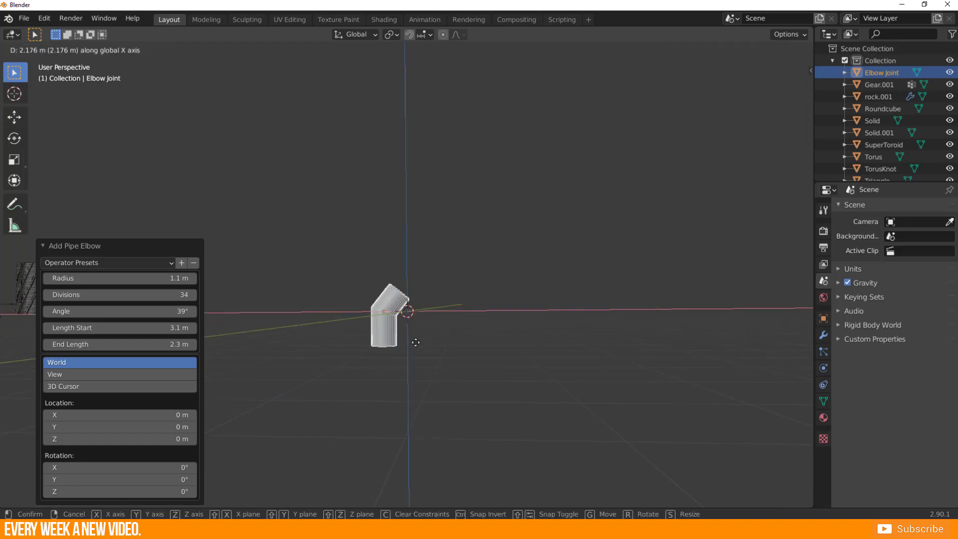
pyautogui.click(276, 349)
pyautogui.click(317, 339)
pyautogui.scroll(4, 321, 337)
pyautogui.moveTo(321, 336); pyautogui.dragTo(361, 394, button='middle')
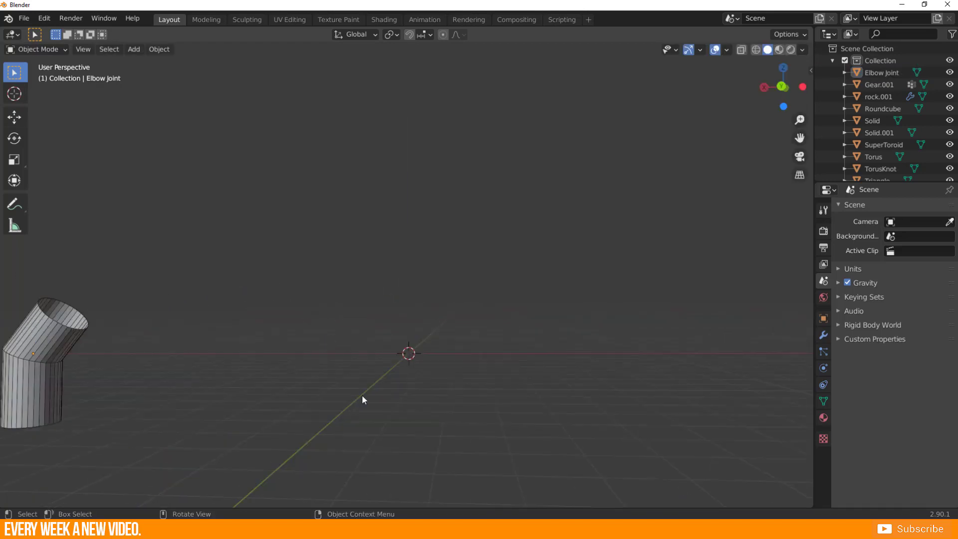
pyautogui.click(364, 400)
# Add a Pipe T-Joint at the origin with a radius of 1.5 m and 17 divisions.
pyautogui.hotkey('shift', 'a')
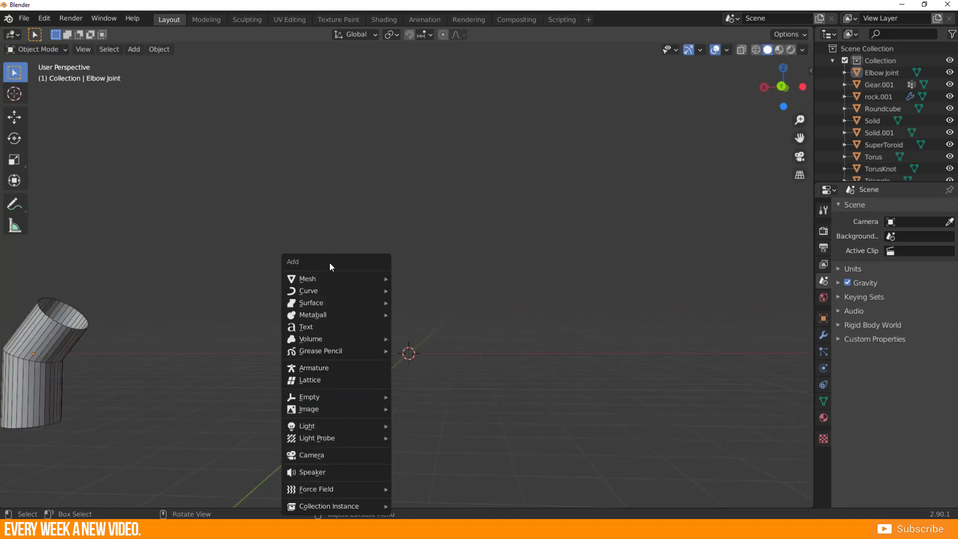
pyautogui.click(302, 278)
pyautogui.click(449, 231)
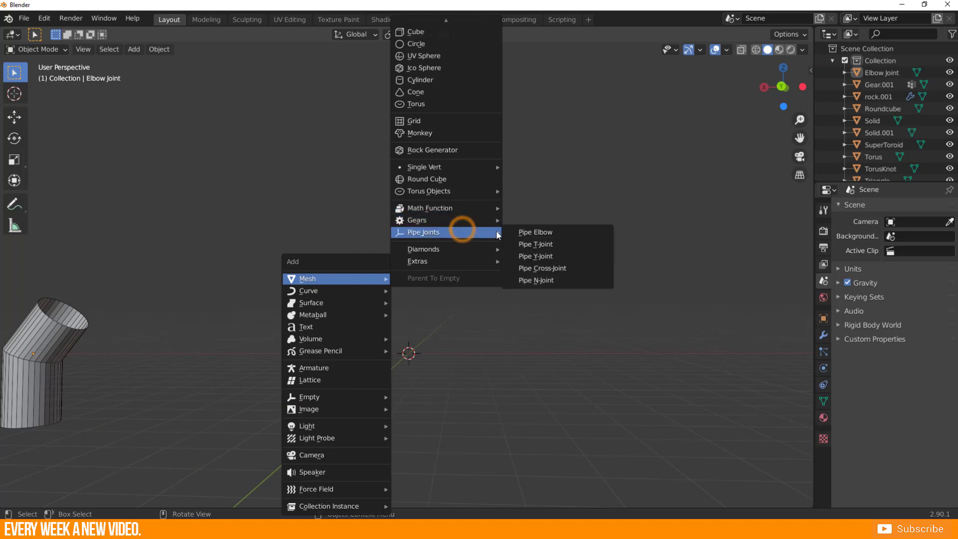
pyautogui.click(559, 246)
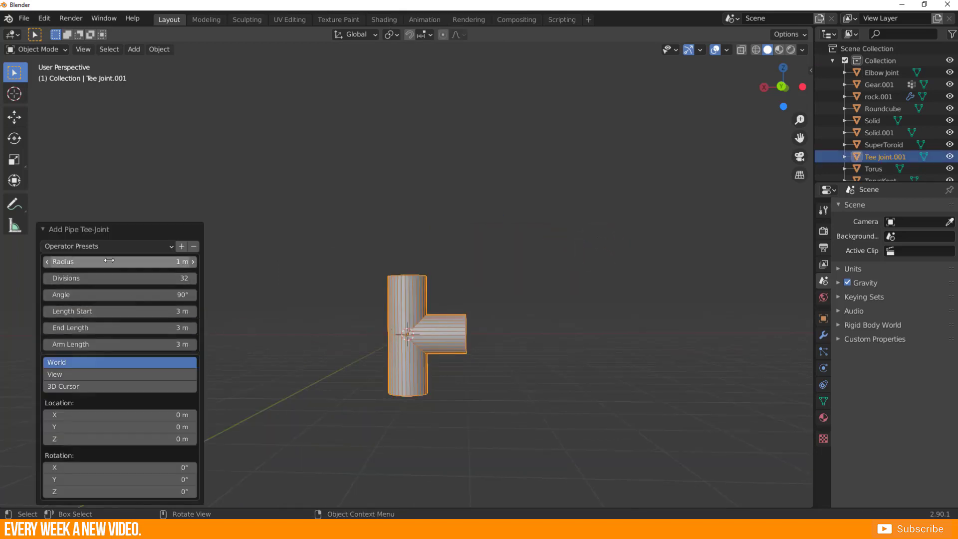
pyautogui.moveTo(109, 260); pyautogui.dragTo(129, 260)
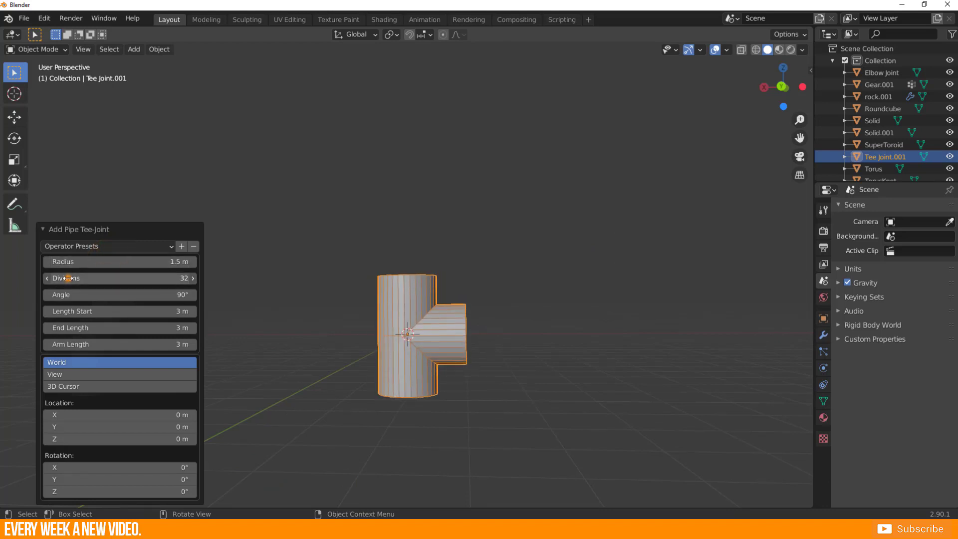
pyautogui.moveTo(68, 278); pyautogui.dragTo(51, 278)
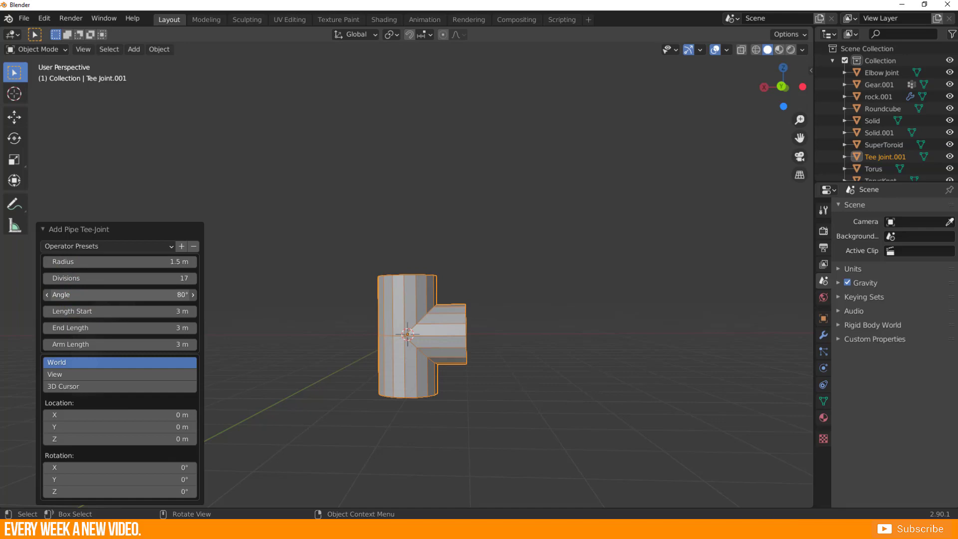
# Set the angle of the pipe T-joint to 79°.
pyautogui.moveTo(120, 294); pyautogui.dragTo(111, 294)
pyautogui.moveTo(306, 309); pyautogui.dragTo(289, 349, button='middle')
pyautogui.scroll(3, 289, 349)
pyautogui.moveTo(154, 295)
pyautogui.mouseDown()
pyautogui.moveTo(165, 295)
pyautogui.moveTo(137, 295)
pyautogui.mouseUp()
pyautogui.click(141, 295)
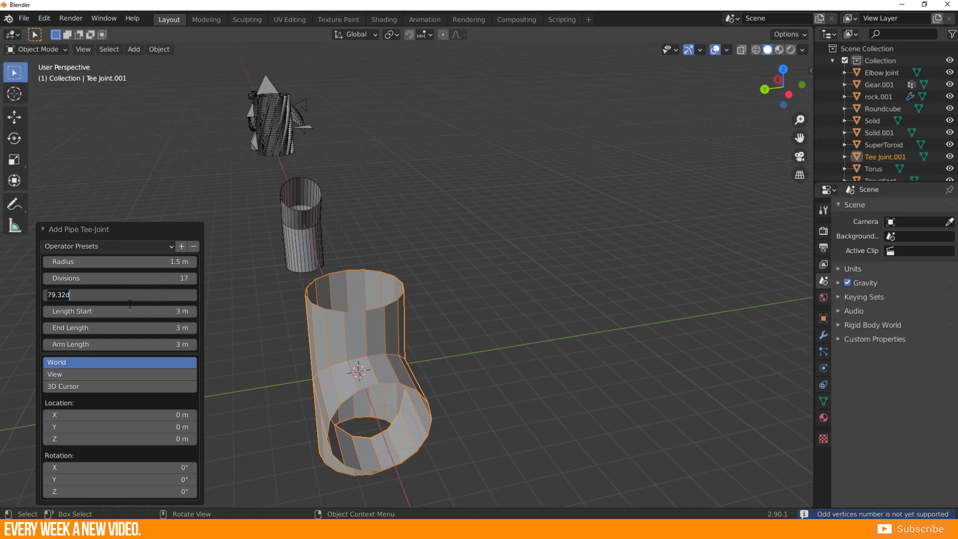
# Set the T-joint's start length to 4.5 m, end length to 4 m and arm length to 3.8 m.
pyautogui.click(67, 313)
pyautogui.moveTo(67, 312); pyautogui.dragTo(76, 309)
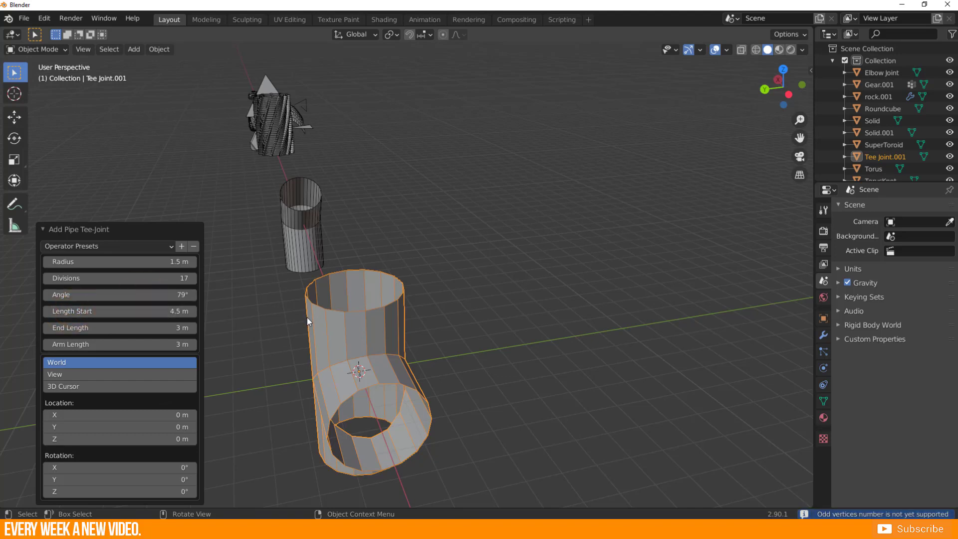
pyautogui.moveTo(306, 317); pyautogui.dragTo(441, 318, button='middle')
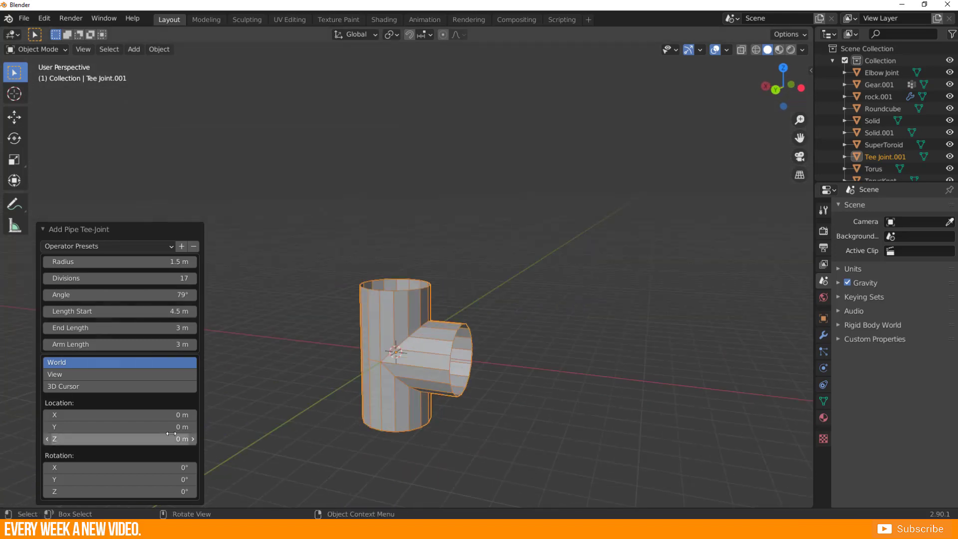
pyautogui.moveTo(100, 327); pyautogui.dragTo(130, 328)
pyautogui.moveTo(69, 347); pyautogui.dragTo(97, 348)
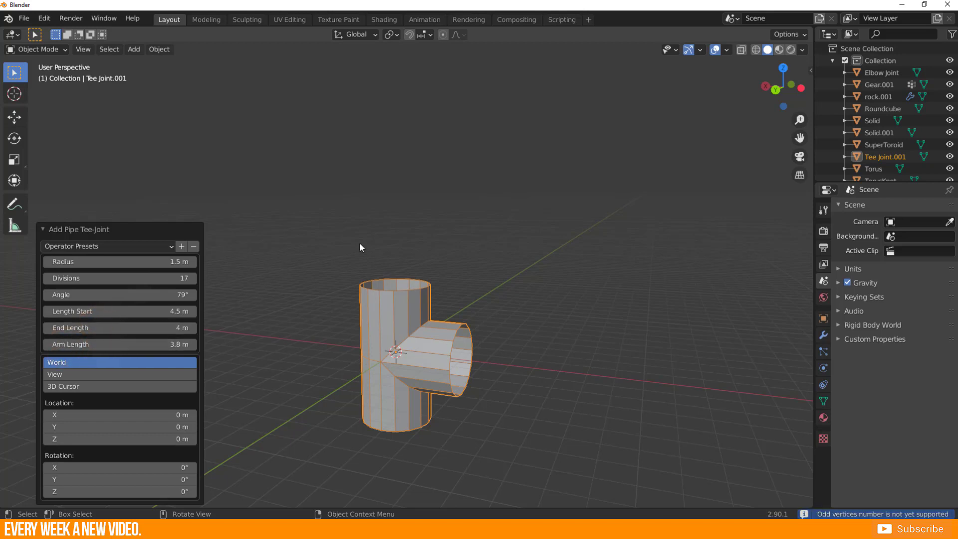
# Move the T-joint along X from the origin to beside the pipe elbow and deselect it.
pyautogui.moveTo(372, 321); pyautogui.dragTo(384, 320, button='middle')
pyautogui.press('g')
pyautogui.press('x')
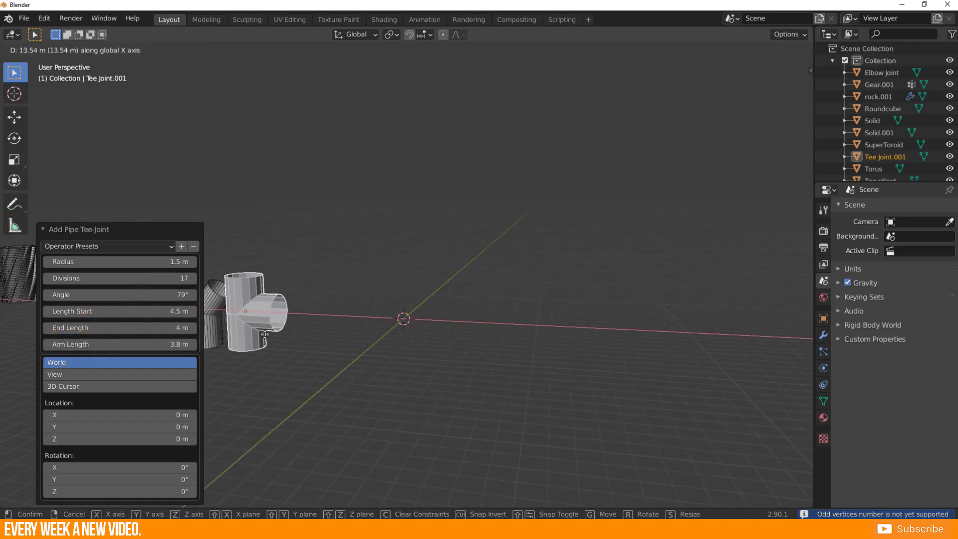
pyautogui.click(409, 310)
pyautogui.scroll(2, 389, 329)
pyautogui.click(353, 357)
# Add a Pipe Y-Joint with default settings and move it along X from the origin to beside the T-joint.
pyautogui.hotkey('shift', 'a')
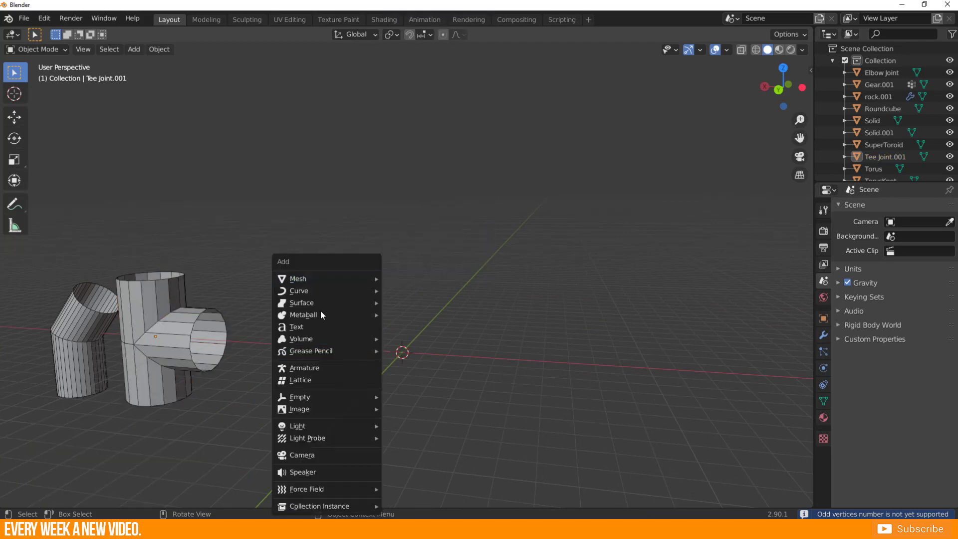
pyautogui.click(319, 280)
pyautogui.moveTo(419, 232)
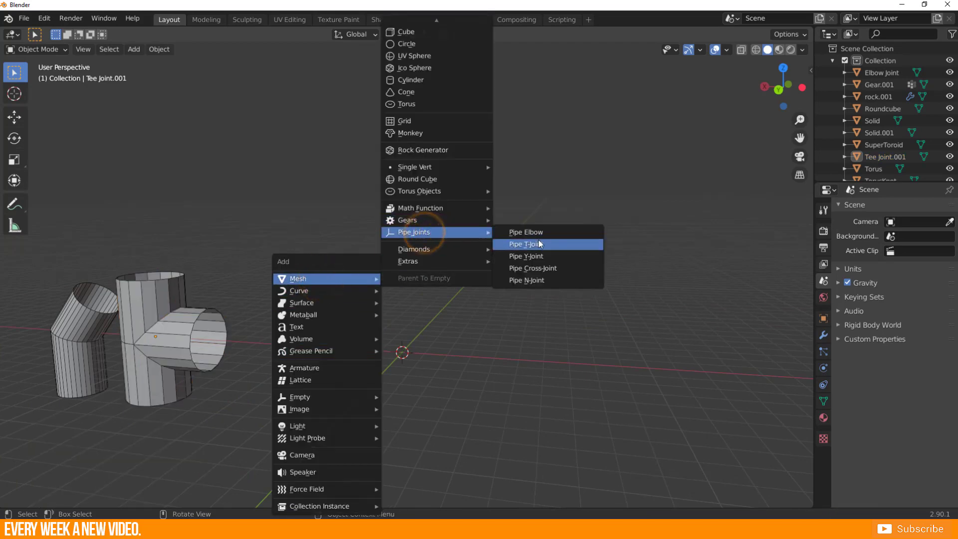
pyautogui.click(543, 259)
pyautogui.scroll(-2, 415, 360)
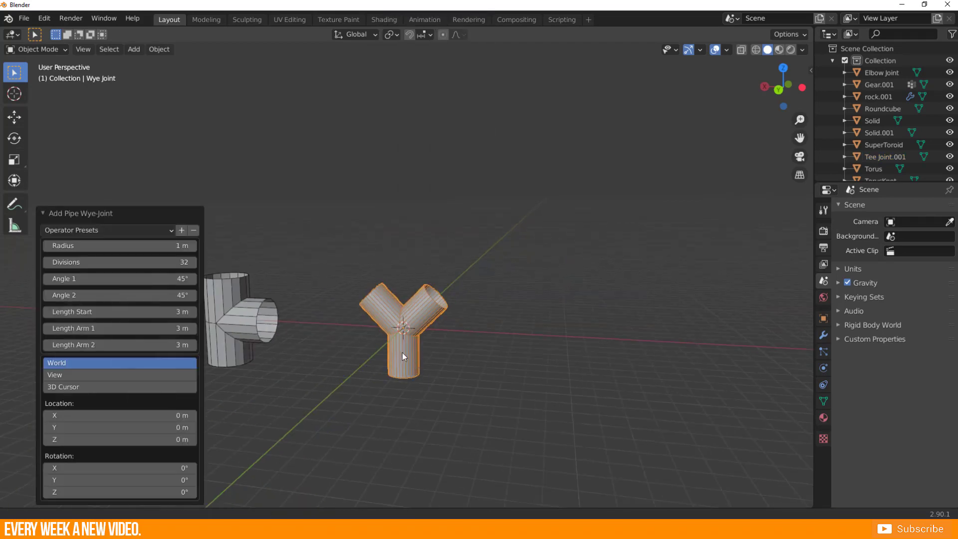
pyautogui.keyDown('shift'); pyautogui.moveTo(403, 353); pyautogui.dragTo(483, 356, button='middle'); pyautogui.keyUp('shift')
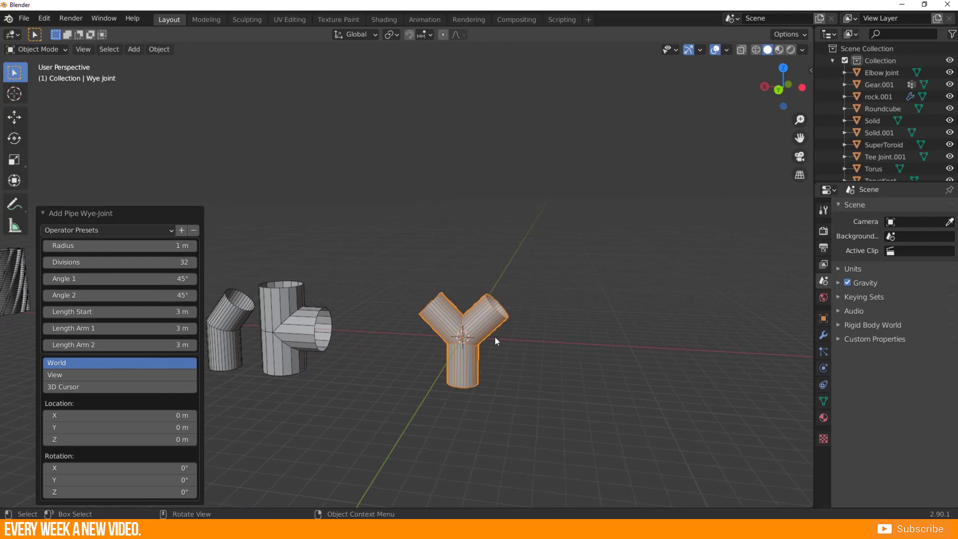
pyautogui.press('g')
pyautogui.press('x')
pyautogui.click(468, 352)
# Add a Pipe Cross-Joint with default settings and move it freely to just above the Y-joint.
pyautogui.hotkey('shift', 'a')
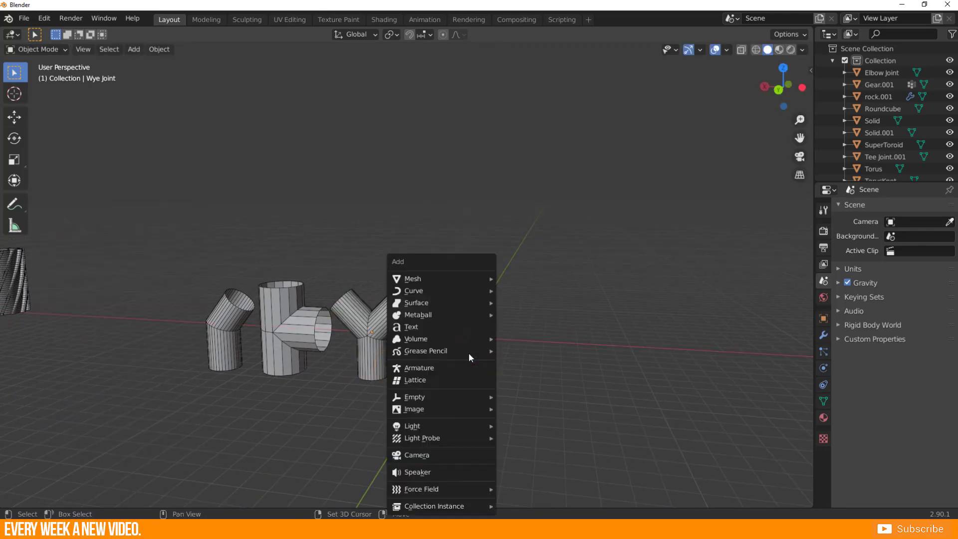
pyautogui.click(417, 278)
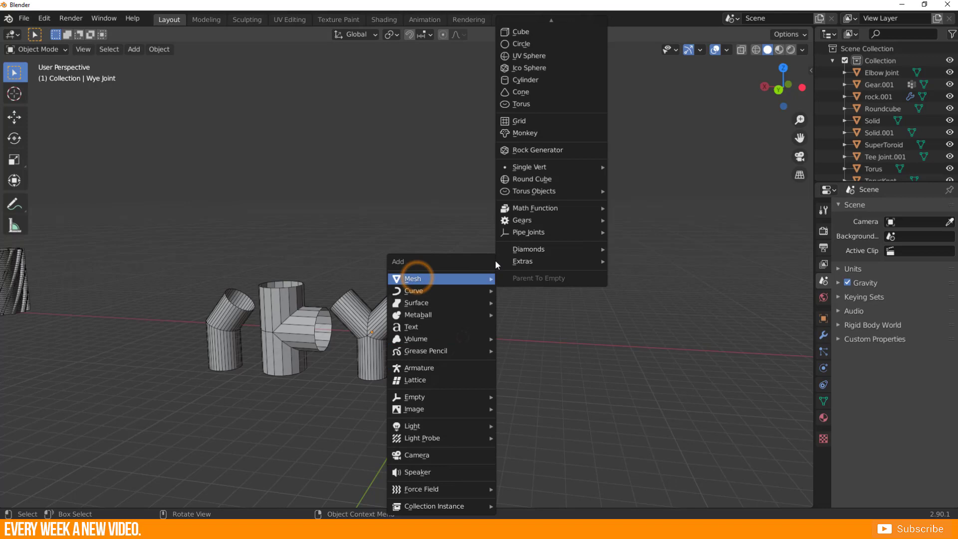
pyautogui.click(550, 233)
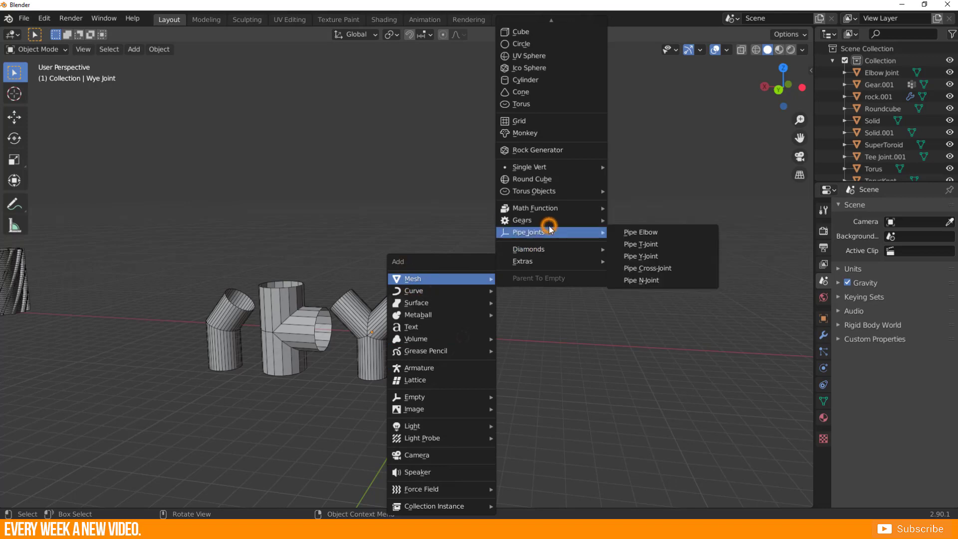
pyautogui.click(661, 271)
pyautogui.press('g')
pyautogui.click(376, 267)
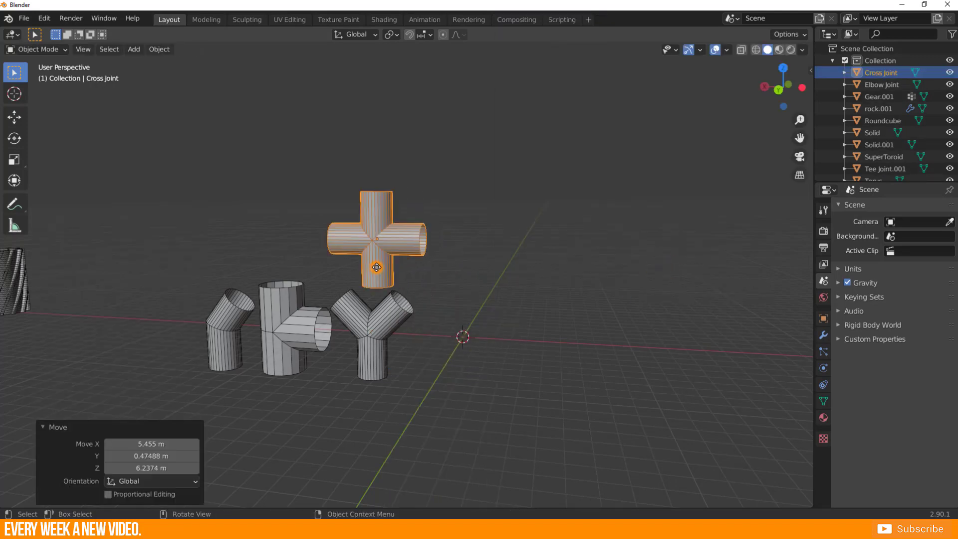
# Examine the cross joint's mesh in Edit Mode, checking the vertices where its arms meet.
pyautogui.moveTo(376, 266)
pyautogui.mouseDown(button='middle')
pyautogui.moveTo(396, 232)
pyautogui.moveTo(378, 277)
pyautogui.moveTo(370, 255)
pyautogui.mouseUp(button='middle')
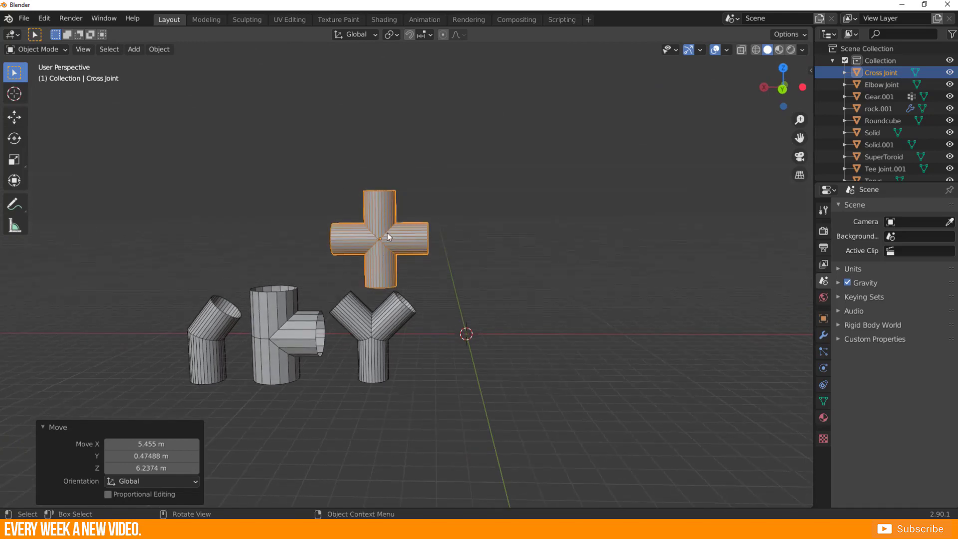
pyautogui.scroll(4, 375, 256)
pyautogui.press('Tab')
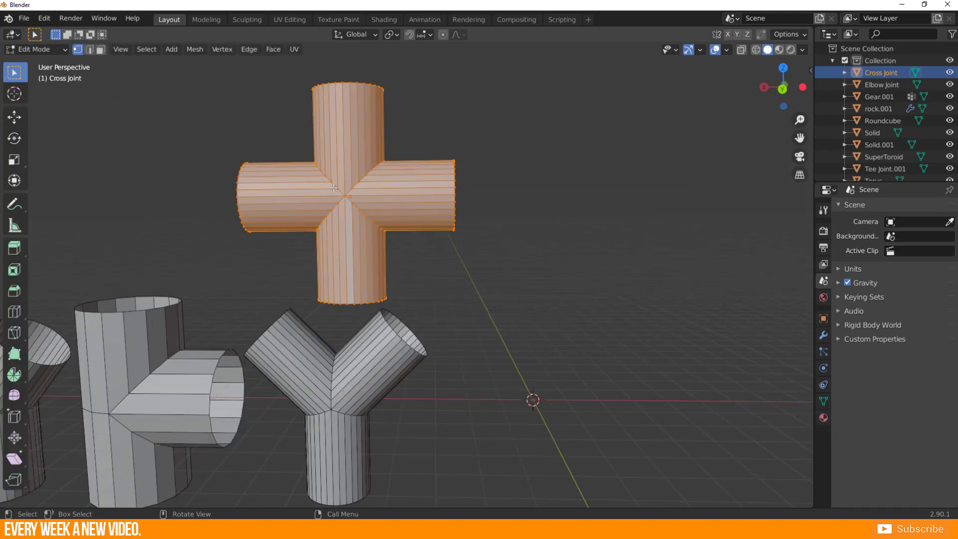
pyautogui.click(339, 188)
pyautogui.press('g')
pyautogui.rightClick(345, 197)
pyautogui.scroll(-4, 345, 199)
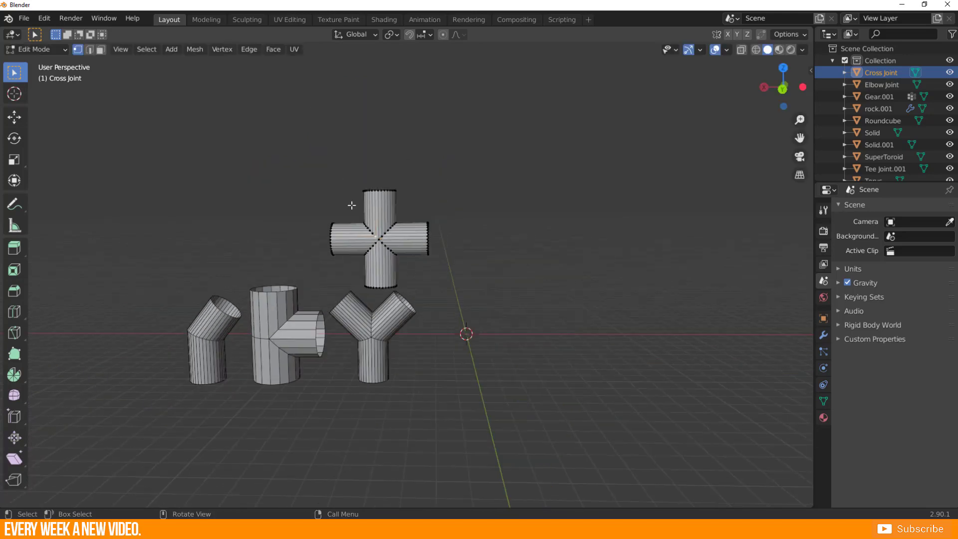
pyautogui.press('Tab')
# Move the cross joint about 7 m along X so it sits above the T-joint, and deselect it.
pyautogui.press('g')
pyautogui.press('x')
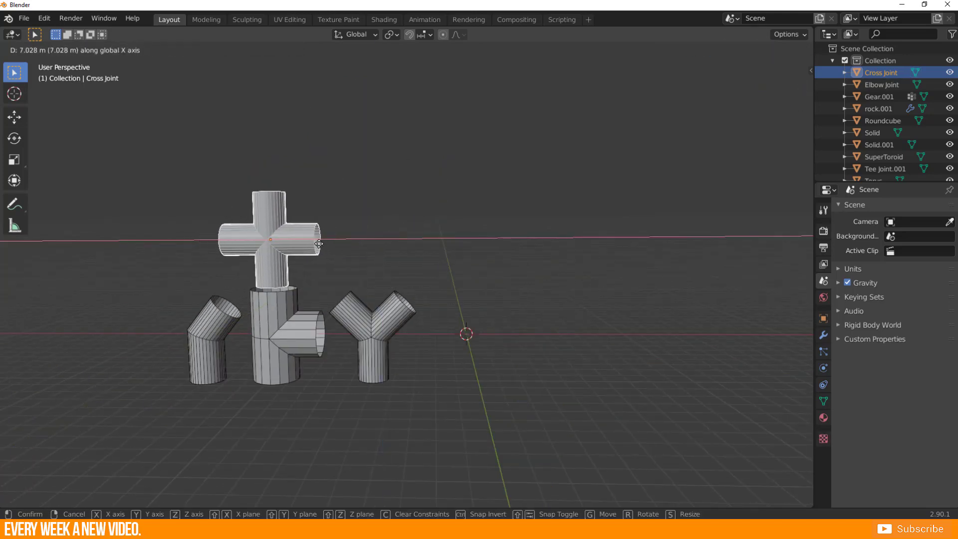
pyautogui.click(320, 243)
pyautogui.keyDown('shift'); pyautogui.moveTo(456, 355); pyautogui.dragTo(424, 341, button='middle'); pyautogui.keyUp('shift')
pyautogui.click(397, 337)
pyautogui.hotkey('shift', 'a')
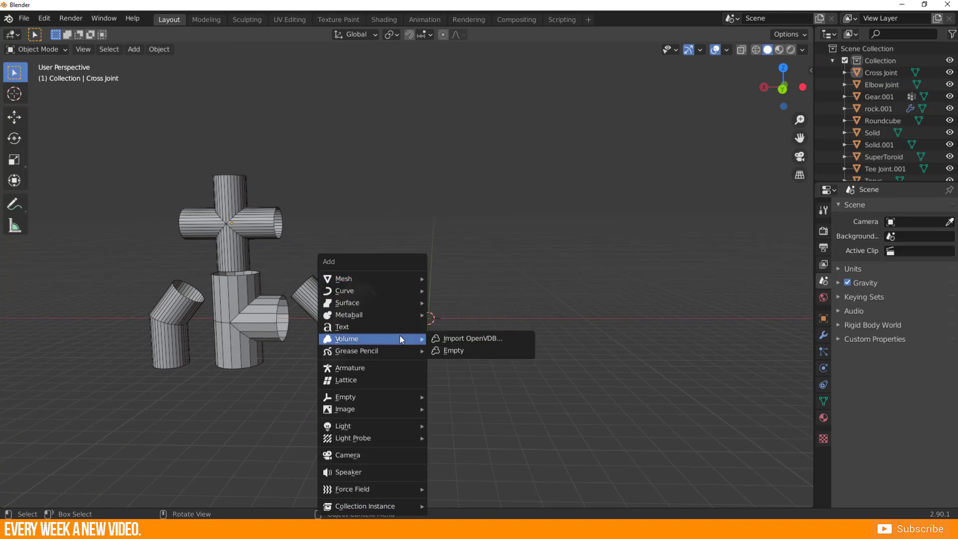
pyautogui.press('Escape')
pyautogui.press('Delete')
# Add a Pipe N-Joint with default settings at the origin.
pyautogui.hotkey('shift', 'a')
pyautogui.moveTo(499, 449)
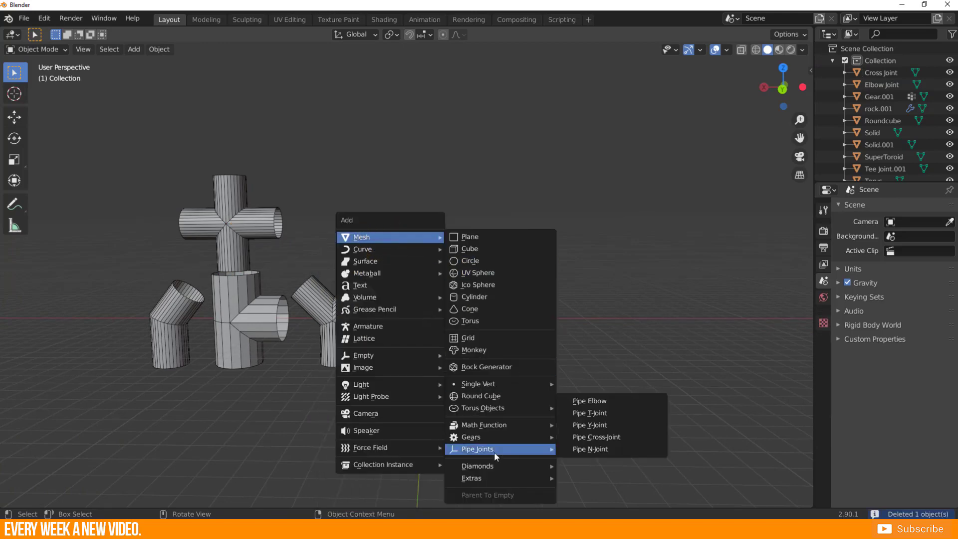
pyautogui.click(597, 448)
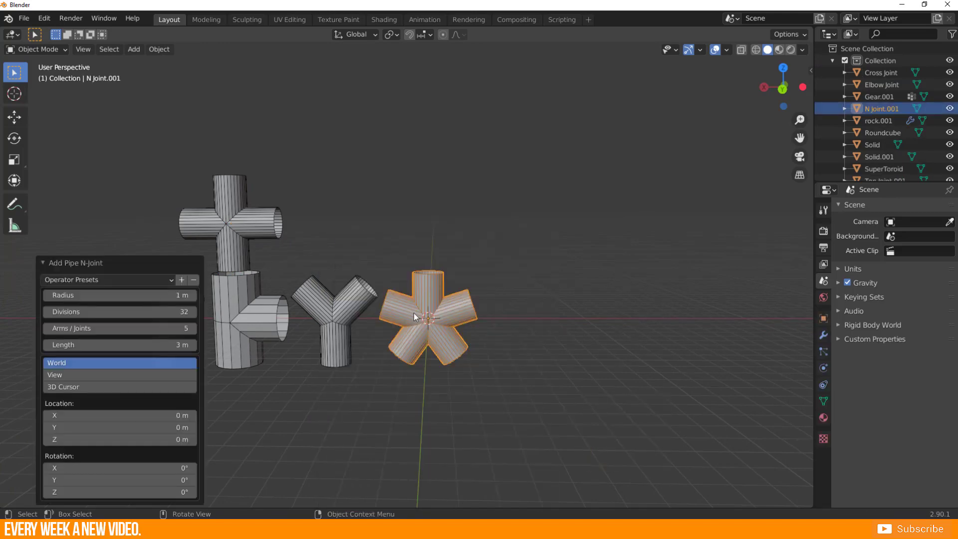
# Raise the N-joint's number of arms step by step to 8, and reduce it again.
pyautogui.click(193, 328)
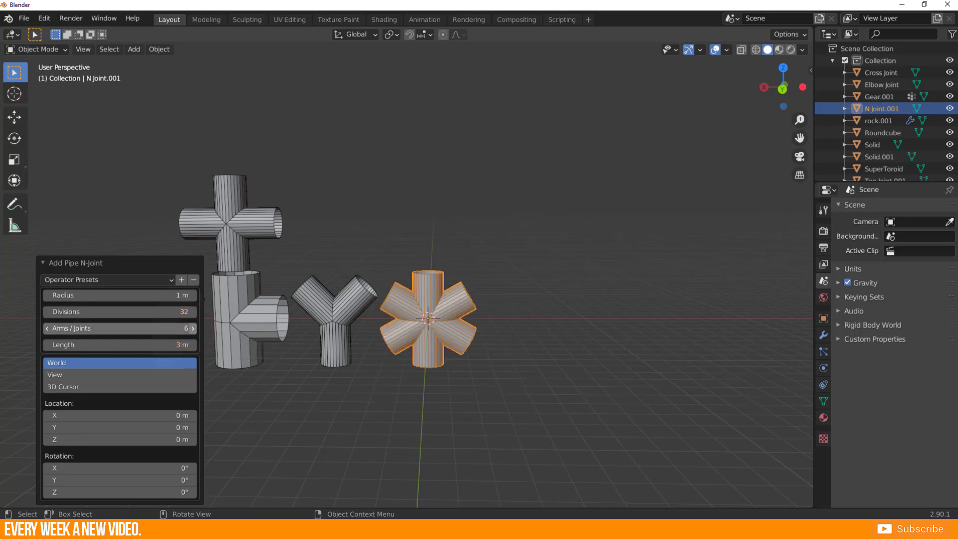
pyautogui.click(193, 328)
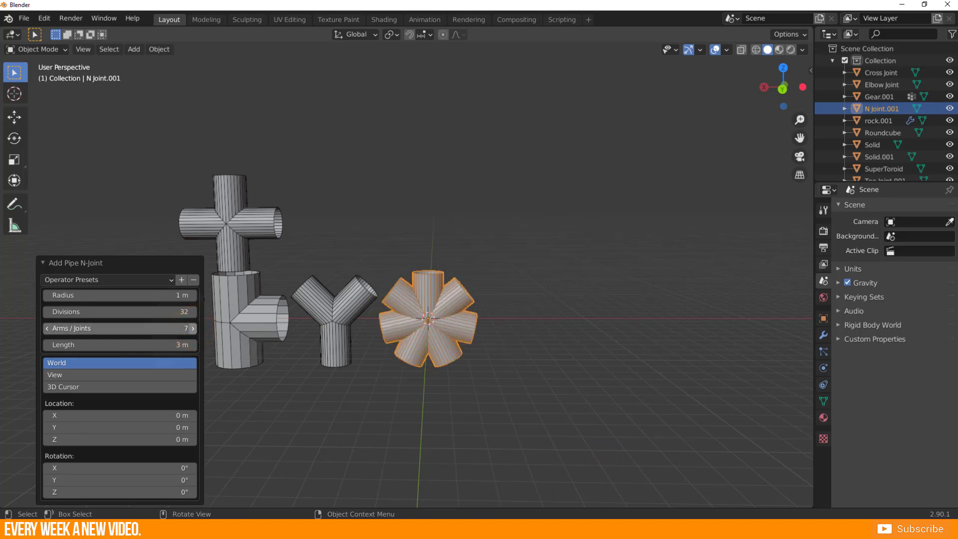
pyautogui.click(193, 328)
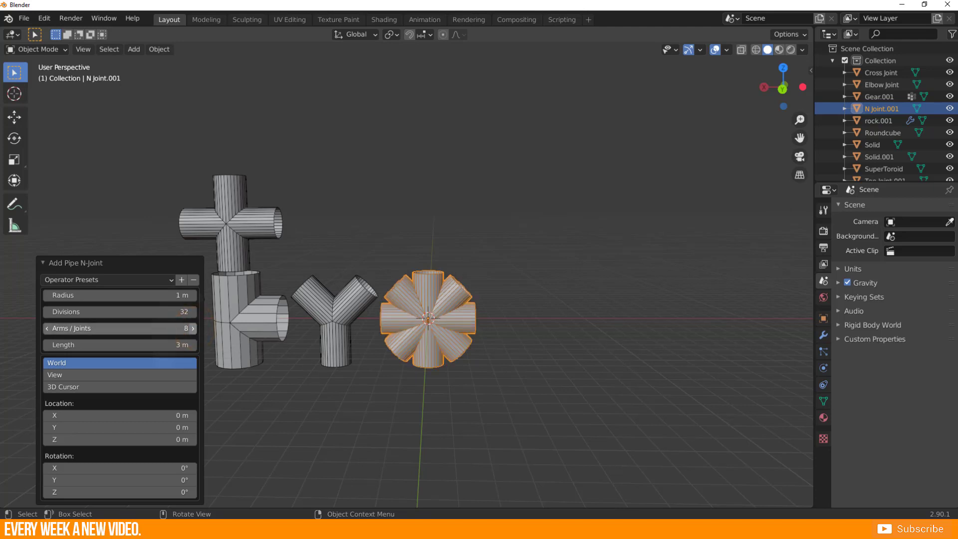
pyautogui.click(47, 327)
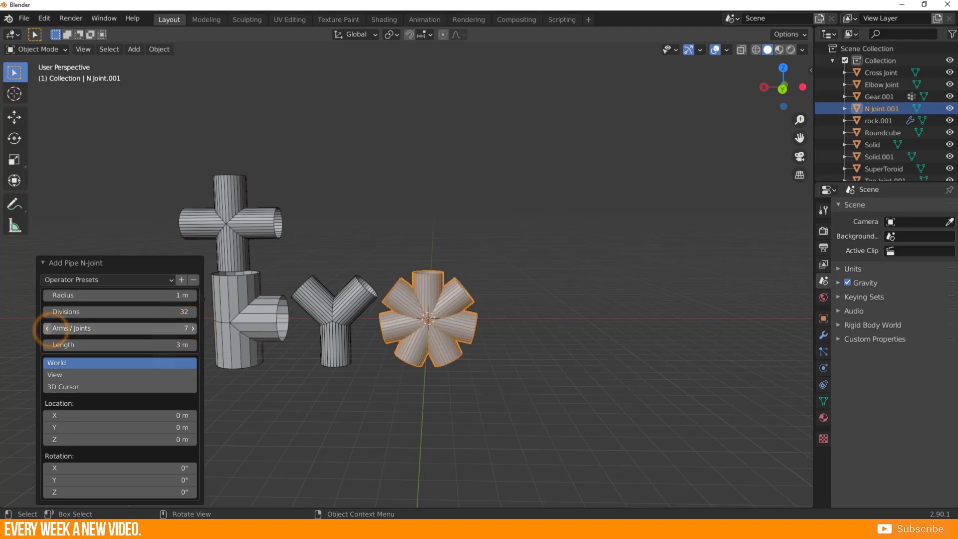
pyautogui.click(47, 327)
pyautogui.click(48, 328)
# Set the N-joint's divisions to 13, radius to 3.8 m and number of arms to 8.
pyautogui.click(86, 313)
pyautogui.moveTo(94, 312); pyautogui.dragTo(145, 295)
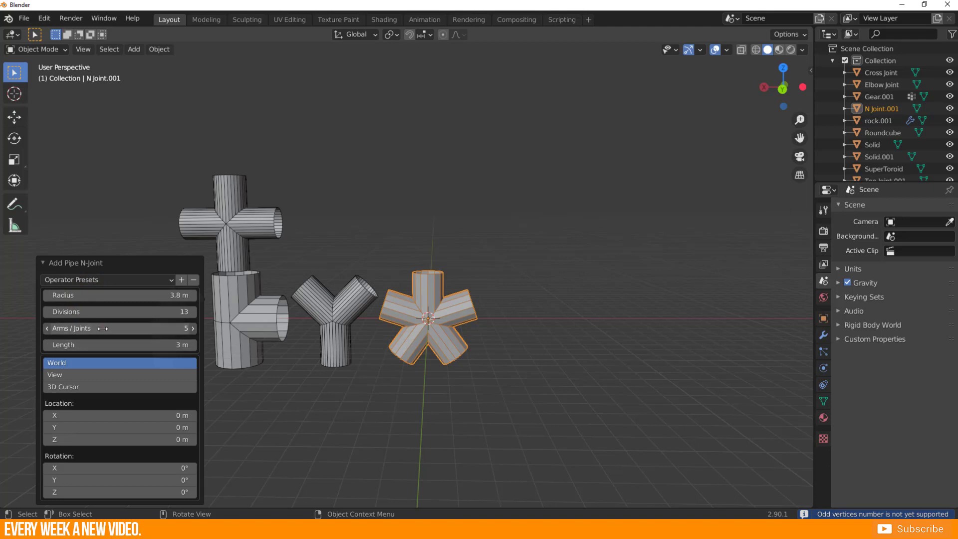
pyautogui.moveTo(104, 328); pyautogui.dragTo(138, 328)
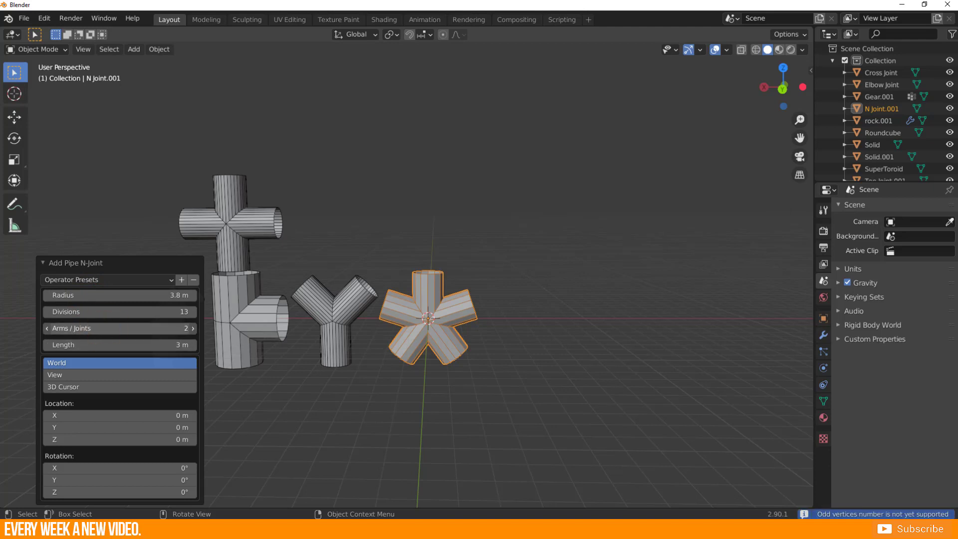
pyautogui.click(149, 328)
pyautogui.write('2')
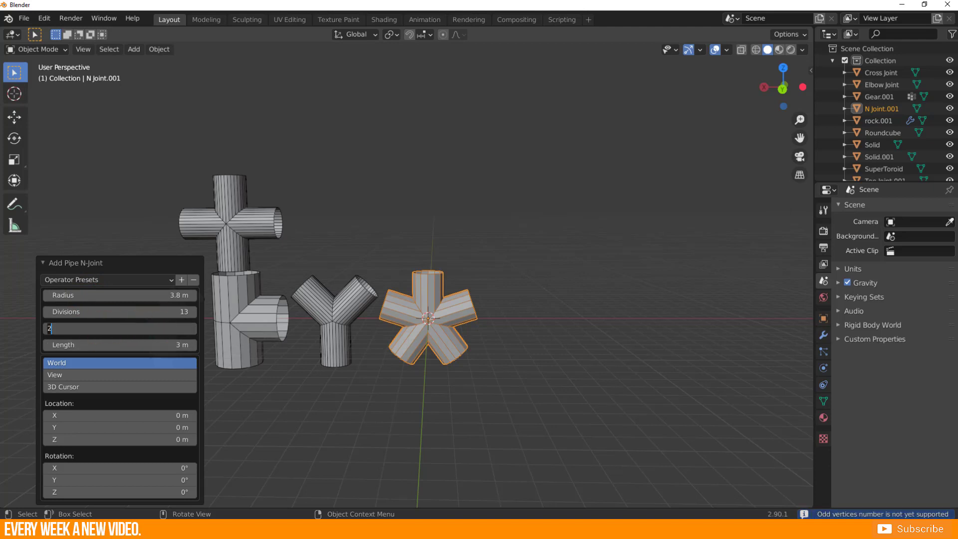
pyautogui.write('8')
pyautogui.press('Return')
# Set the N-joint's radius to 1 m, divisions to 9 and number of arms to 10.
pyautogui.moveTo(382, 352); pyautogui.dragTo(418, 328, button='middle')
pyautogui.scroll(3, 429, 347)
pyautogui.scroll(-3, 418, 327)
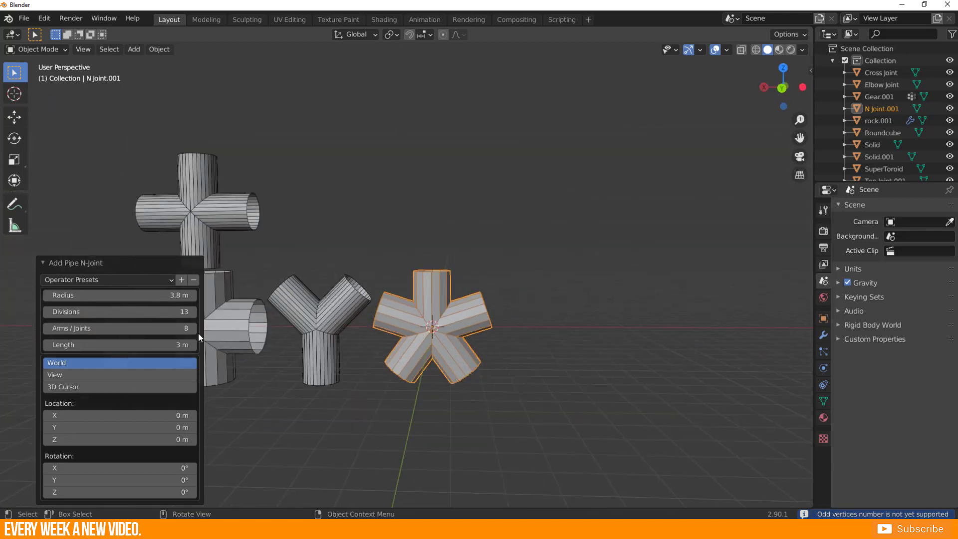
pyautogui.click(47, 313)
pyautogui.click(47, 313)
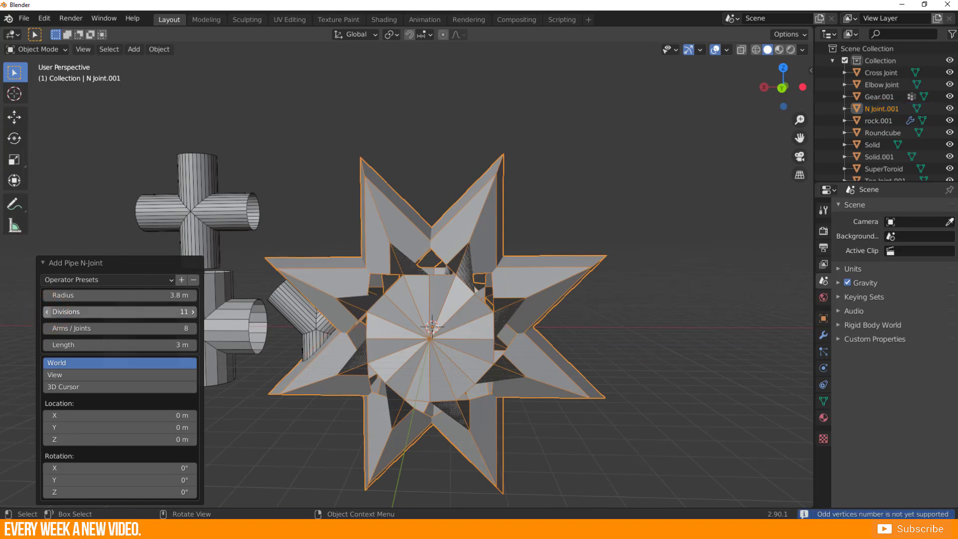
pyautogui.click(195, 312)
pyautogui.click(196, 312)
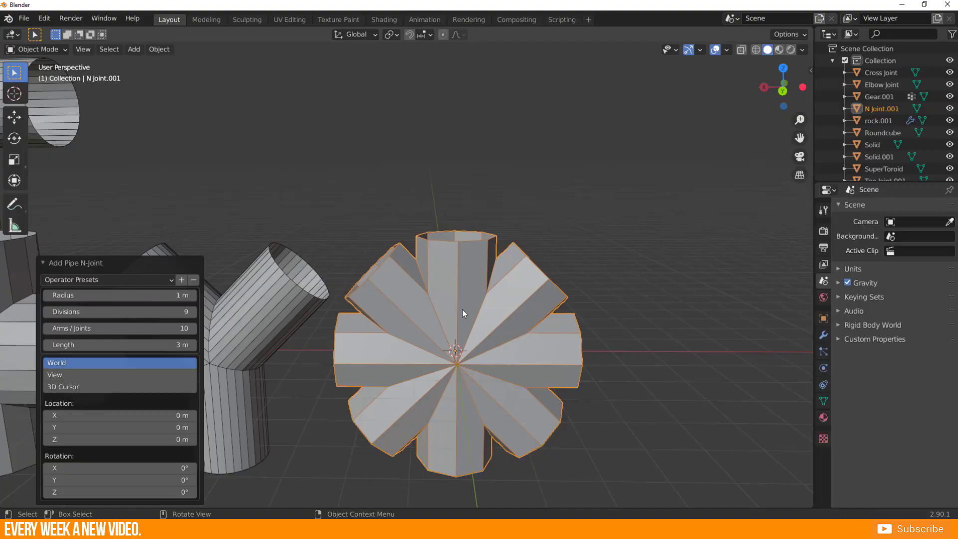
pyautogui.scroll(-6, 462, 309)
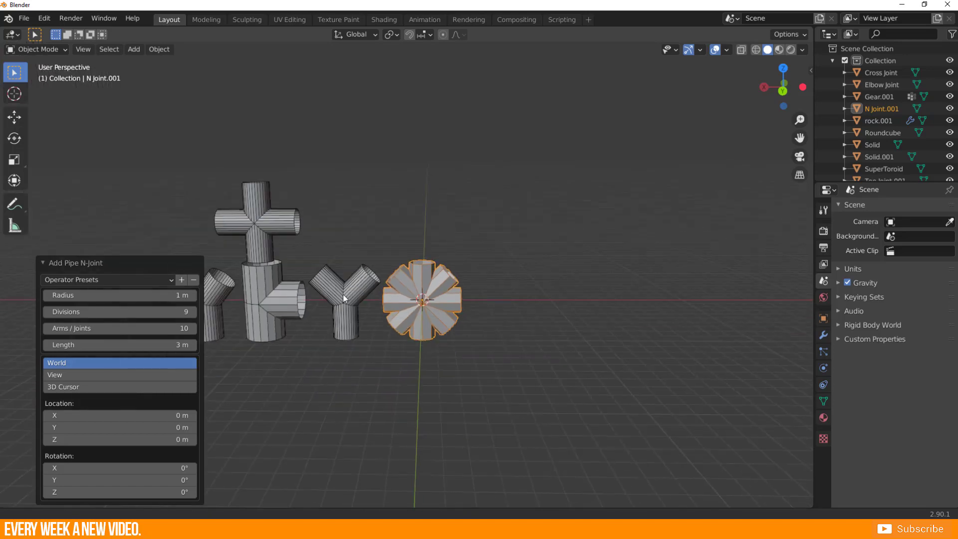
pyautogui.keyDown('shift'); pyautogui.moveTo(343, 294); pyautogui.dragTo(414, 303, button='middle'); pyautogui.keyUp('shift')
pyautogui.scroll(4, 414, 303)
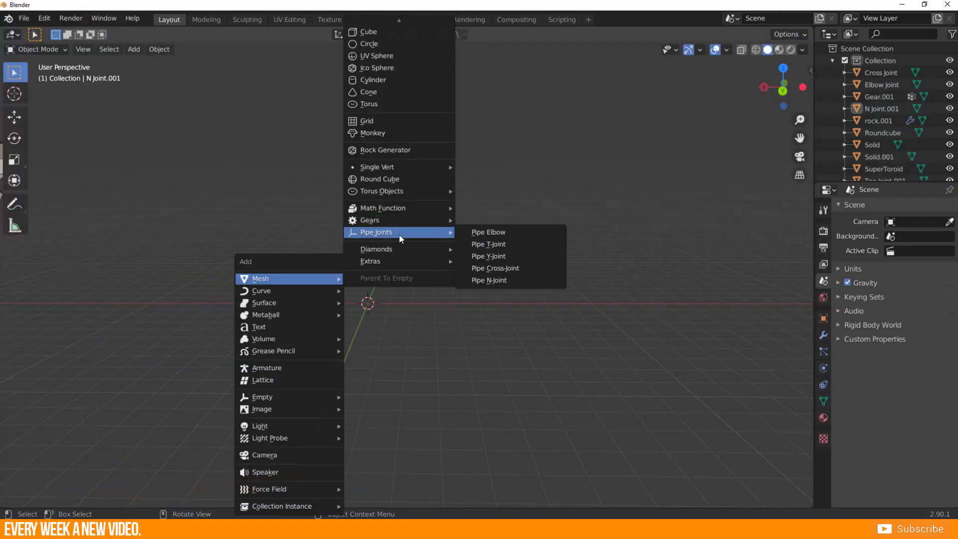
# Add a Brilliant Diamond with default settings at the origin.
pyautogui.moveTo(392, 251)
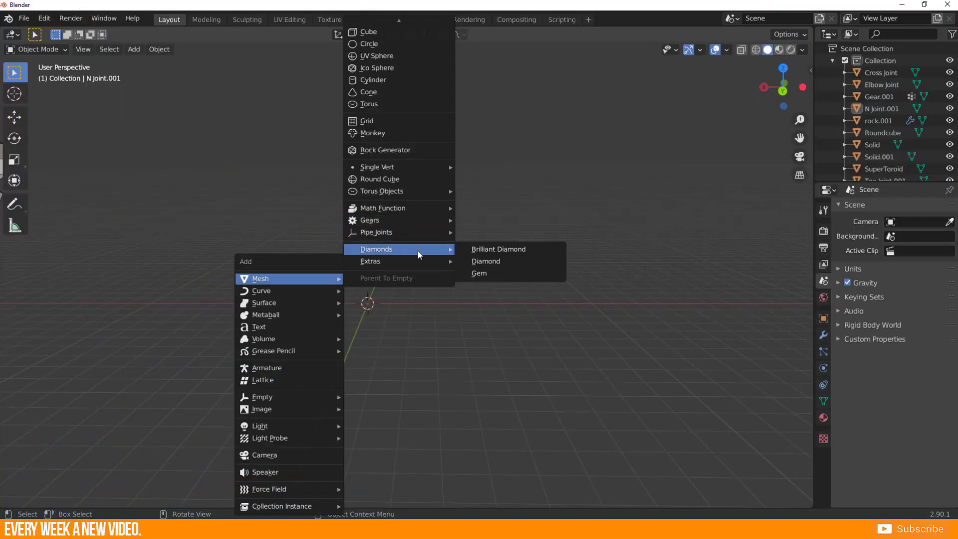
pyautogui.click(501, 249)
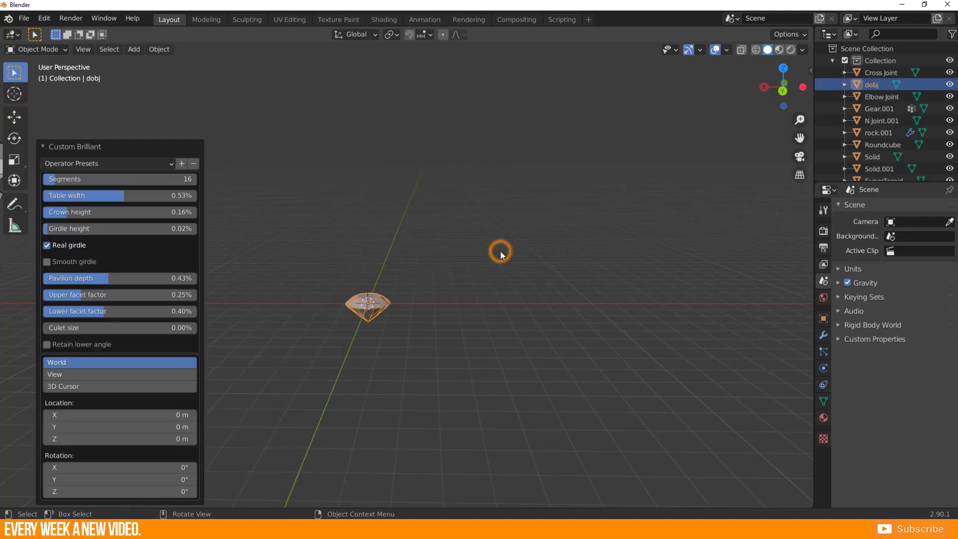
pyautogui.moveTo(381, 333); pyautogui.dragTo(348, 285, button='middle')
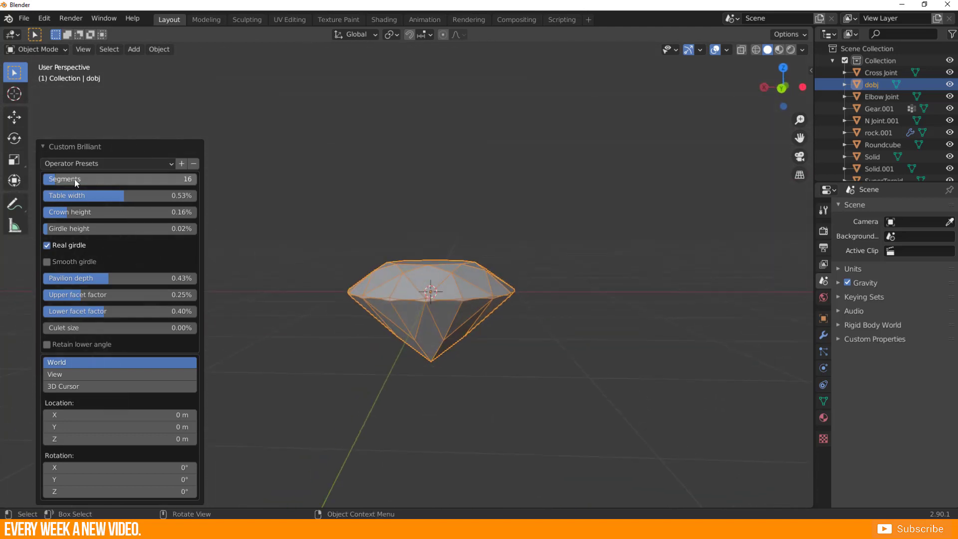
# Set the brilliant to 31 segments, table width 0.66%, crown 0.12%, girdle 0.04% with Real girdle off, pavilion 0.75%, upper facet 0.39% and lower facet 0.56%.
pyautogui.moveTo(73, 179); pyautogui.dragTo(119, 178)
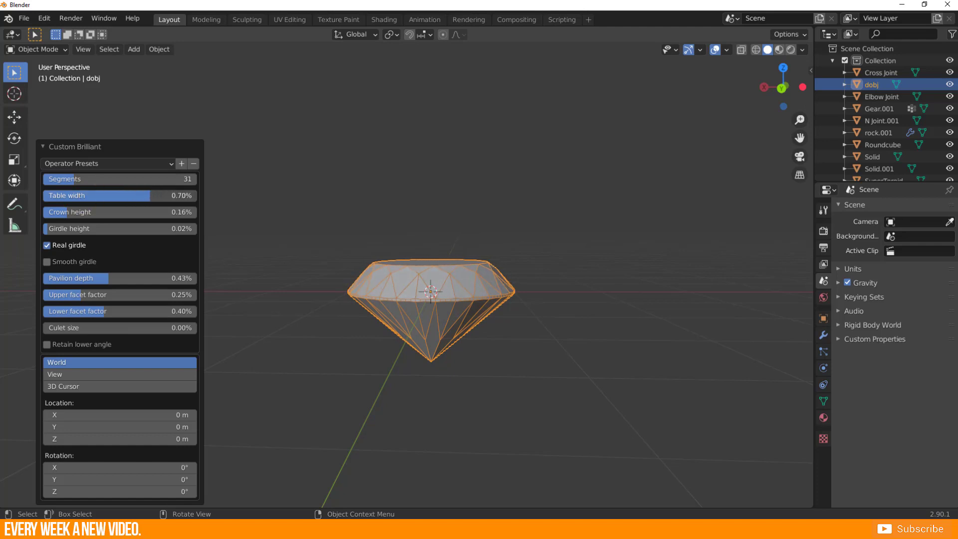
pyautogui.moveTo(94, 212); pyautogui.dragTo(68, 226)
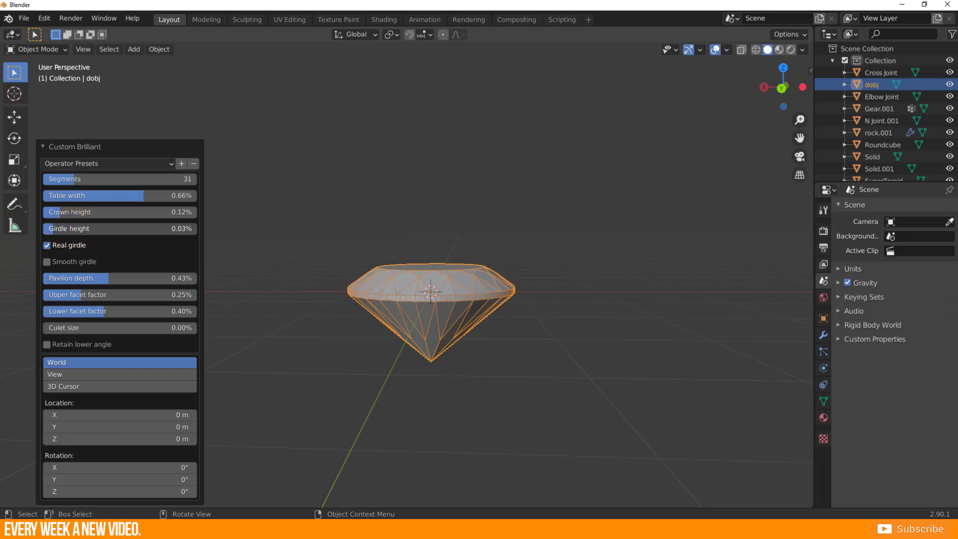
pyautogui.moveTo(61, 279); pyautogui.dragTo(111, 279)
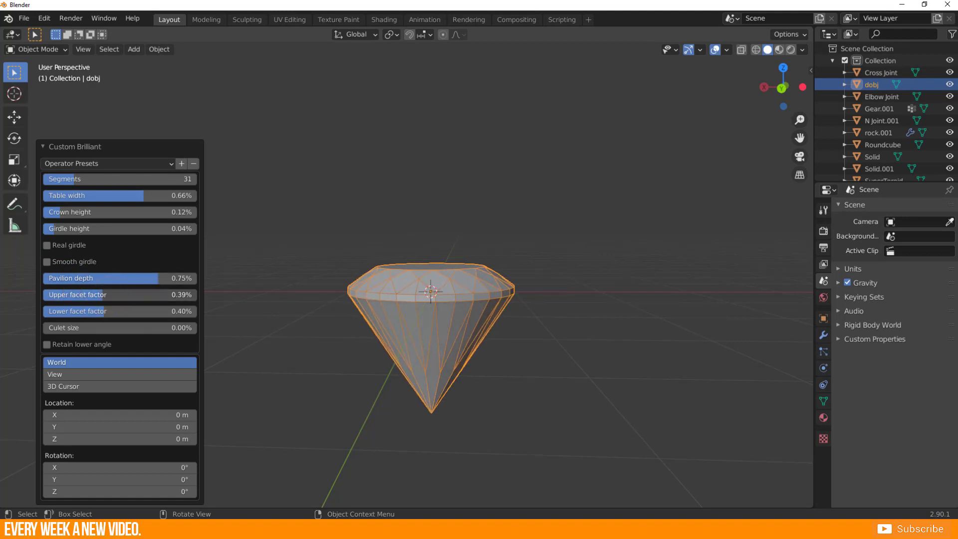
pyautogui.moveTo(80, 311); pyautogui.dragTo(123, 311)
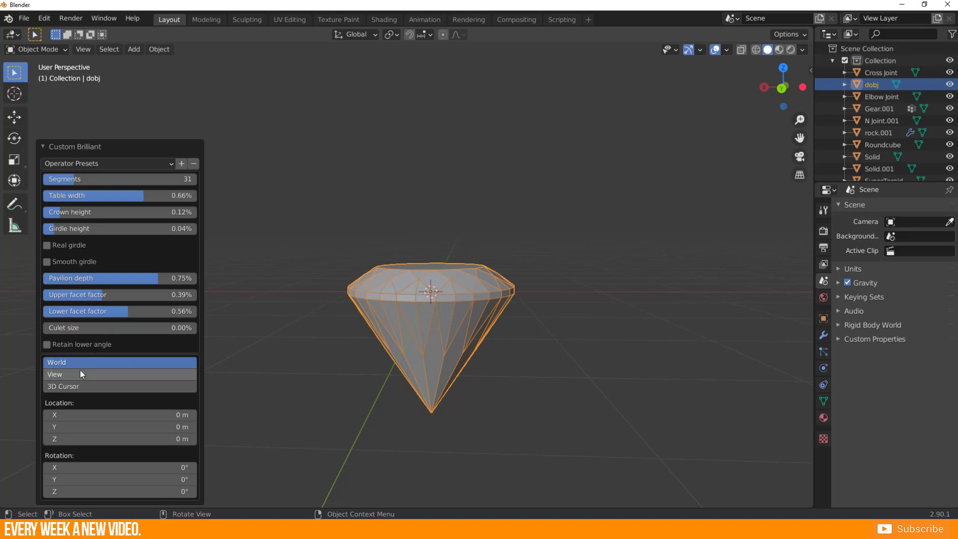
# Move the brilliant diamond about 4.1 m along the global X axis and deselect it.
pyautogui.moveTo(394, 316)
pyautogui.mouseDown(button='middle')
pyautogui.moveTo(348, 373)
pyautogui.moveTo(447, 319)
pyautogui.moveTo(387, 325)
pyautogui.moveTo(384, 315)
pyautogui.moveTo(413, 317)
pyautogui.mouseUp(button='middle')
pyautogui.press('g')
pyautogui.press('x')
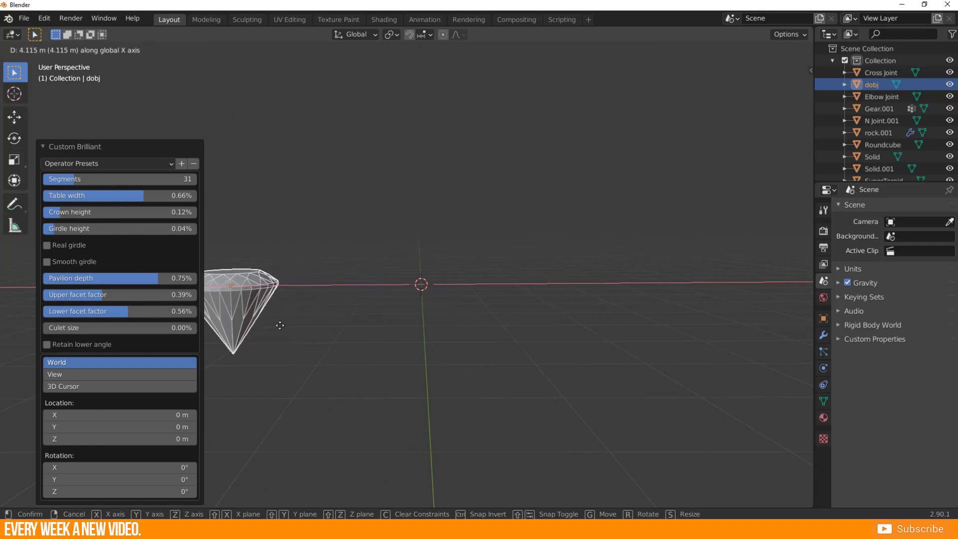
pyautogui.click(279, 325)
pyautogui.click(367, 303)
# Add a Diamond mesh from the diamond primitives at the origin.
pyautogui.hotkey('shift', 'a')
pyautogui.click(353, 276)
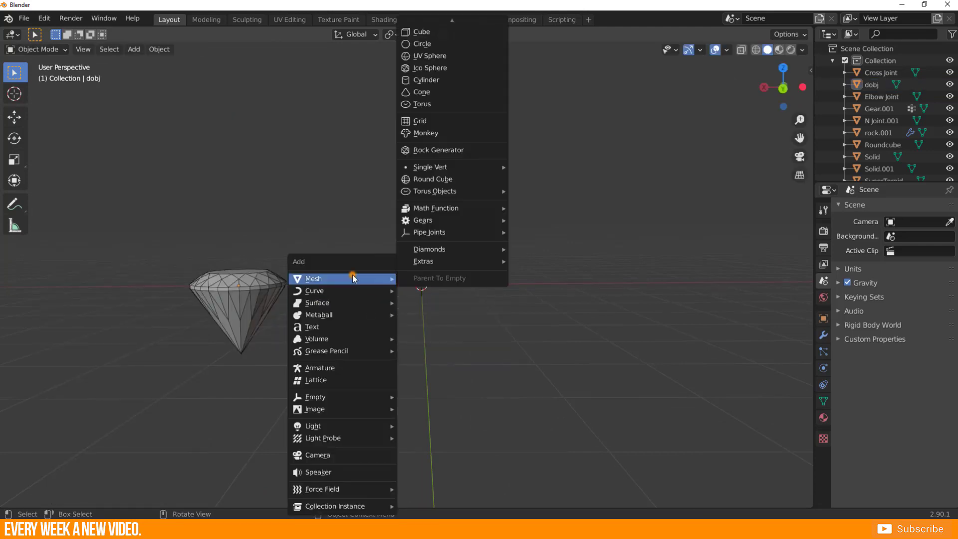
pyautogui.moveTo(488, 250)
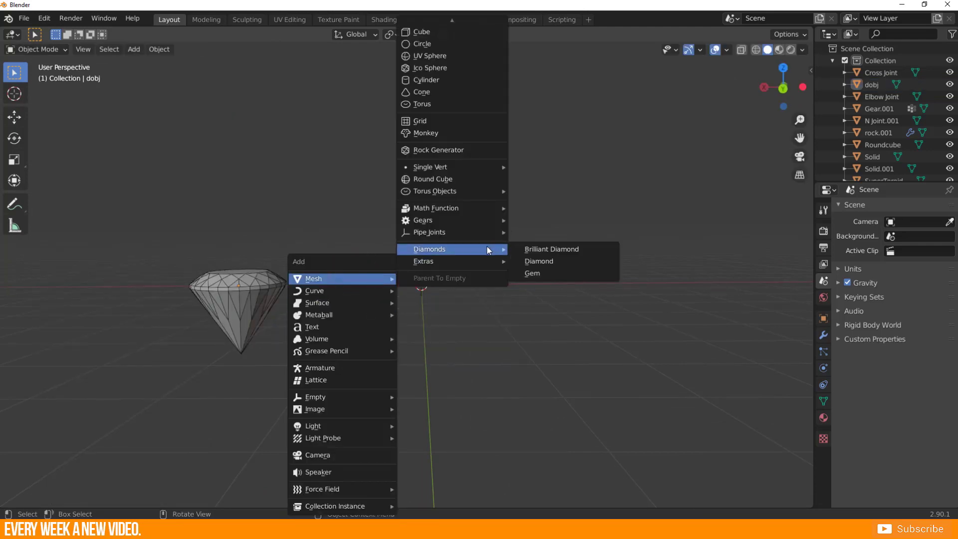
pyautogui.click(556, 262)
# Set the new diamond's segments to 27, table radius to 0.66, crown height to 0.23 and pavilion height to 1.49.
pyautogui.moveTo(449, 344); pyautogui.dragTo(462, 380, button='middle')
pyautogui.moveTo(385, 310); pyautogui.dragTo(447, 315, button='middle')
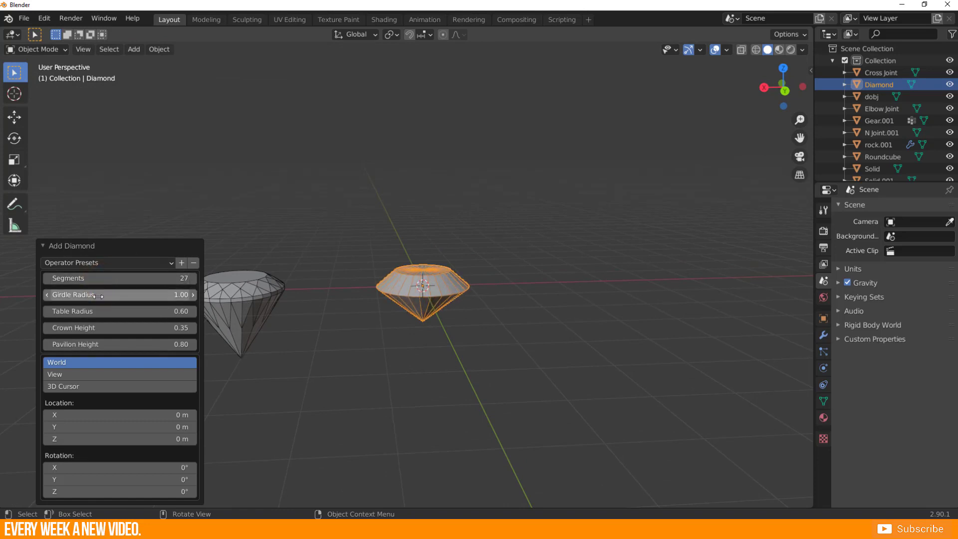
pyautogui.moveTo(98, 296); pyautogui.dragTo(92, 328)
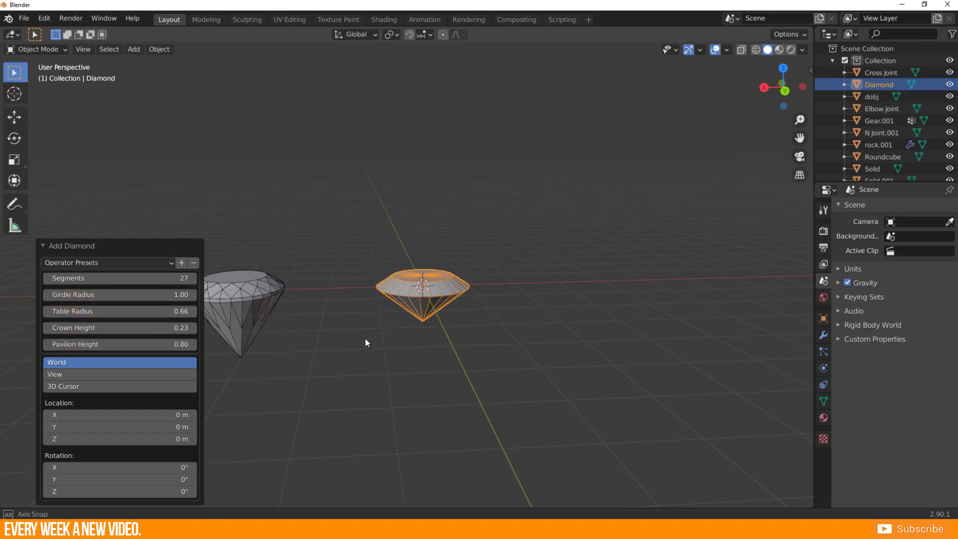
pyautogui.moveTo(364, 338); pyautogui.dragTo(266, 295, button='middle')
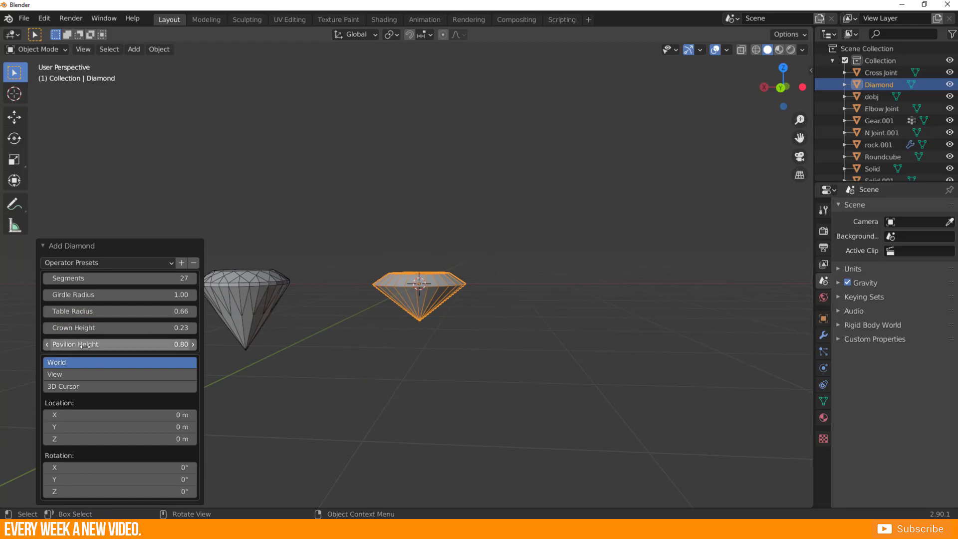
pyautogui.moveTo(85, 345); pyautogui.dragTo(114, 345)
# Move the second diamond about 1.8 m along the global X axis, beside the brilliant, and deselect it.
pyautogui.press('g')
pyautogui.press('x')
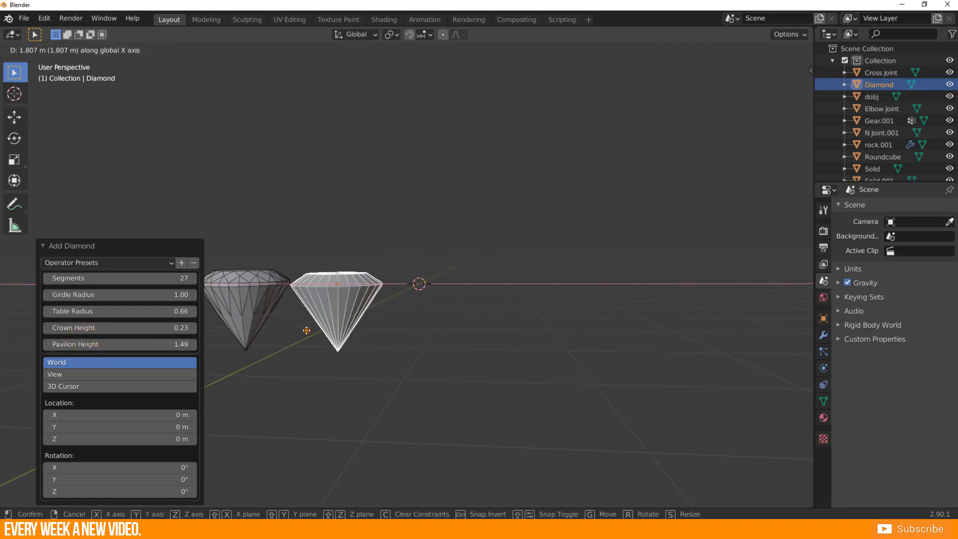
pyautogui.click(306, 330)
pyautogui.moveTo(329, 337); pyautogui.dragTo(505, 325, button='middle')
pyautogui.click(468, 339)
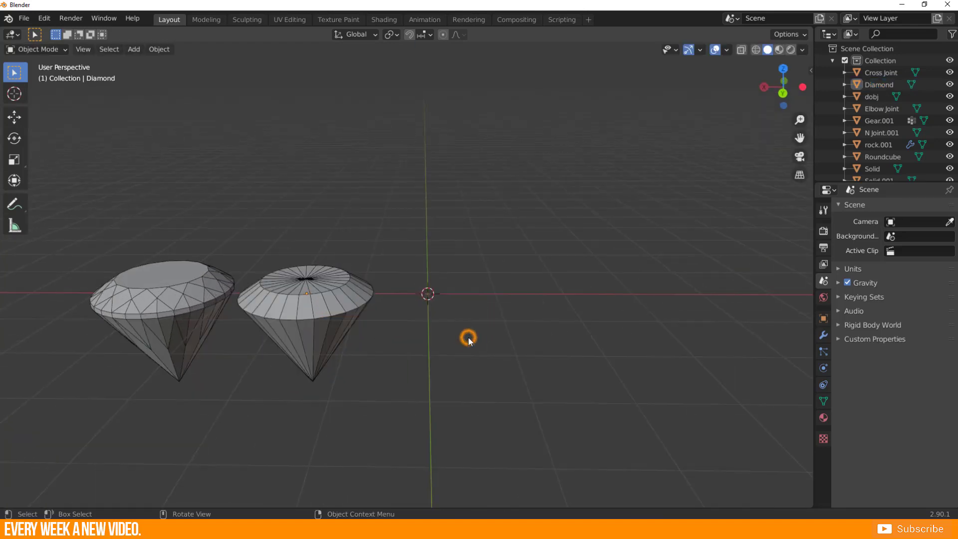
# Add a Gem mesh from the diamond primitives at the origin.
pyautogui.hotkey('shift', 'a')
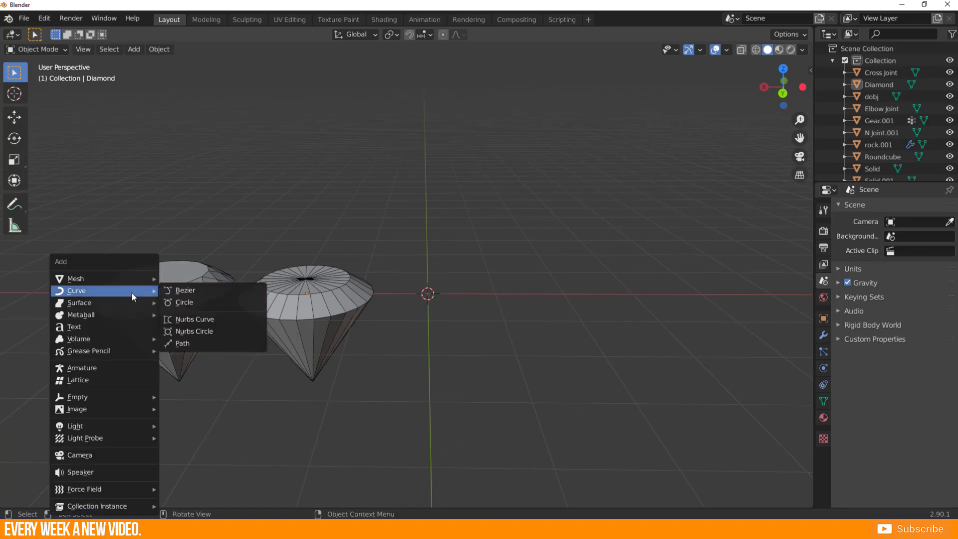
pyautogui.moveTo(130, 280)
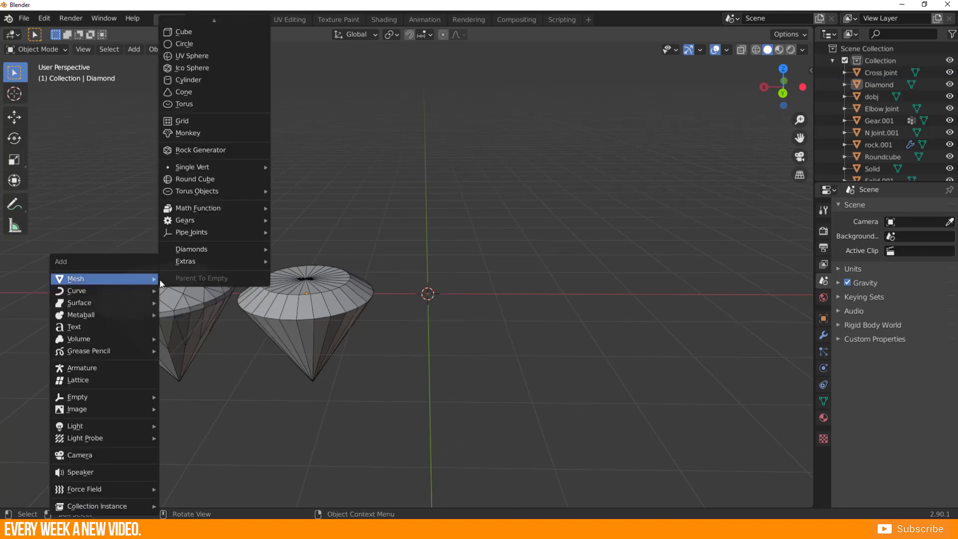
pyautogui.moveTo(199, 249)
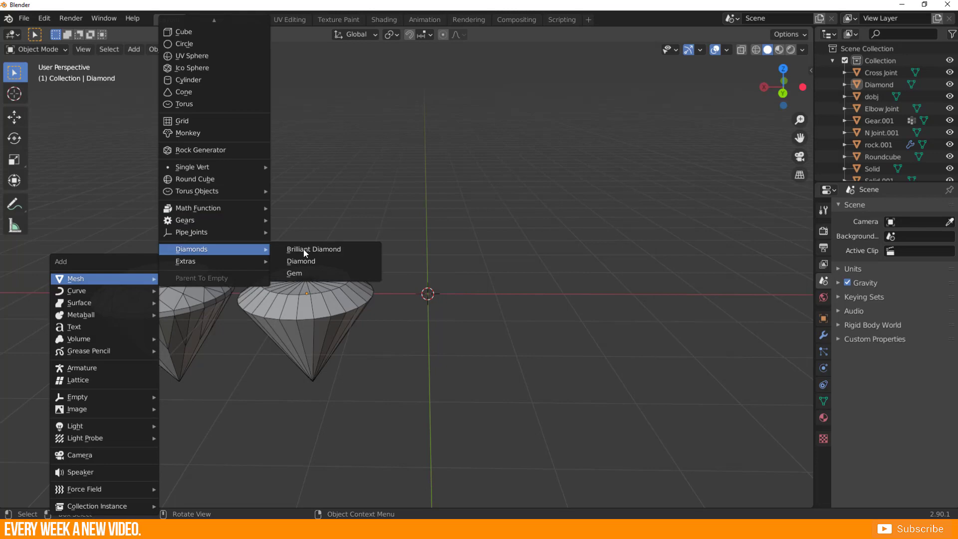
pyautogui.click(330, 273)
# Set the gem's segments to 18, radius to 1.06, table radius to 0.63, table height to 0.38 and pavilion height to 1.46.
pyautogui.moveTo(529, 342); pyautogui.dragTo(467, 280, button='middle')
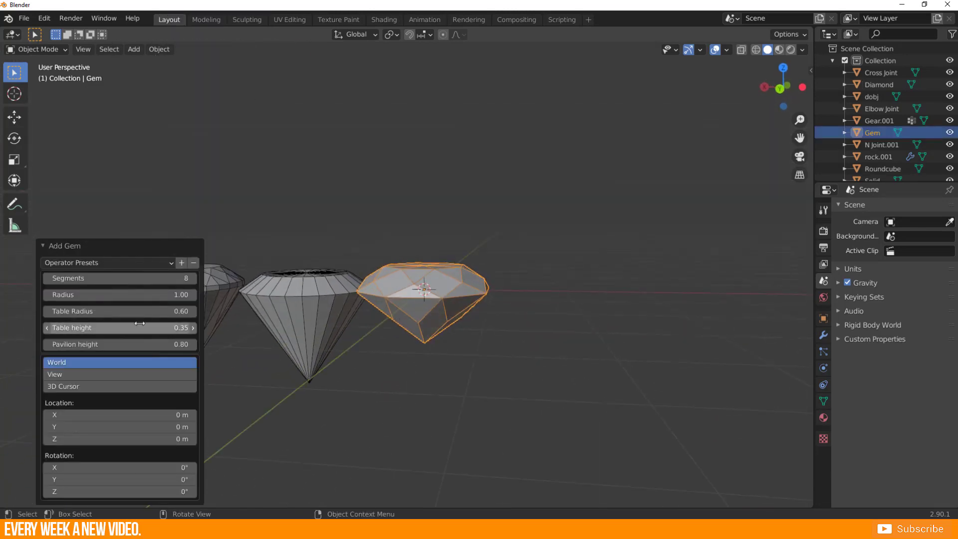
pyautogui.moveTo(120, 278); pyautogui.dragTo(149, 278)
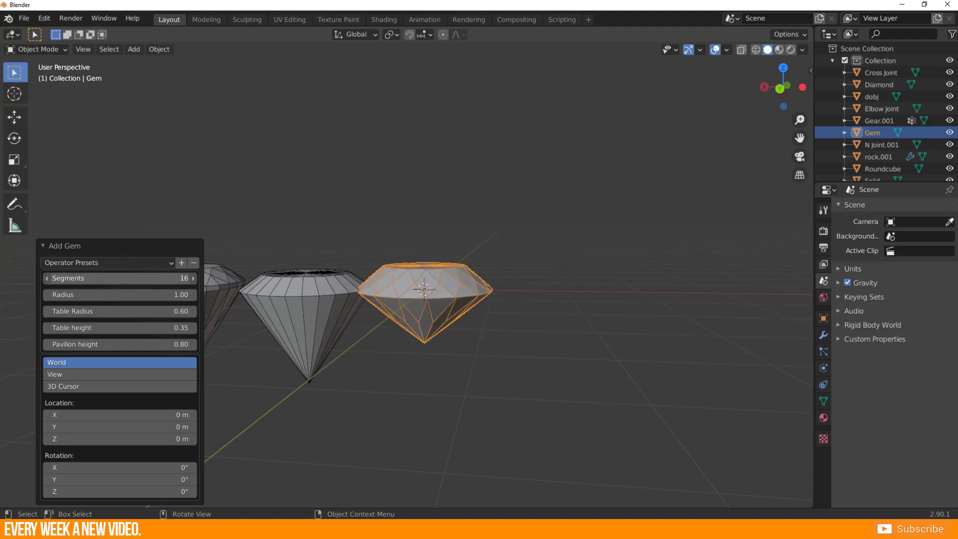
pyautogui.moveTo(88, 294); pyautogui.dragTo(93, 344)
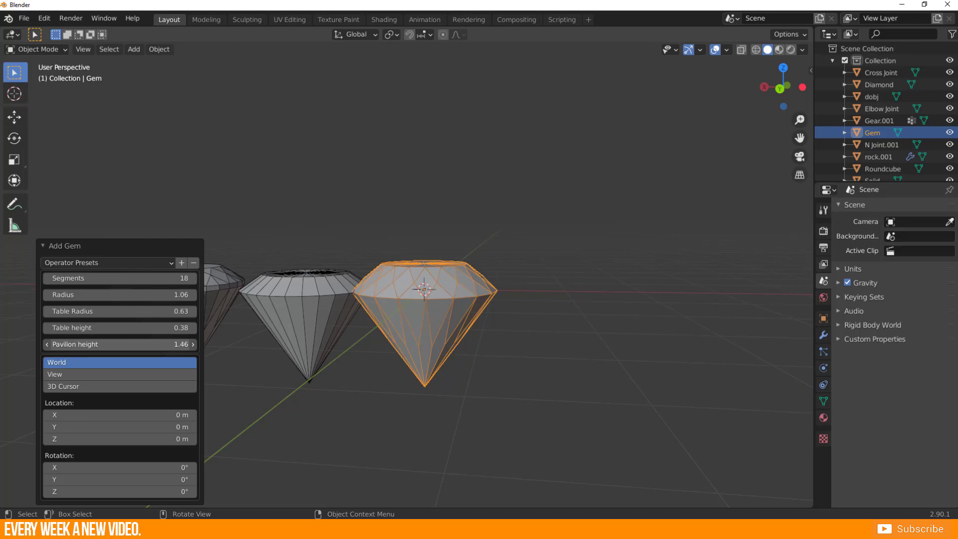
pyautogui.moveTo(357, 317); pyautogui.dragTo(281, 295, button='middle')
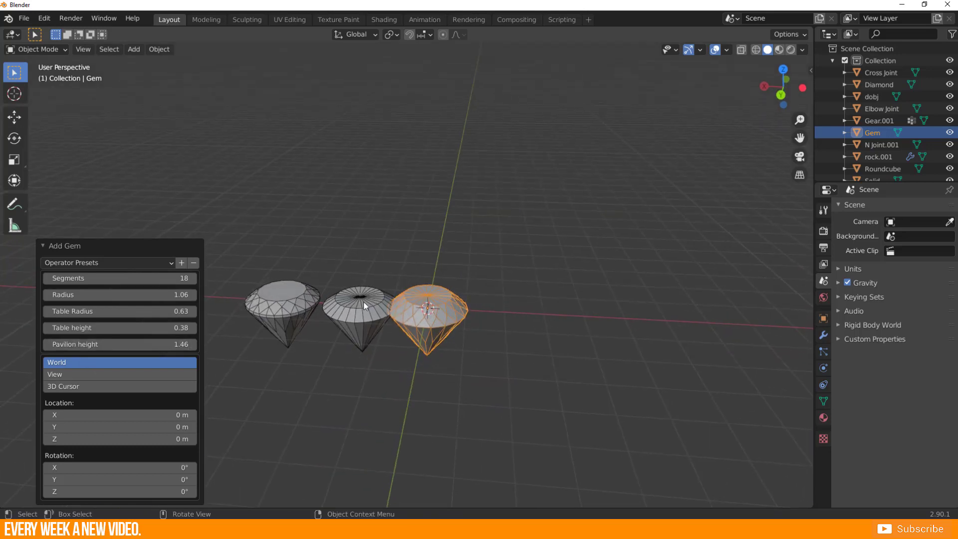
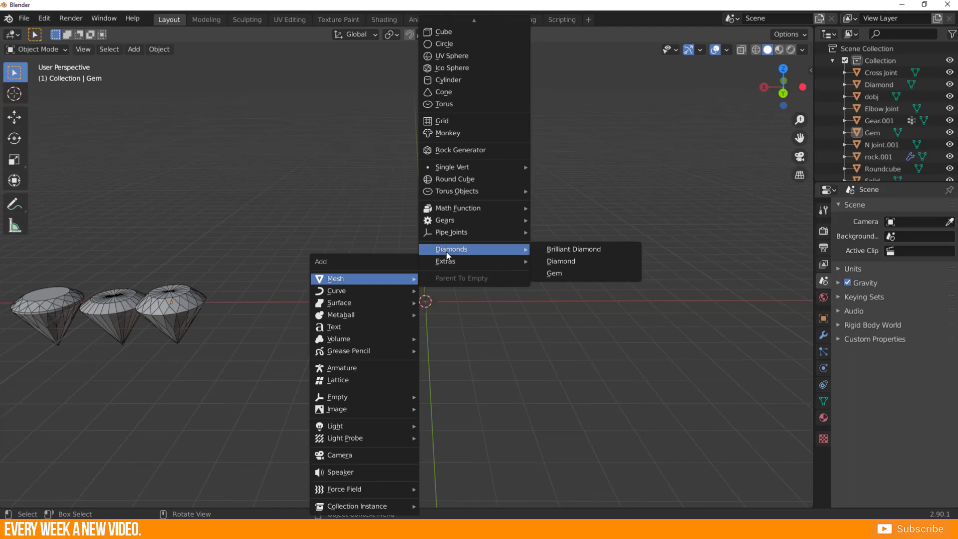
# Add a box-profile beam with height 0.79, width 0.38, depth 1.64 and thickness 0.13, and place it beside the gem along the X axis.
pyautogui.moveTo(451, 264)
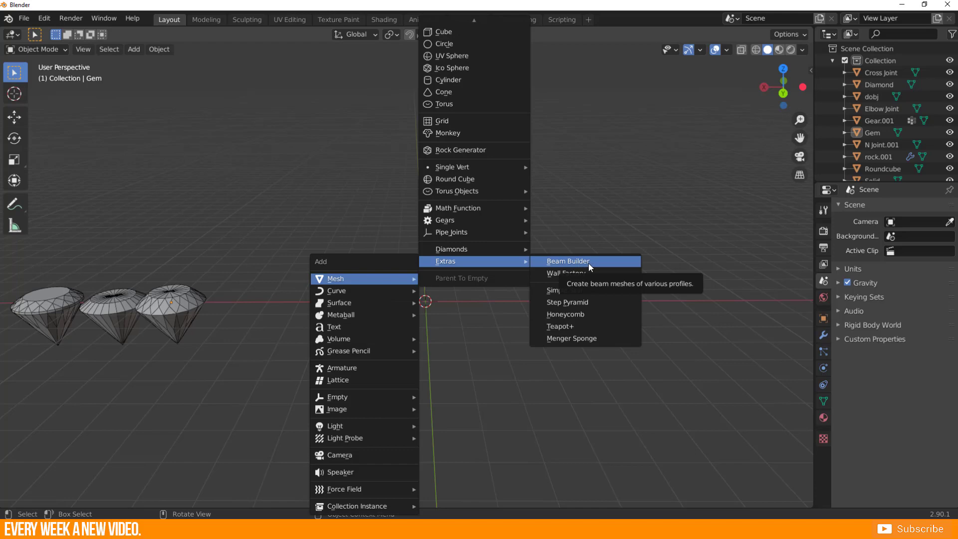
pyautogui.click(603, 262)
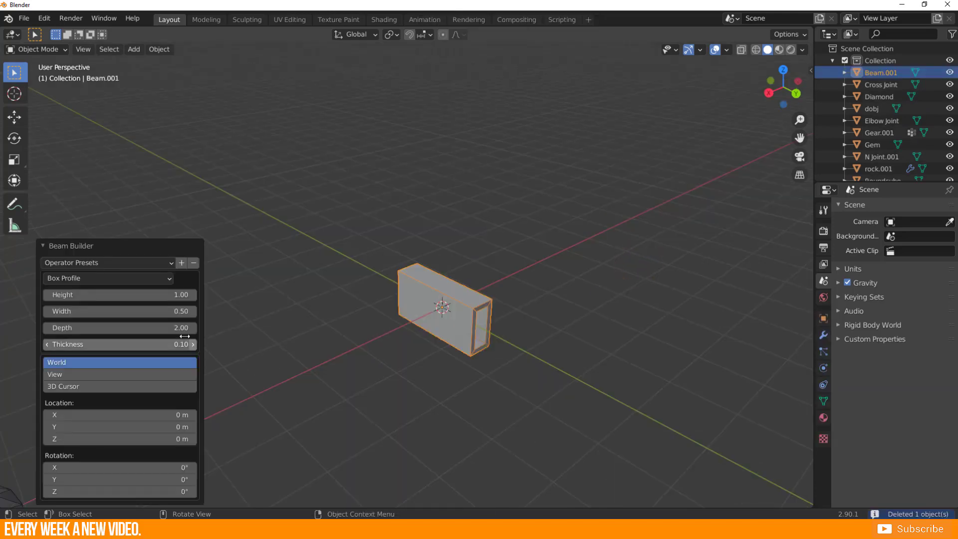
pyautogui.moveTo(95, 295); pyautogui.dragTo(107, 295)
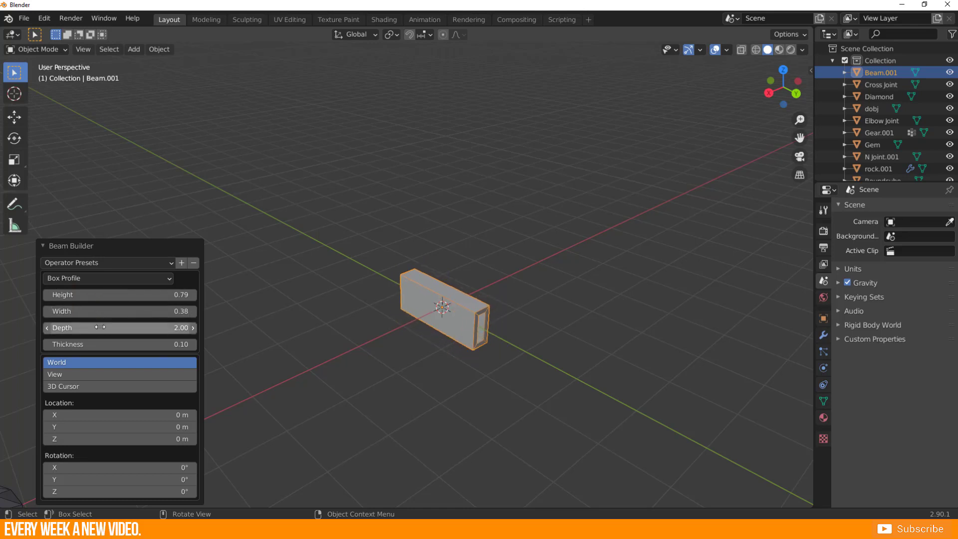
pyautogui.moveTo(120, 328); pyautogui.dragTo(74, 327)
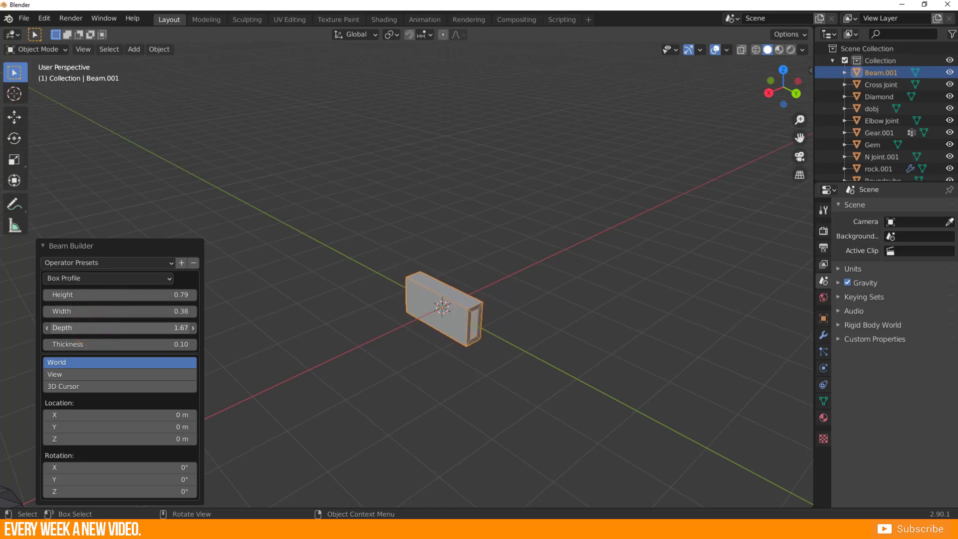
pyautogui.moveTo(455, 359); pyautogui.dragTo(395, 333, button='middle')
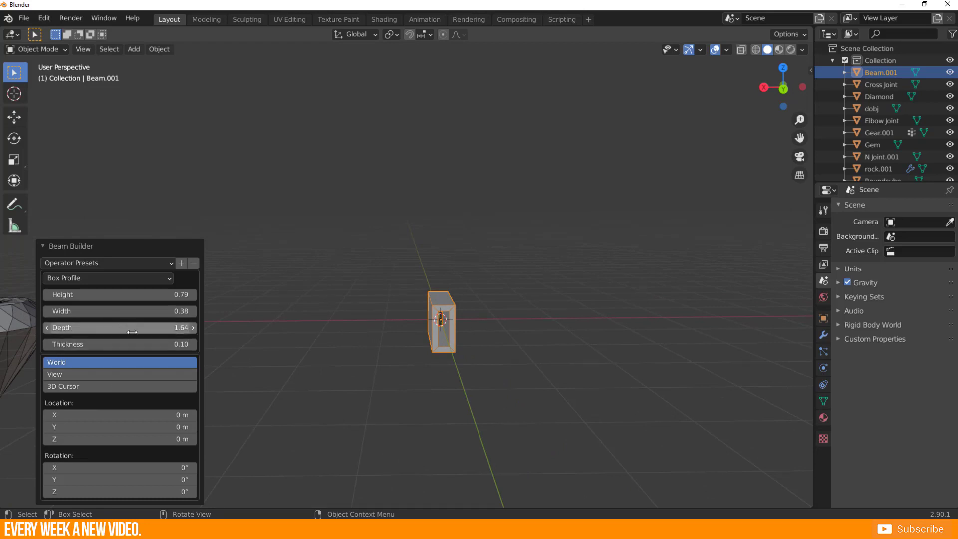
pyautogui.moveTo(115, 342); pyautogui.dragTo(114, 341)
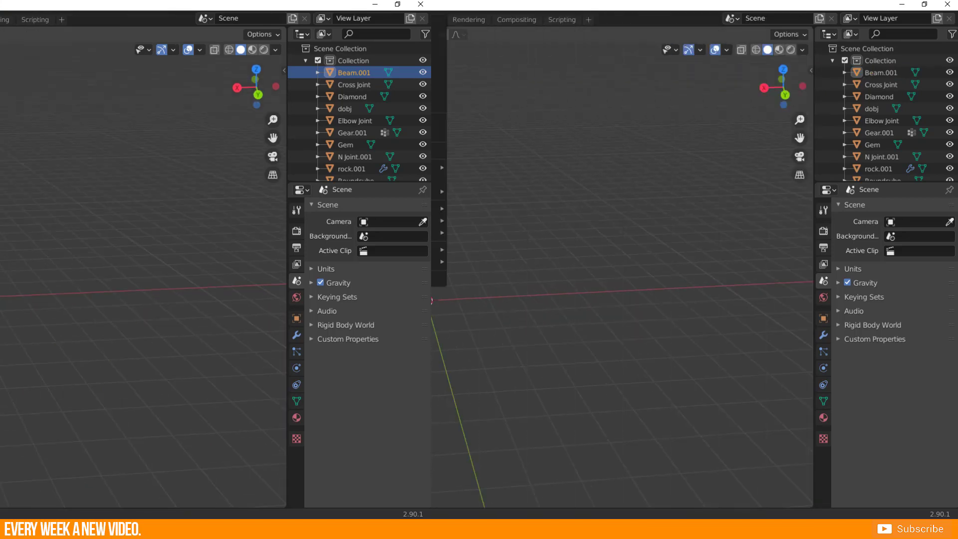
# Add a masonry wall at the origin with Wall Factory.
pyautogui.hotkey('shift', 'a')
pyautogui.moveTo(280, 277)
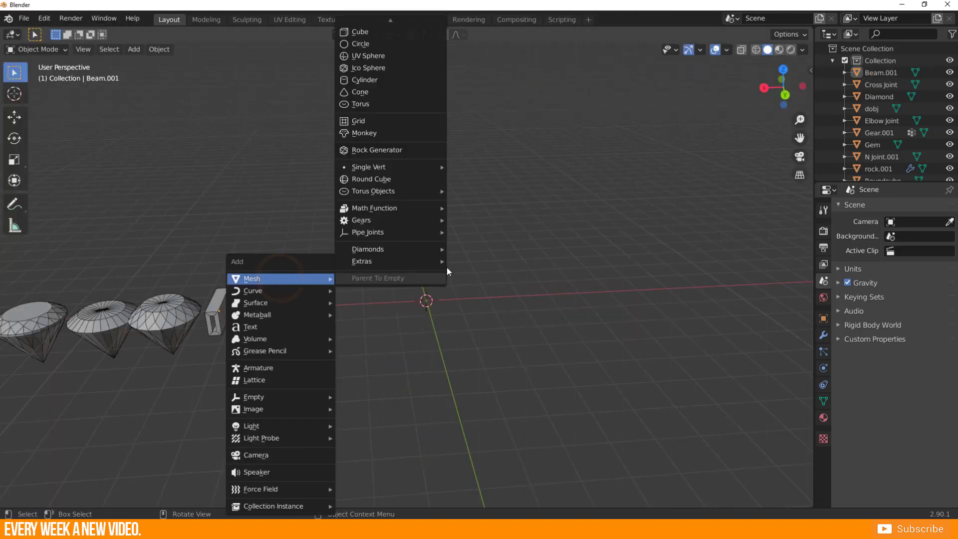
pyautogui.moveTo(442, 262)
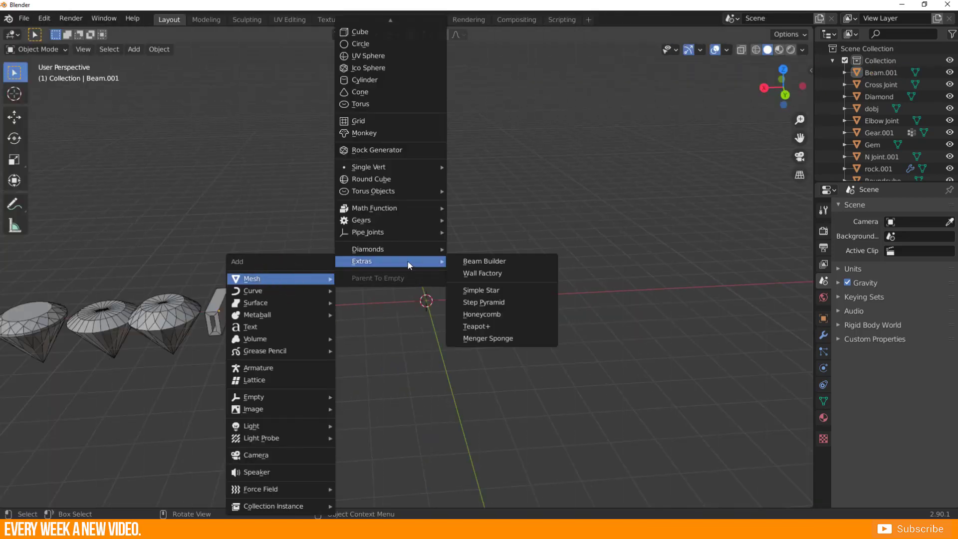
pyautogui.click(475, 277)
pyautogui.scroll(-5, 474, 275)
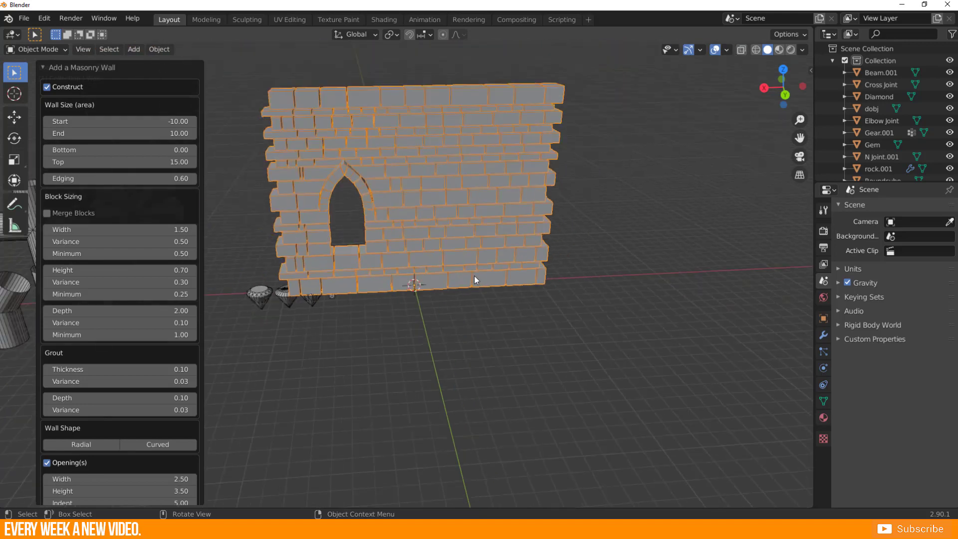
# Move the wall behind the diamonds and beam, in total about 3.7 m along global X and -5.2 m along Y.
pyautogui.scroll(3, 469, 275)
pyautogui.press('g')
pyautogui.press('x')
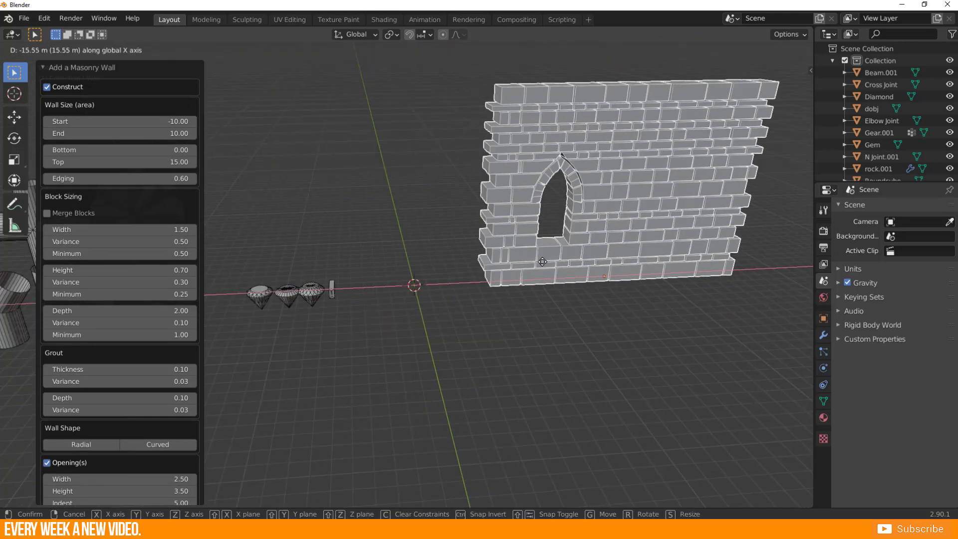
pyautogui.click(449, 272)
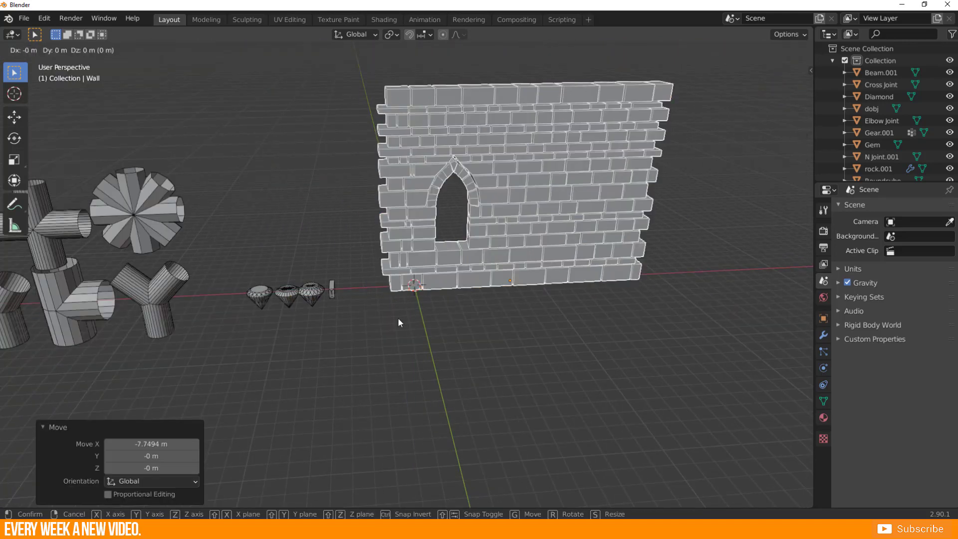
pyautogui.press('g')
pyautogui.press('x')
pyautogui.click(367, 318)
pyautogui.press('g')
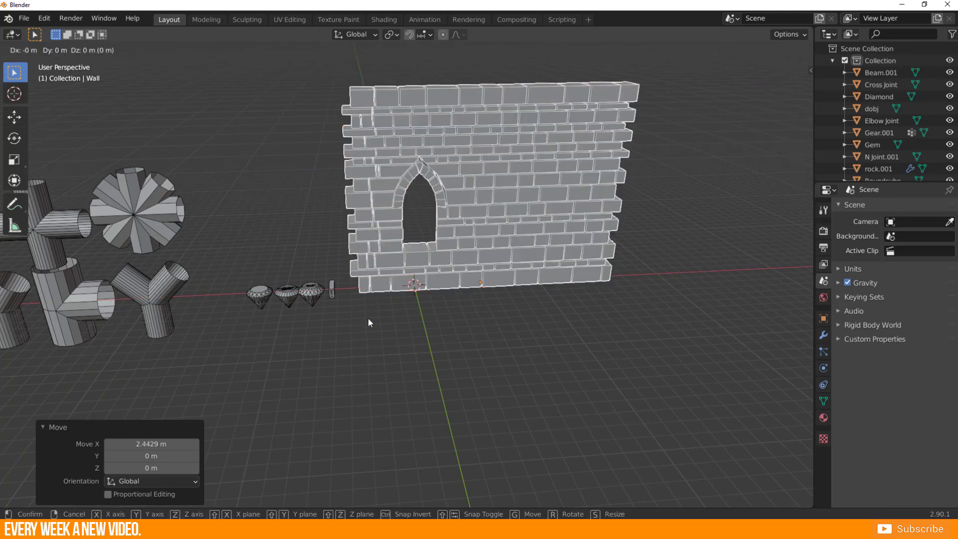
pyautogui.press('y')
pyautogui.click(599, 277)
pyautogui.press('g')
pyautogui.press('x')
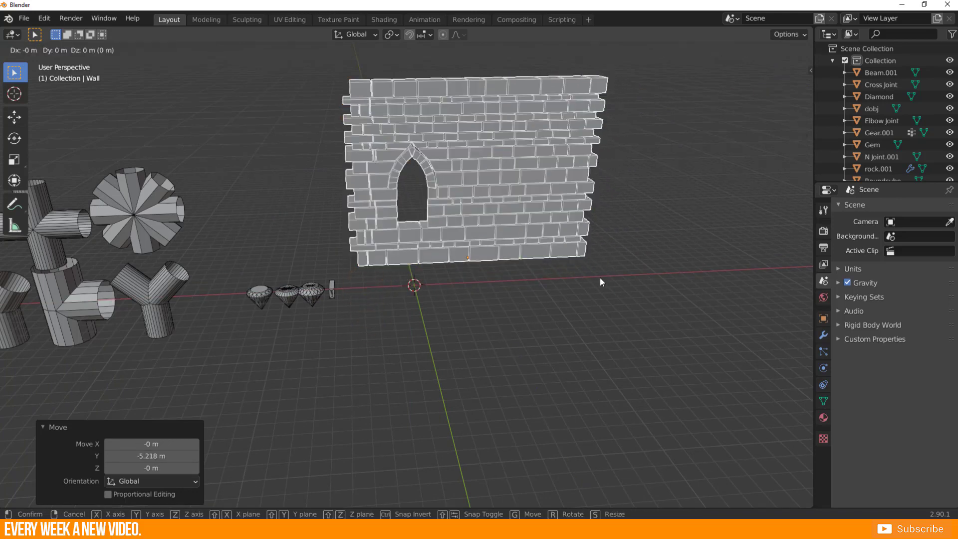
pyautogui.click(497, 289)
pyautogui.scroll(4, 427, 290)
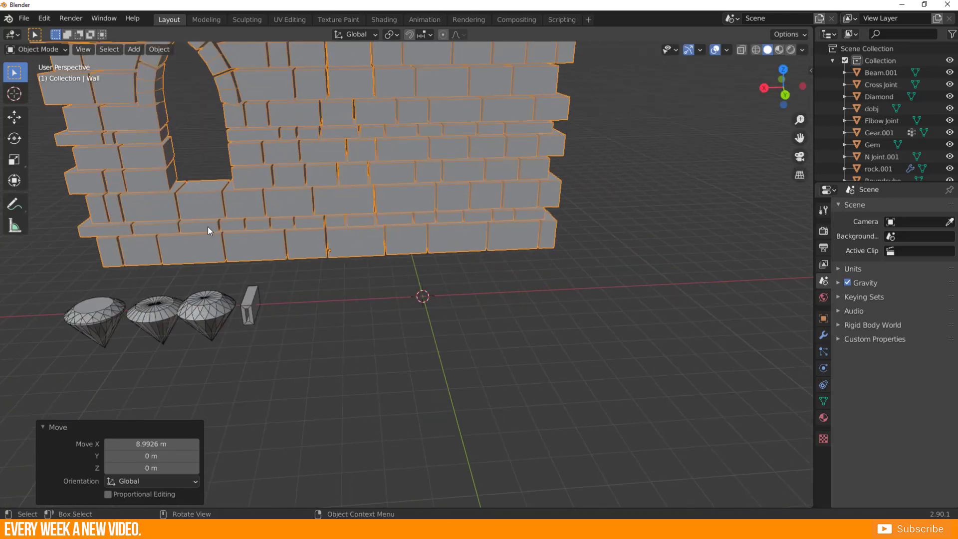
# Duplicate the wall and slide the copy about -20 m along the global X axis to extend the original, and deselect it.
pyautogui.moveTo(208, 227); pyautogui.dragTo(282, 337, button='middle')
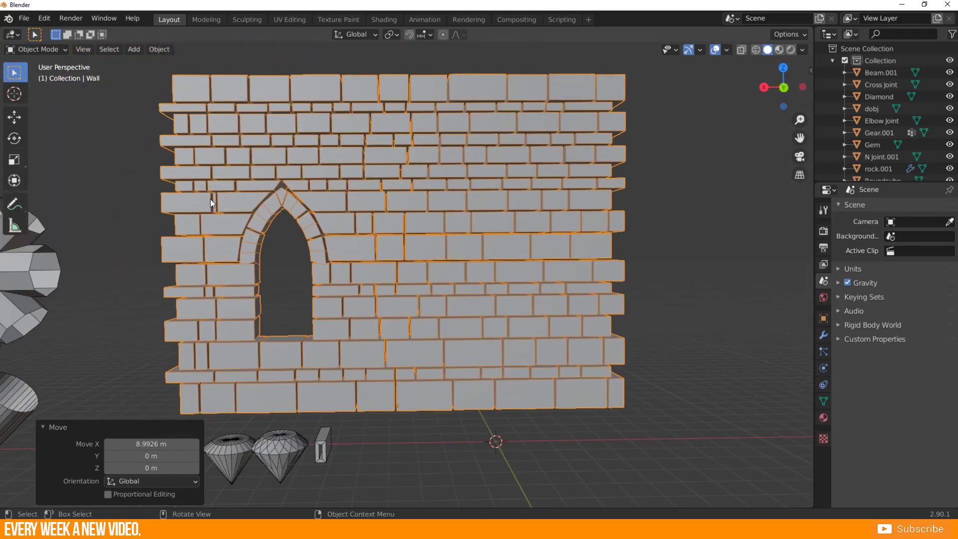
pyautogui.scroll(-3, 249, 206)
pyautogui.hotkey('shift', 'd')
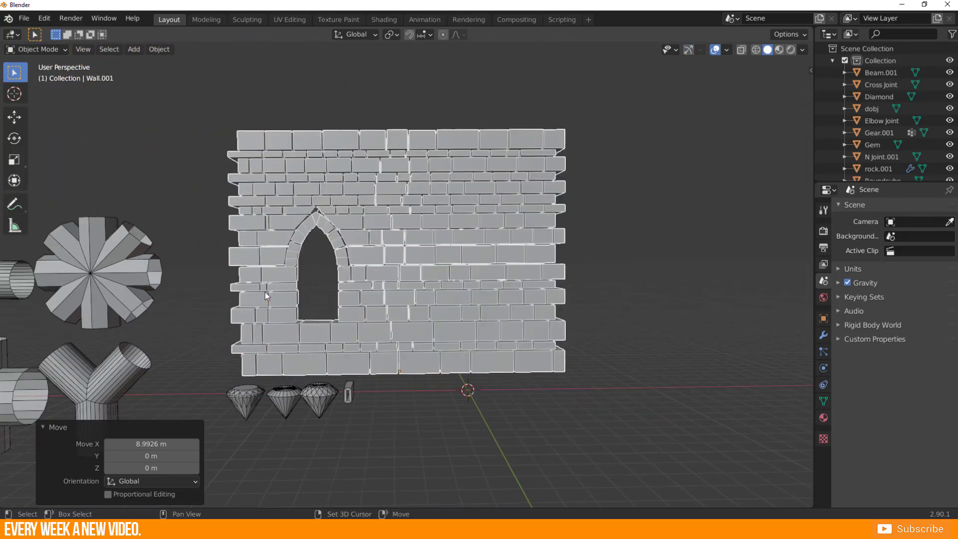
pyautogui.press('x')
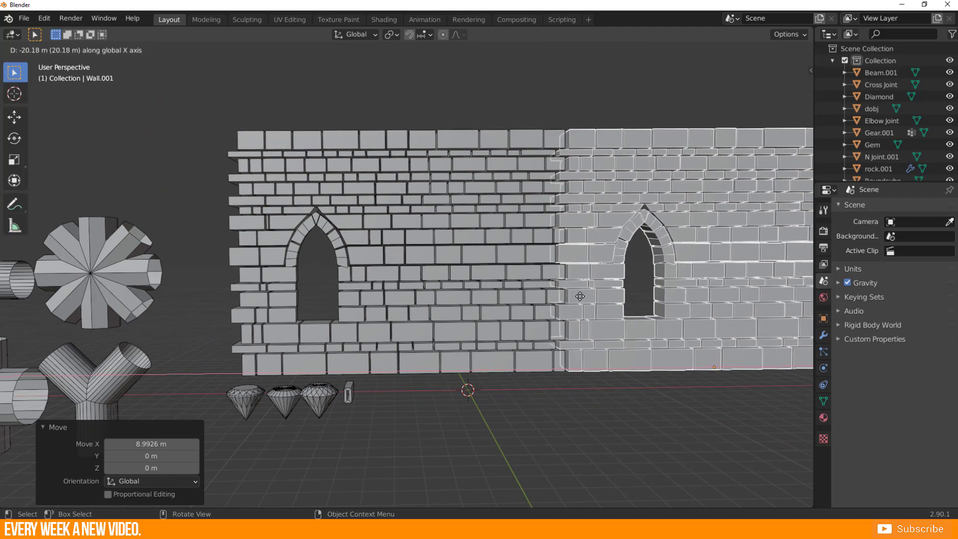
pyautogui.click(577, 300)
pyautogui.click(536, 443)
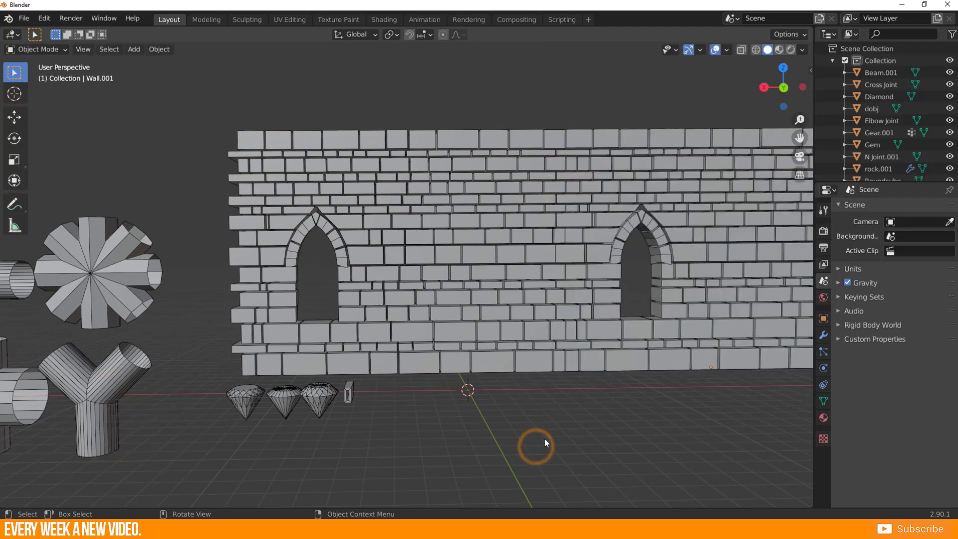
# Examine the seam between the two walls from several distances and angles, selecting both to compare them.
pyautogui.moveTo(544, 438); pyautogui.dragTo(505, 252, button='middle')
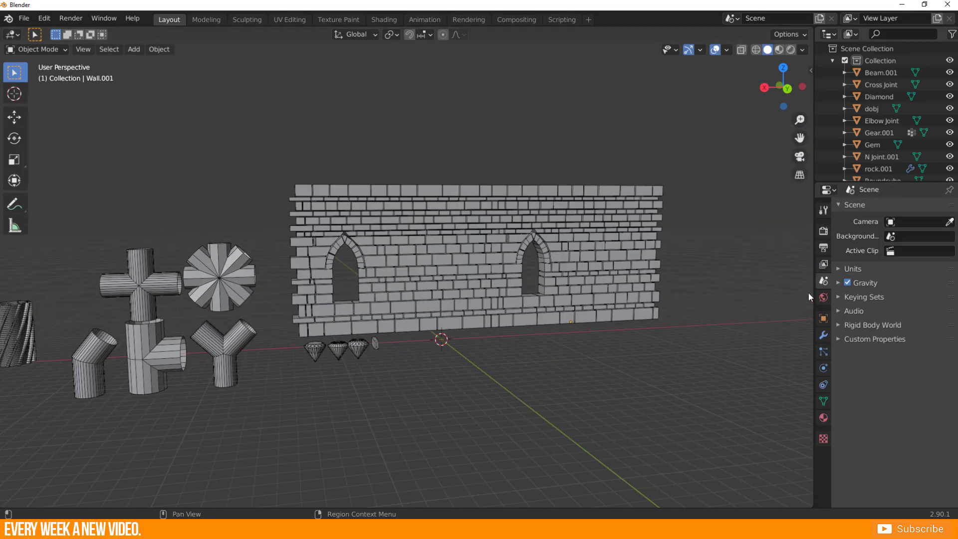
pyautogui.scroll(2, 462, 301)
pyautogui.scroll(1, 462, 301)
pyautogui.moveTo(463, 301); pyautogui.dragTo(420, 300, button='middle')
pyautogui.scroll(3, 477, 289)
pyautogui.scroll(-3, 394, 282)
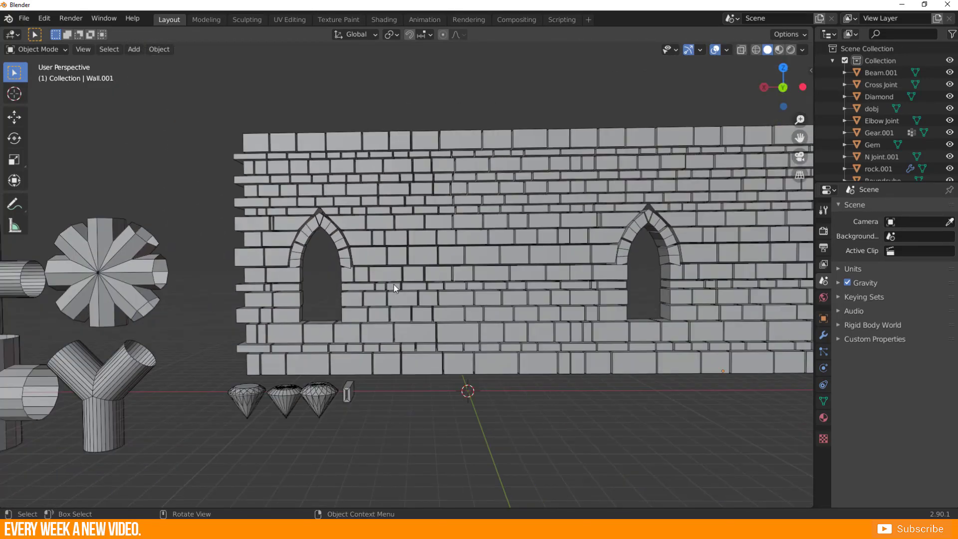
pyautogui.scroll(-4, 435, 283)
pyautogui.moveTo(383, 158); pyautogui.dragTo(576, 240)
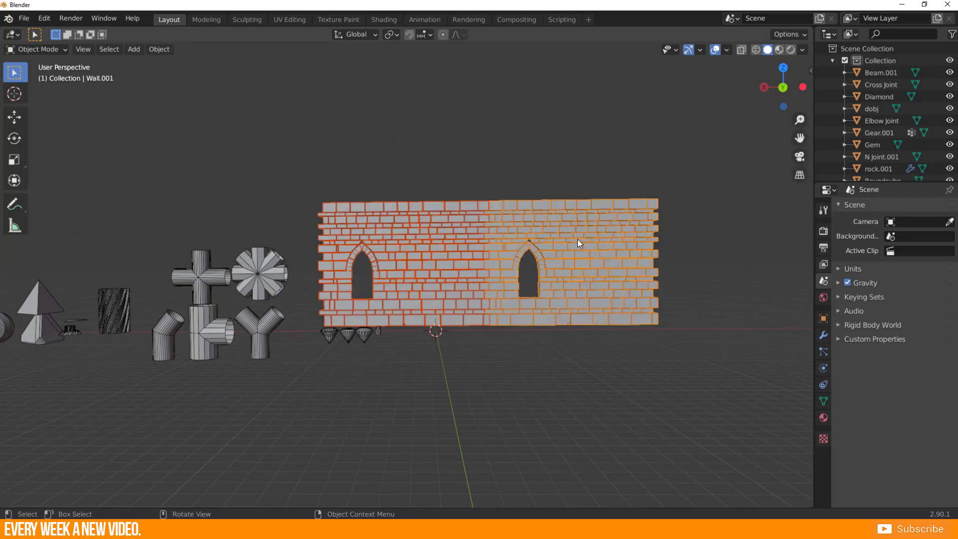
pyautogui.scroll(4, 488, 246)
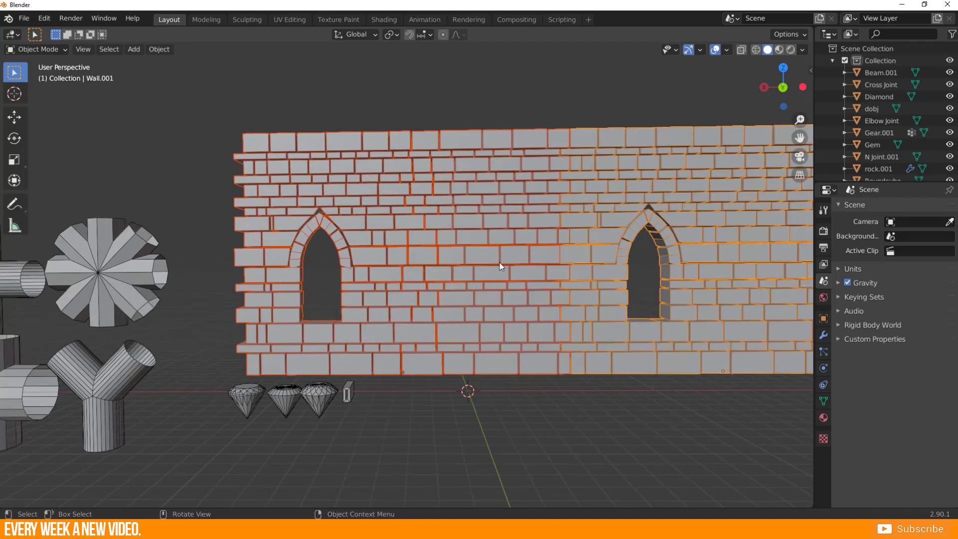
pyautogui.scroll(-3, 443, 209)
pyautogui.moveTo(443, 210); pyautogui.dragTo(433, 187, button='middle')
# Delete the duplicate wall and move the original along the X axis behind the pipe joints.
pyautogui.press('x')
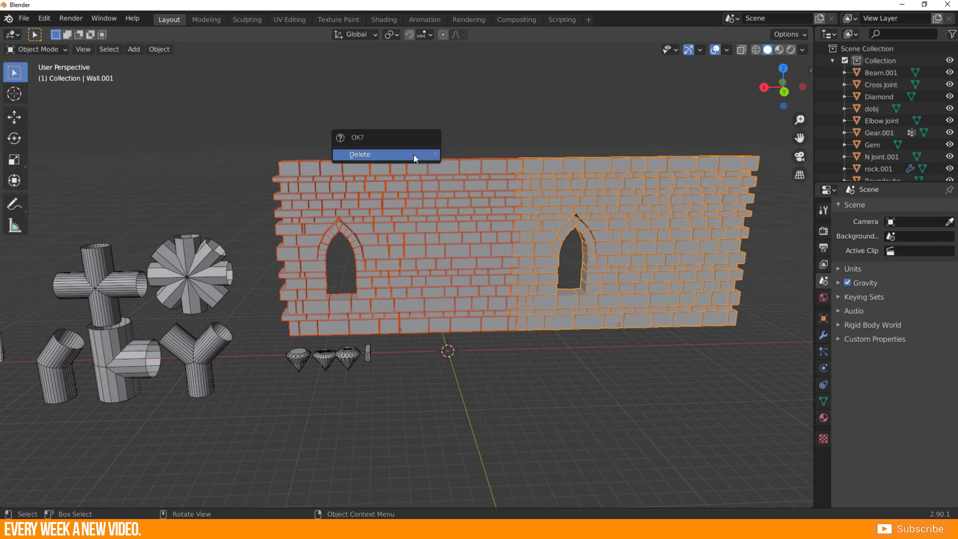
pyautogui.click(729, 259)
pyautogui.press('x')
pyautogui.click(700, 269)
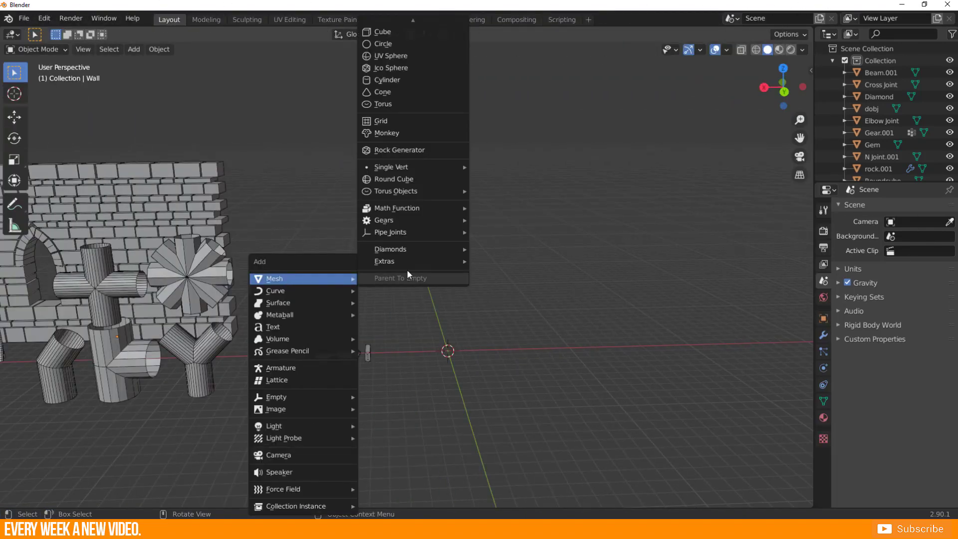
# Add a Simple Star mesh from the extras primitives at the origin.
pyautogui.click(408, 268)
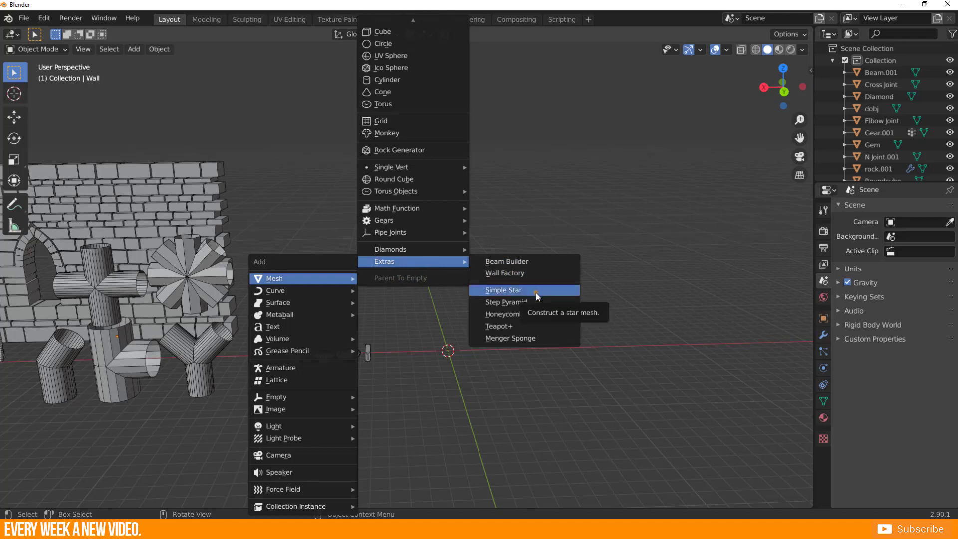
pyautogui.click(508, 290)
pyautogui.scroll(3, 454, 348)
pyautogui.moveTo(430, 309); pyautogui.dragTo(420, 390, button='middle')
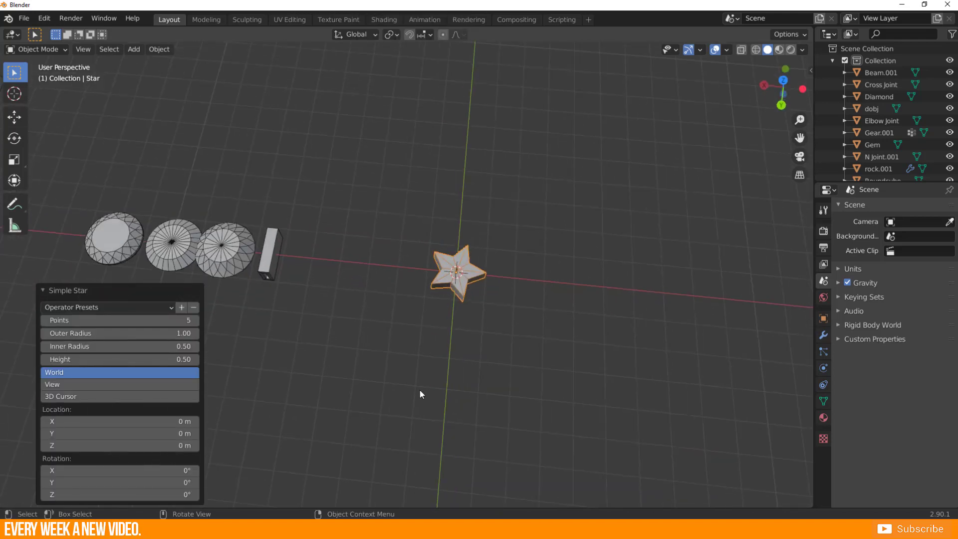
pyautogui.scroll(3, 498, 309)
pyautogui.keyDown('shift'); pyautogui.moveTo(502, 302); pyautogui.dragTo(379, 324, button='middle'); pyautogui.keyUp('shift')
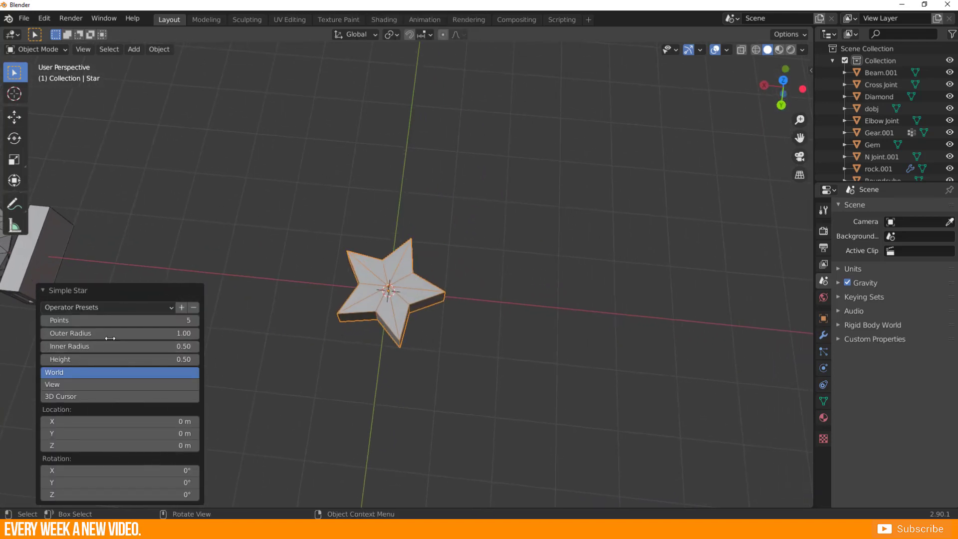
# Set the star to 6 points, outer radius 1.12, inner radius 0.68 and height 0.59, and move it along global X beside the beam.
pyautogui.moveTo(107, 321); pyautogui.dragTo(54, 359)
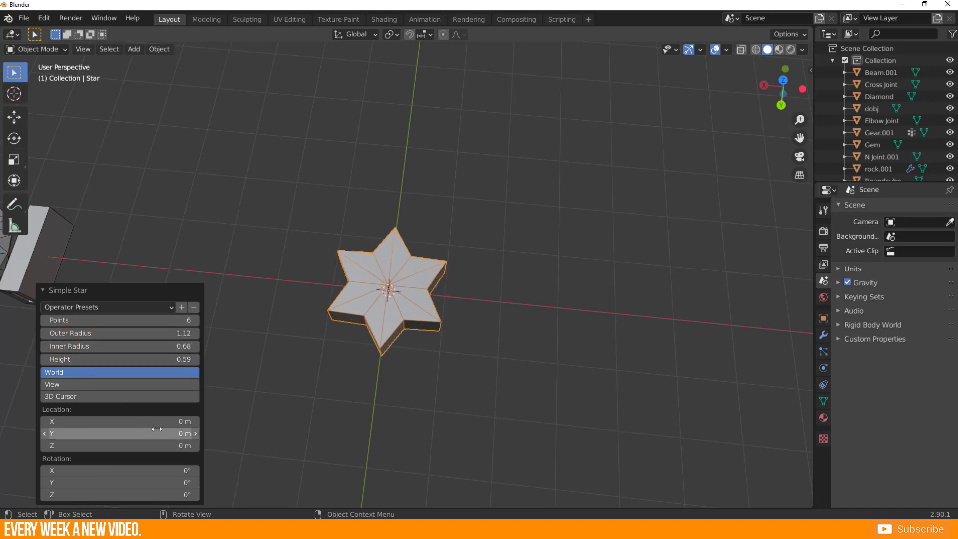
pyautogui.scroll(-1, 451, 304)
pyautogui.moveTo(304, 319); pyautogui.dragTo(315, 266, button='middle')
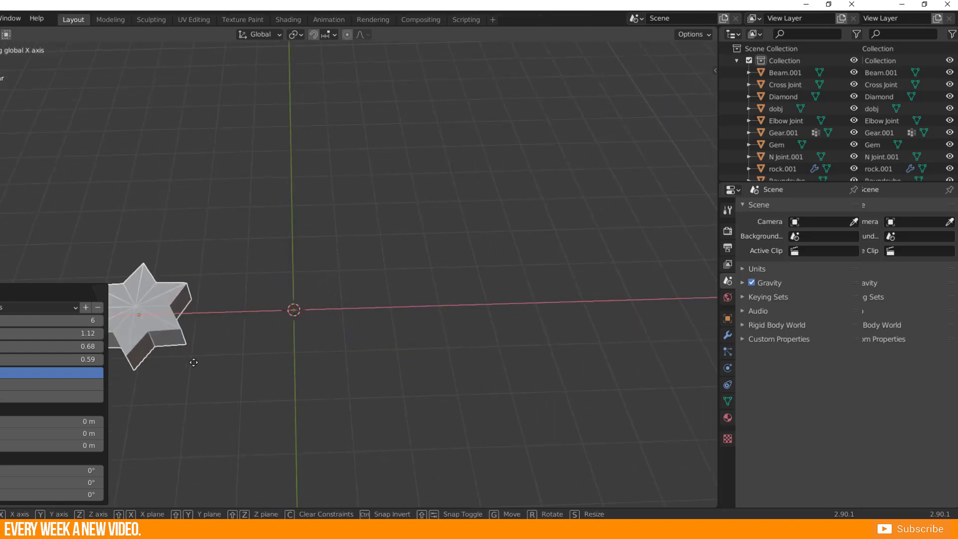
# Add a Step Pyramid mesh from the extras primitives at the origin.
pyautogui.hotkey('shift', 'a')
pyautogui.moveTo(289, 278)
pyautogui.moveTo(399, 261)
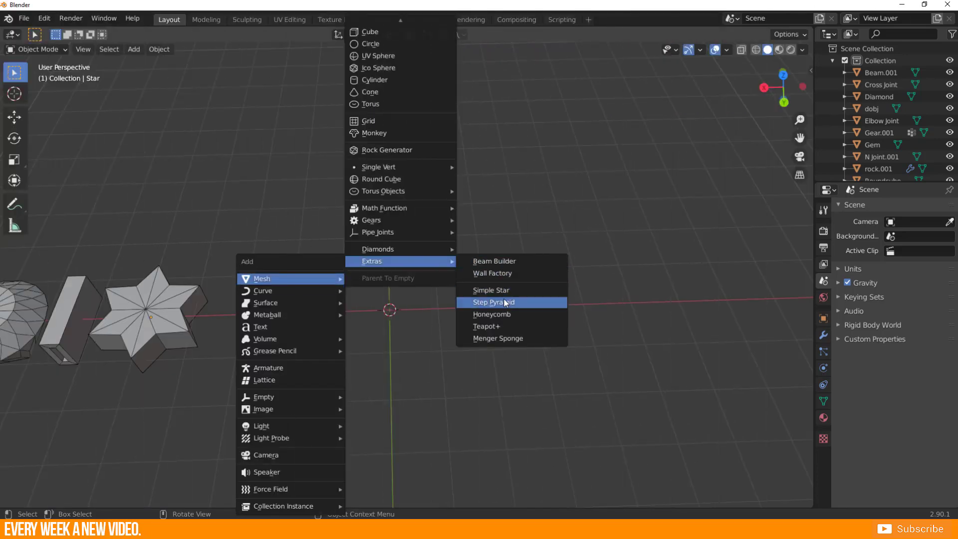
pyautogui.click(500, 303)
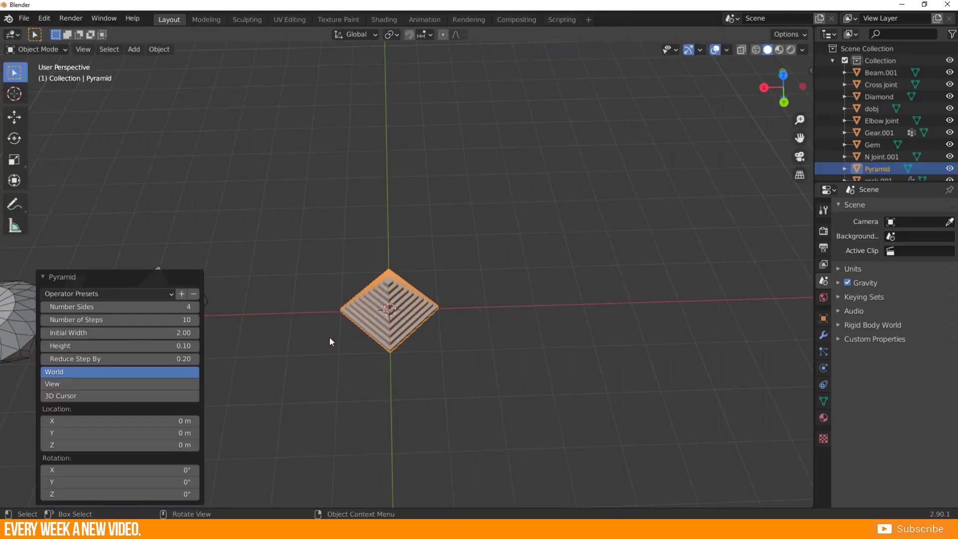
pyautogui.moveTo(329, 337)
pyautogui.mouseDown(button='middle')
pyautogui.moveTo(331, 289)
pyautogui.moveTo(341, 336)
pyautogui.mouseUp(button='middle')
pyautogui.scroll(4, 339, 374)
pyautogui.keyDown('shift'); pyautogui.moveTo(338, 416); pyautogui.dragTo(384, 340, button='middle'); pyautogui.keyUp('shift')
# Set the pyramid to 9 sides, 14 steps and initial width 3.32, refine its step settings, and move it away from the origin.
pyautogui.moveTo(116, 307); pyautogui.dragTo(87, 319)
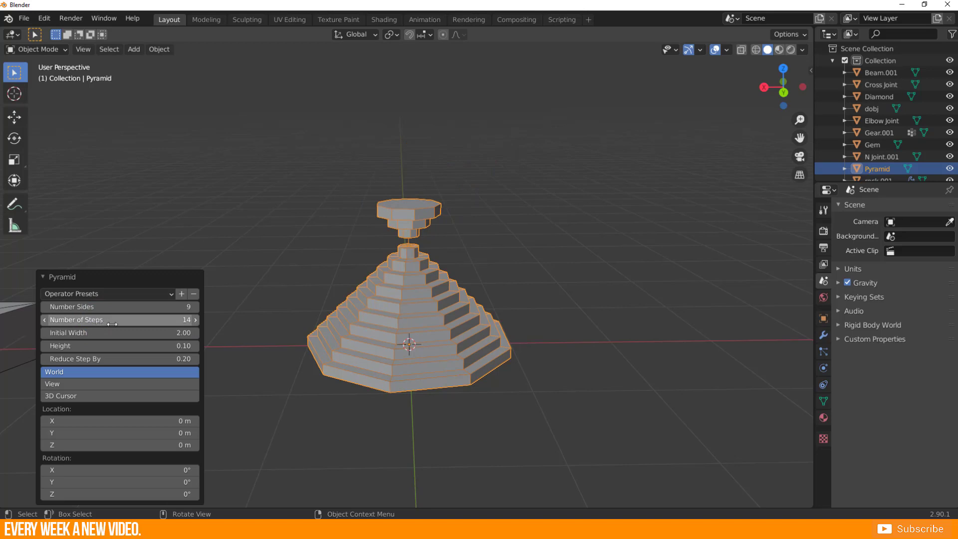
pyautogui.moveTo(100, 332); pyautogui.dragTo(165, 333)
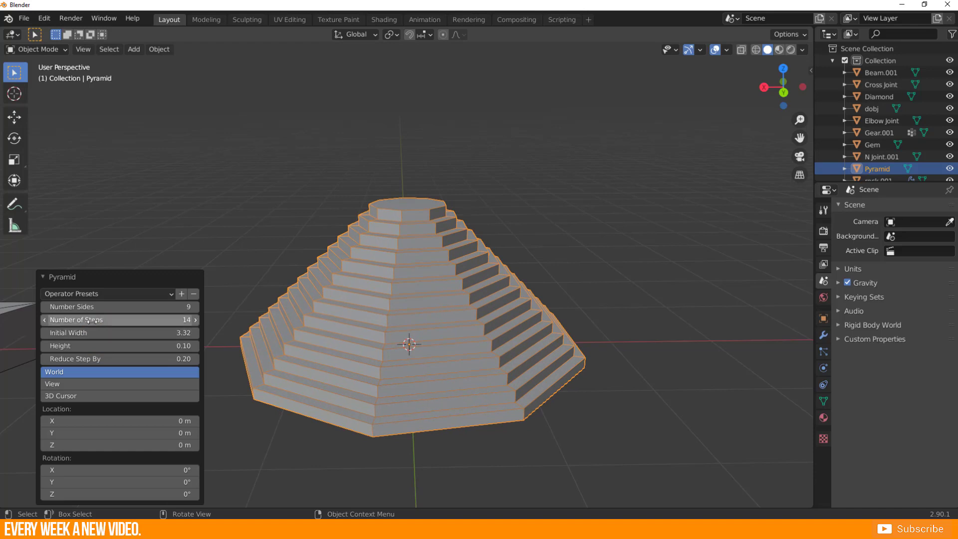
pyautogui.moveTo(92, 321); pyautogui.dragTo(92, 357)
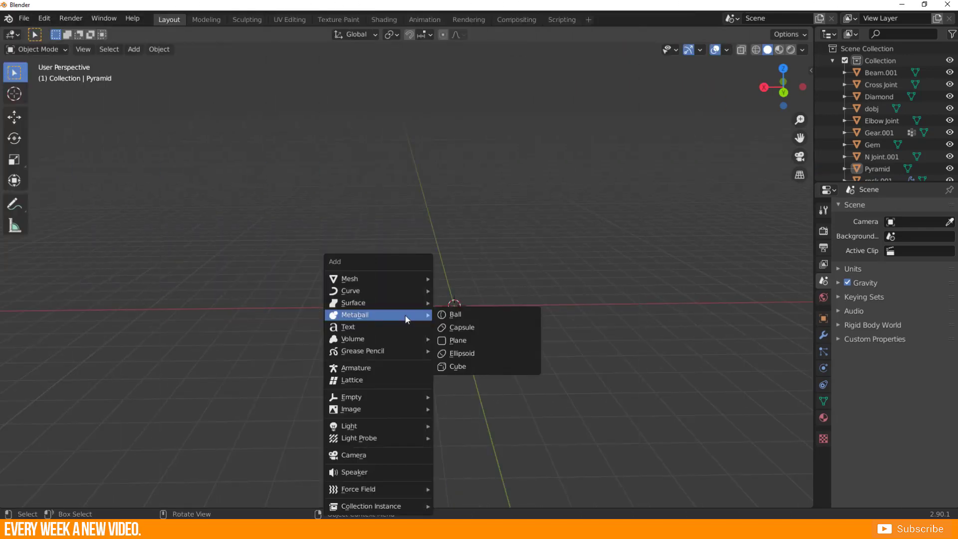
# Add a Honeycomb mesh from the extras primitives at the origin.
pyautogui.moveTo(368, 279)
pyautogui.moveTo(502, 262)
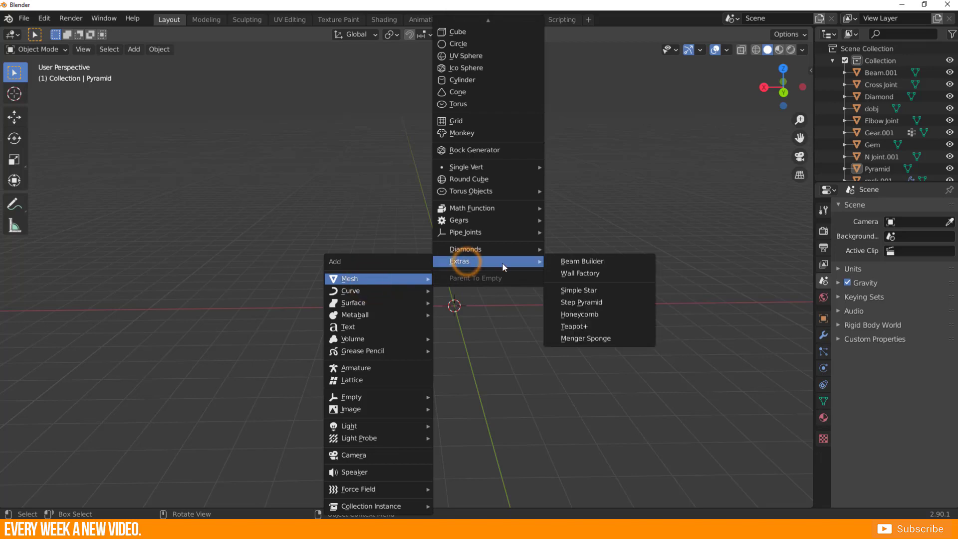
pyautogui.click(589, 316)
pyautogui.scroll(5, 381, 344)
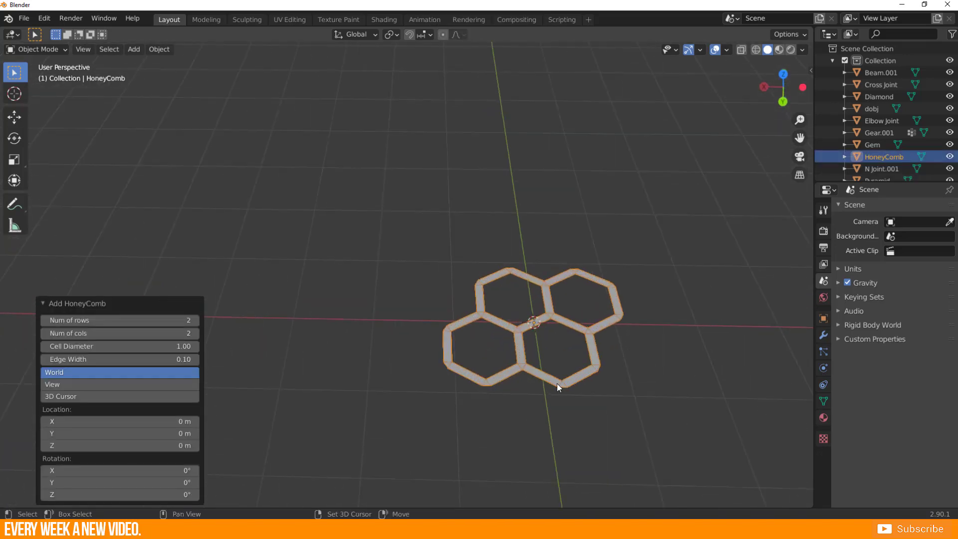
pyautogui.moveTo(557, 383); pyautogui.dragTo(358, 306, button='middle')
pyautogui.keyDown('shift'); pyautogui.moveTo(374, 129); pyautogui.dragTo(363, 270, button='middle'); pyautogui.keyUp('shift')
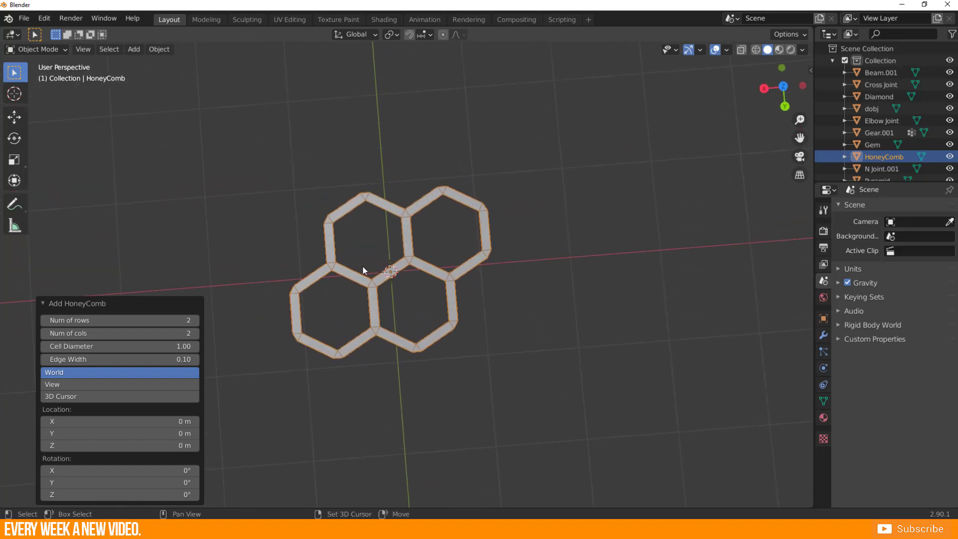
# Set the honeycomb to 5 rows and 6 columns, with cell diameter 1.48 and edge width 0.22.
pyautogui.moveTo(103, 320); pyautogui.dragTo(135, 320)
pyautogui.moveTo(135, 320); pyautogui.dragTo(107, 321)
pyautogui.scroll(-3, 376, 286)
pyautogui.moveTo(377, 287); pyautogui.dragTo(395, 275, button='middle')
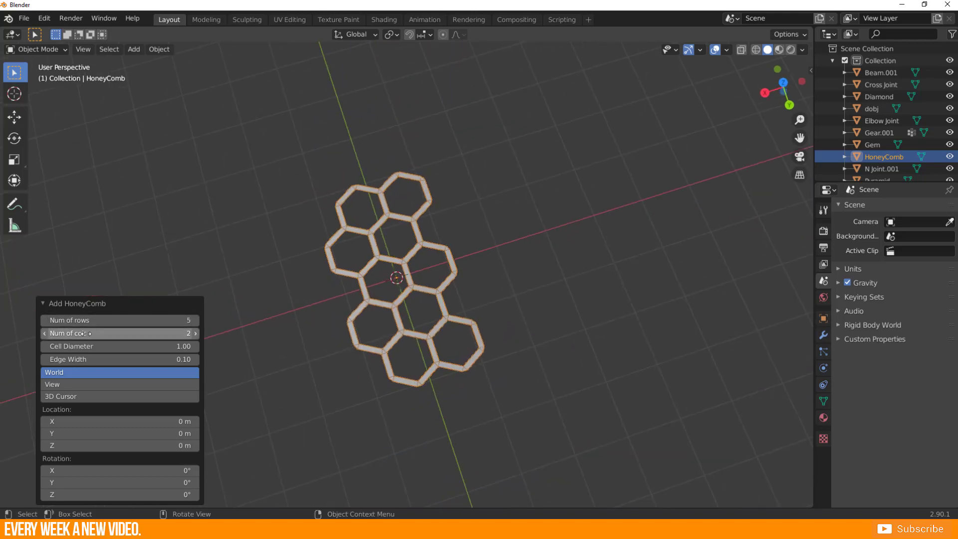
pyautogui.moveTo(83, 333); pyautogui.dragTo(119, 333)
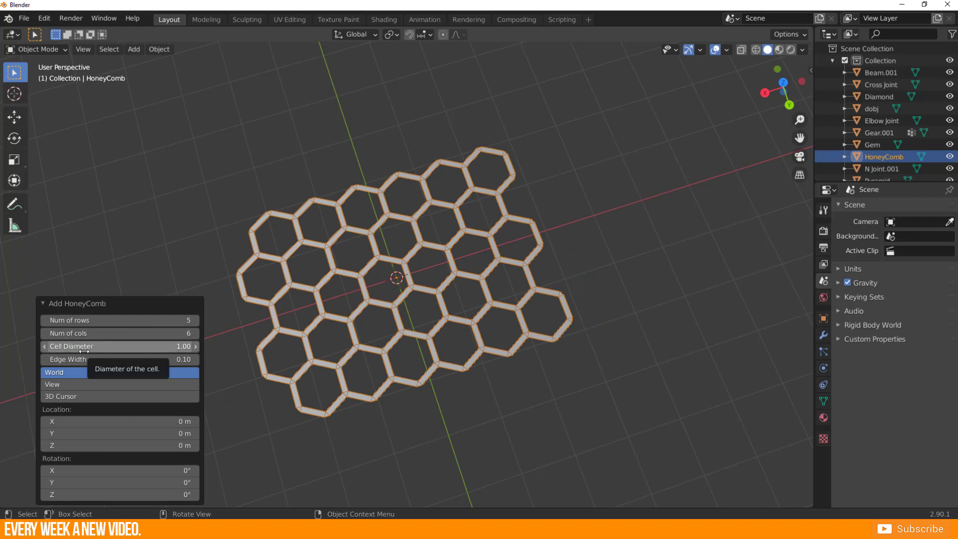
pyautogui.moveTo(68, 346); pyautogui.dragTo(86, 358)
pyautogui.moveTo(413, 316); pyautogui.dragTo(395, 254, button='middle')
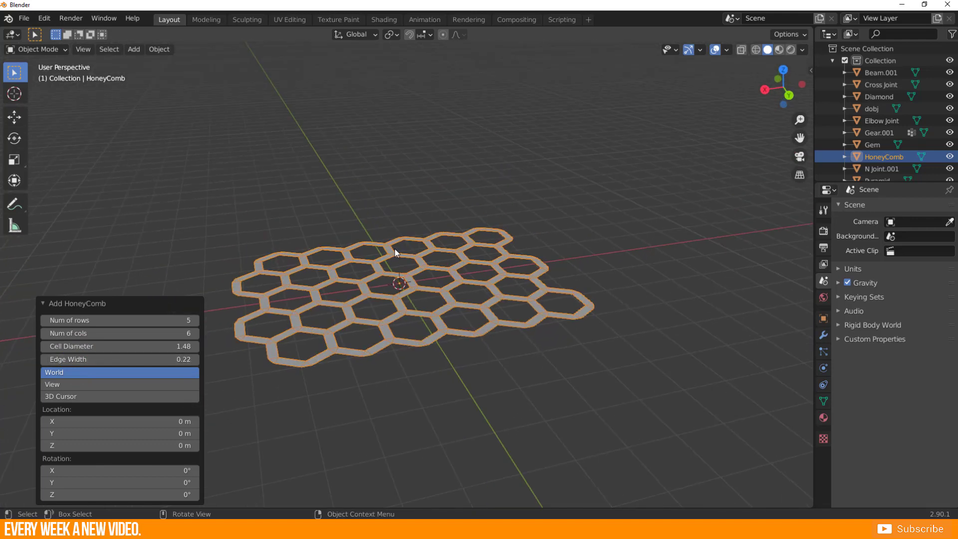
# Extrude all the honeycomb's faces in Edit Mode to give the cells depth, and return to Object Mode.
pyautogui.press('Tab')
pyautogui.press('e')
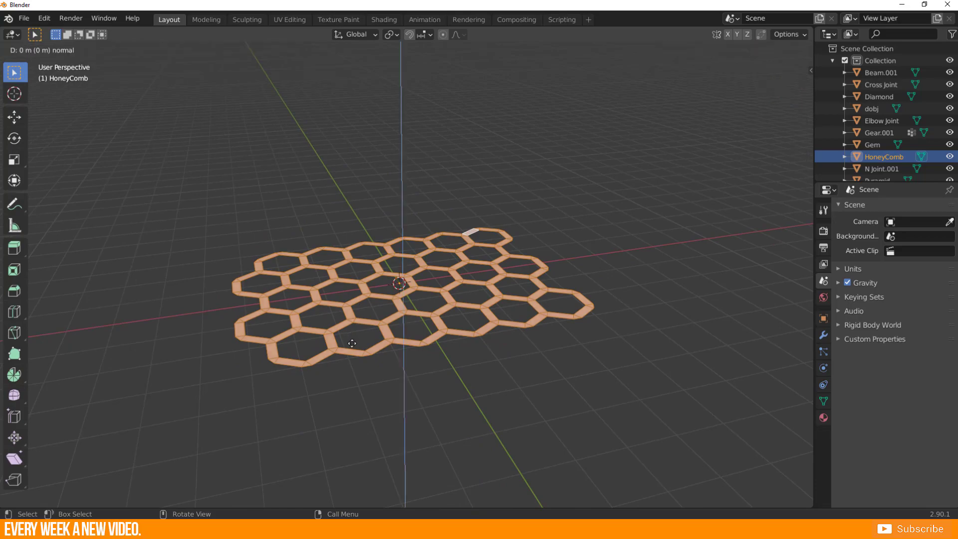
pyautogui.click(353, 415)
pyautogui.moveTo(439, 286); pyautogui.dragTo(447, 316, button='middle')
pyautogui.scroll(-3, 469, 307)
pyautogui.press('Tab')
pyautogui.moveTo(502, 299); pyautogui.dragTo(501, 319, button='middle')
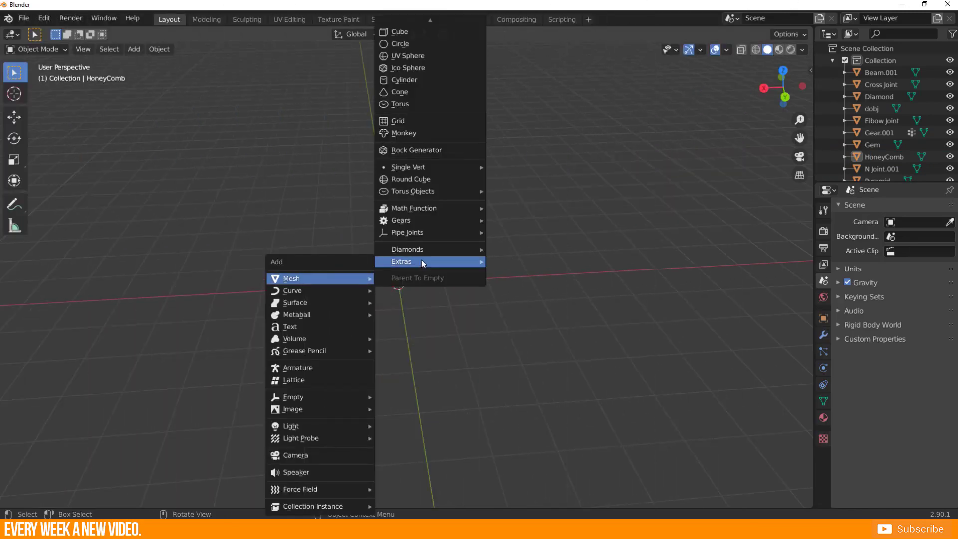
# Add a Teapot+ mesh at the origin, set its resolution to 4 and deselect it.
pyautogui.moveTo(422, 260)
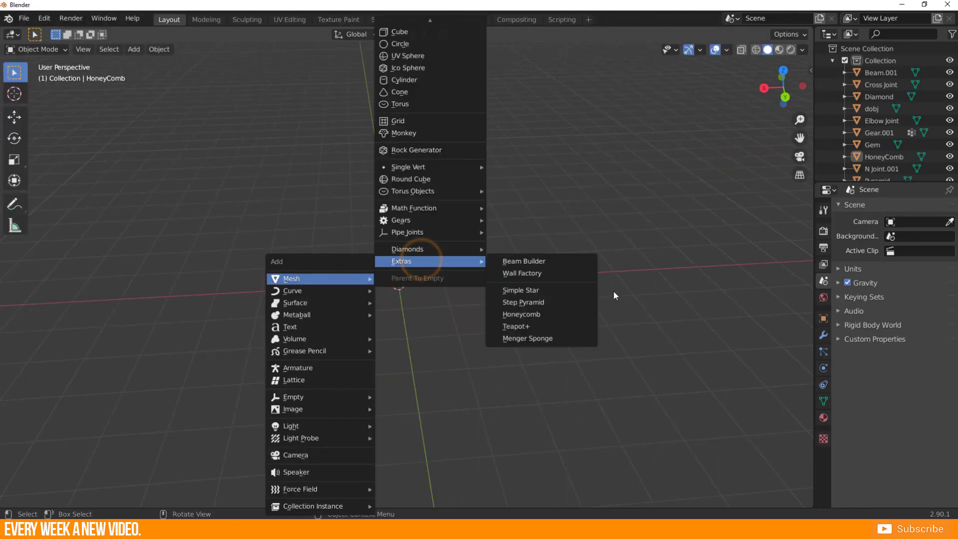
pyautogui.click(562, 326)
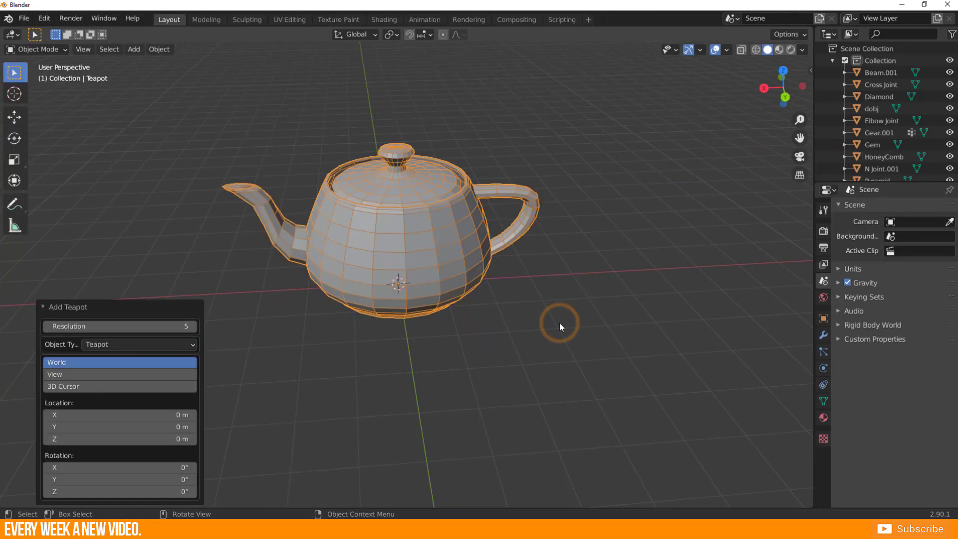
pyautogui.moveTo(331, 220); pyautogui.dragTo(412, 225, button='middle')
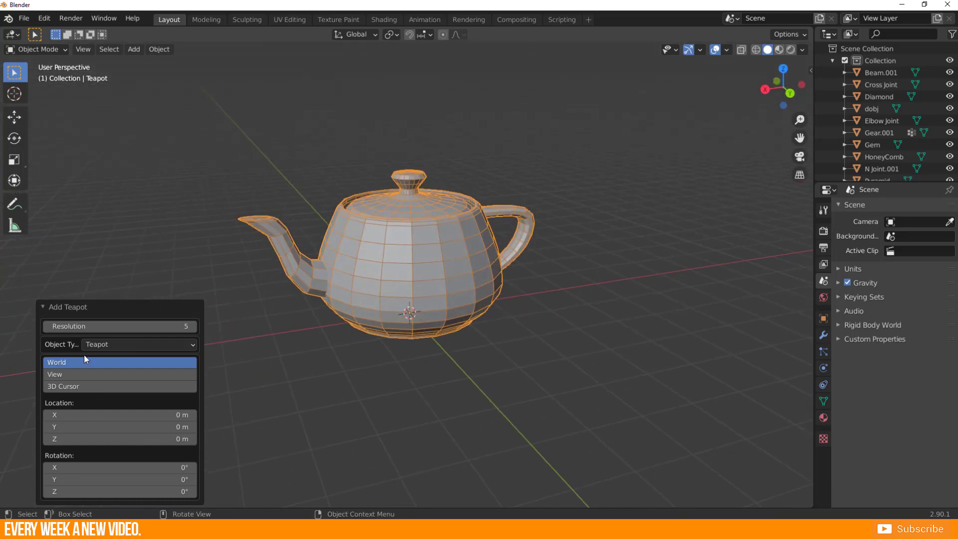
pyautogui.moveTo(122, 327)
pyautogui.mouseDown()
pyautogui.moveTo(94, 327)
pyautogui.moveTo(113, 327)
pyautogui.mouseUp()
pyautogui.moveTo(216, 294); pyautogui.dragTo(286, 213, button='middle')
pyautogui.scroll(-3, 384, 248)
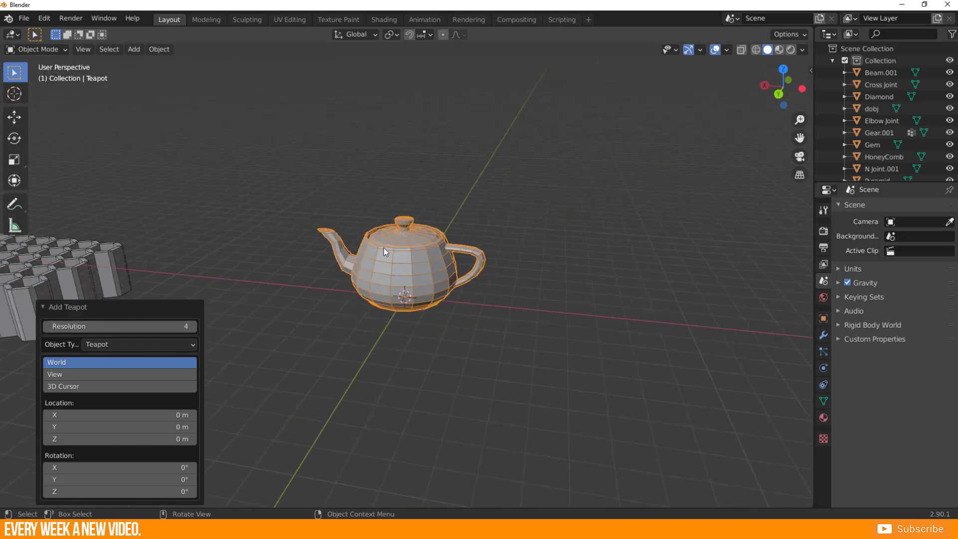
pyautogui.click(381, 323)
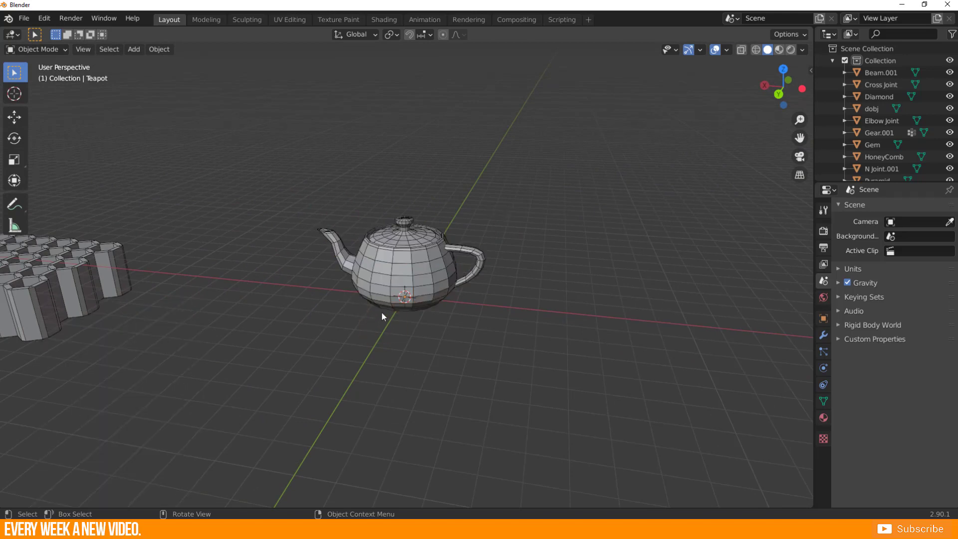
# Add a Monkey mesh and move it up from the origin toward the top of the teapot.
pyautogui.hotkey('shift', 'a')
pyautogui.moveTo(326, 280)
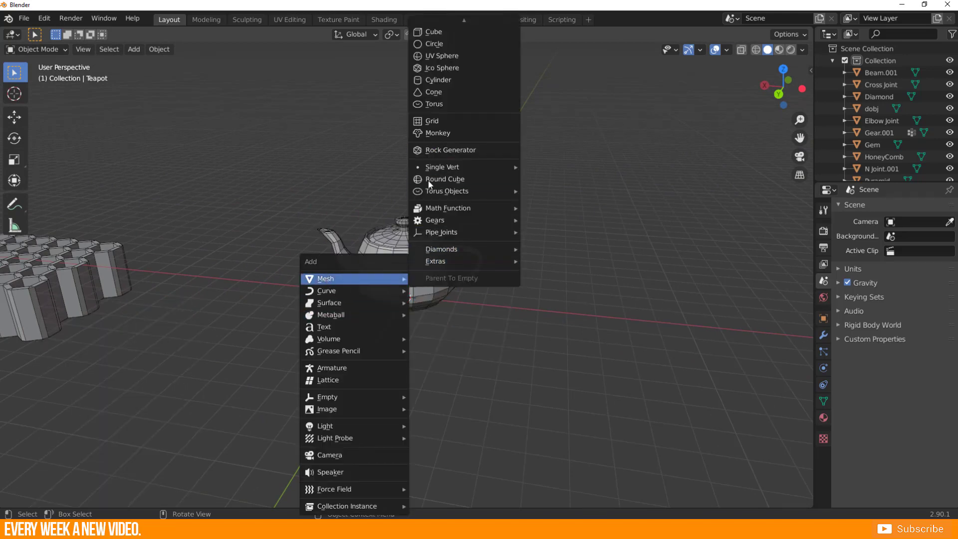
pyautogui.click(435, 132)
pyautogui.moveTo(433, 260); pyautogui.dragTo(405, 260, button='middle')
pyautogui.press('g')
pyautogui.click(364, 188)
# Reposition the monkey head over the teapot's lid, adjusting its placement from several viewing angles.
pyautogui.moveTo(329, 206); pyautogui.dragTo(487, 225, button='middle')
pyautogui.press('g')
pyautogui.click(442, 207)
pyautogui.press('g')
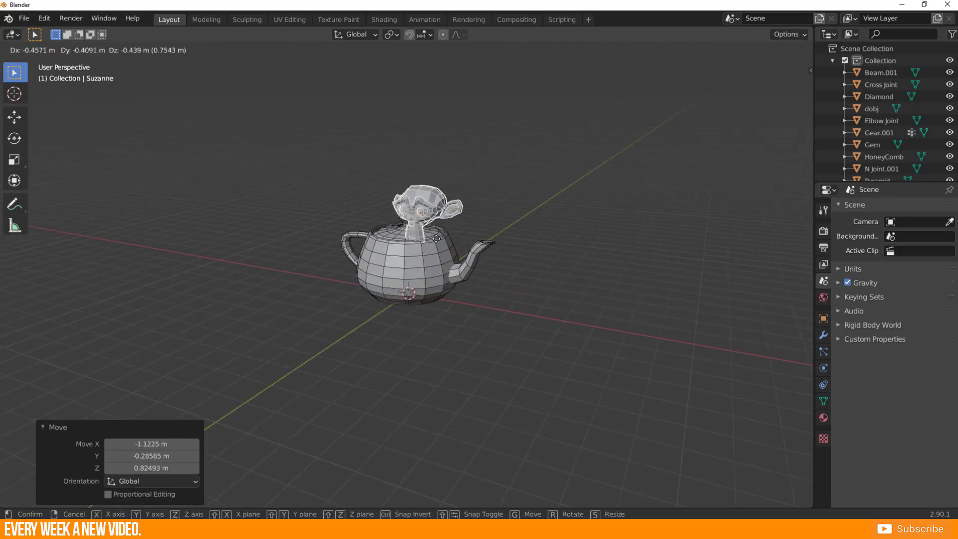
pyautogui.click(418, 250)
pyautogui.moveTo(417, 250); pyautogui.dragTo(353, 247, button='middle')
pyautogui.press('g')
pyautogui.click(346, 246)
# Rotate the monkey head about 3.55° in the view plane and shift it so it sits on the teapot's lid.
pyautogui.press('r')
pyautogui.click(530, 242)
pyautogui.press('g')
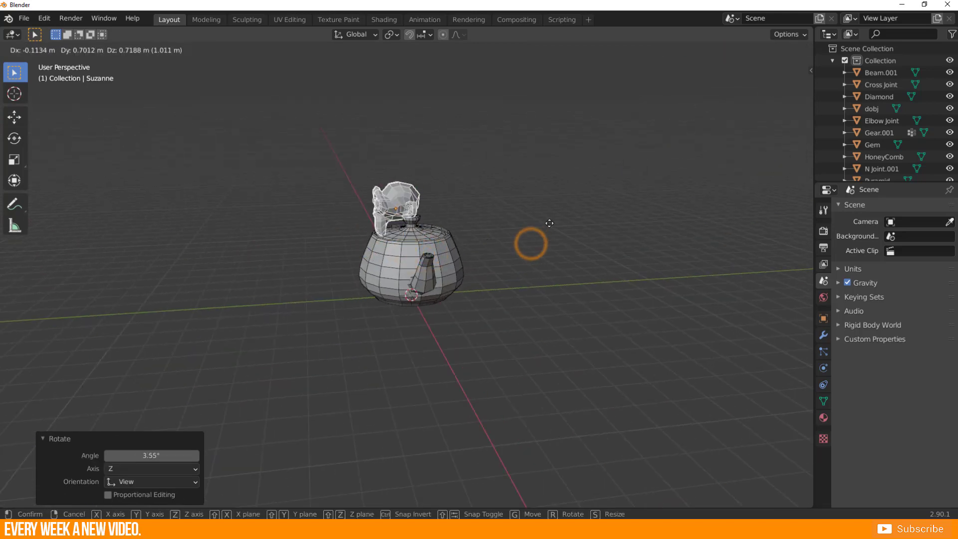
pyautogui.click(560, 222)
pyautogui.moveTo(560, 223)
pyautogui.mouseDown(button='middle')
pyautogui.moveTo(567, 250)
pyautogui.moveTo(547, 233)
pyautogui.mouseUp(button='middle')
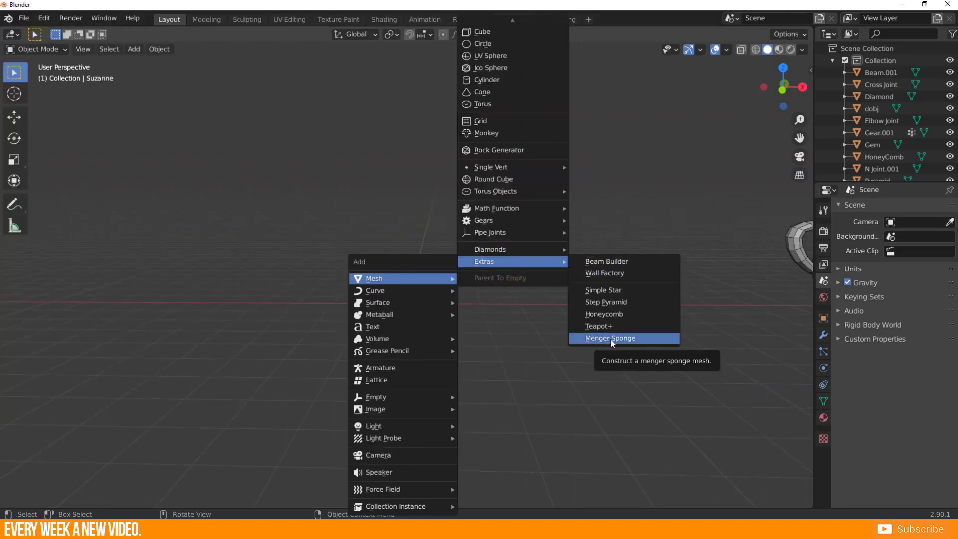
# Add a Menger Sponge mesh from the extras primitives at the origin.
pyautogui.click(610, 338)
pyautogui.moveTo(335, 216); pyautogui.dragTo(338, 240, button='middle')
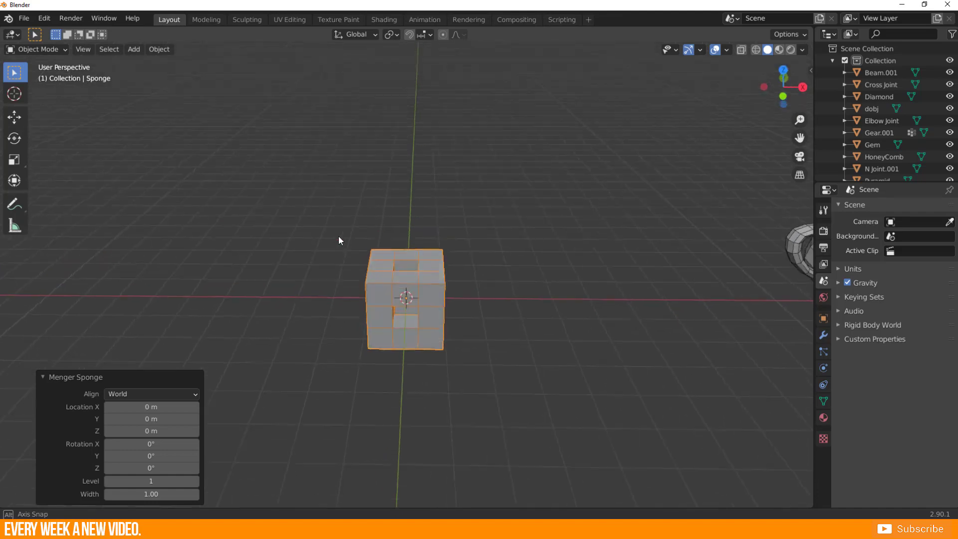
pyautogui.scroll(5, 379, 324)
pyautogui.moveTo(375, 378); pyautogui.dragTo(360, 400, button='middle')
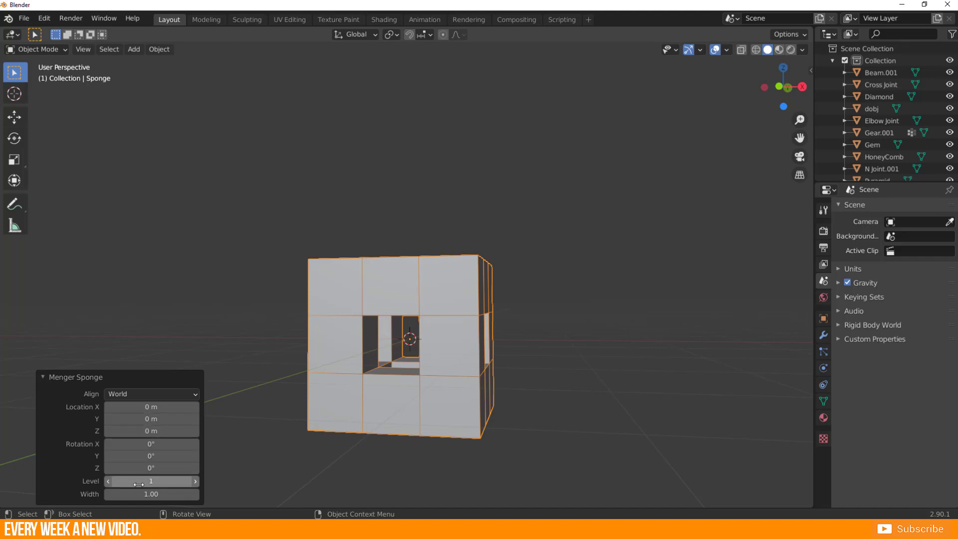
# Try the Menger sponge at level 4, and lower it to level 3.
pyautogui.moveTo(151, 481); pyautogui.dragTo(169, 481)
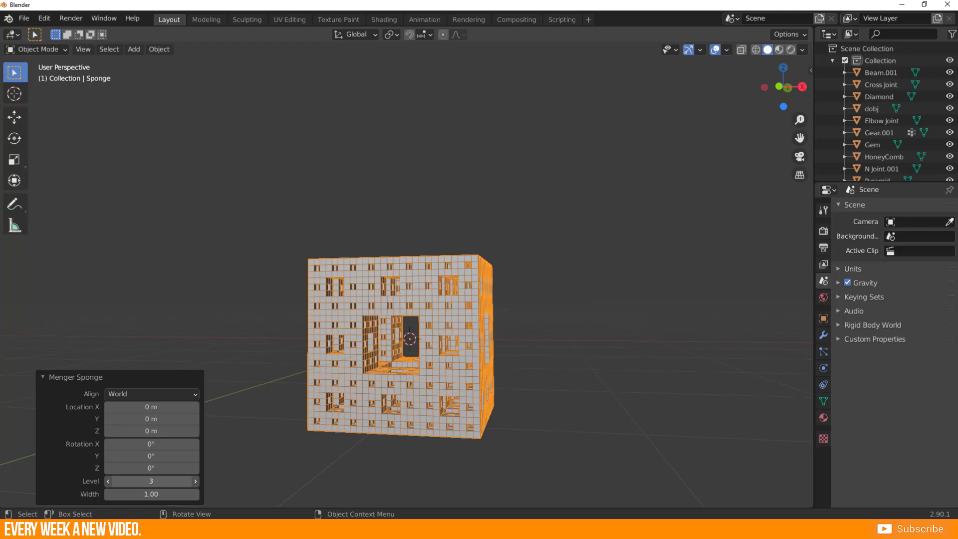
pyautogui.moveTo(169, 481); pyautogui.dragTo(177, 481)
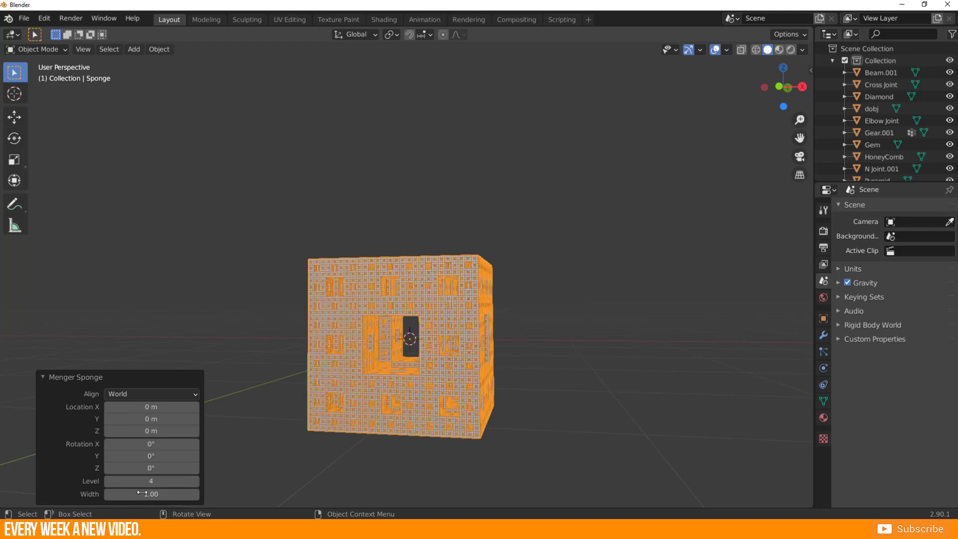
pyautogui.moveTo(436, 429); pyautogui.dragTo(349, 444, button='middle')
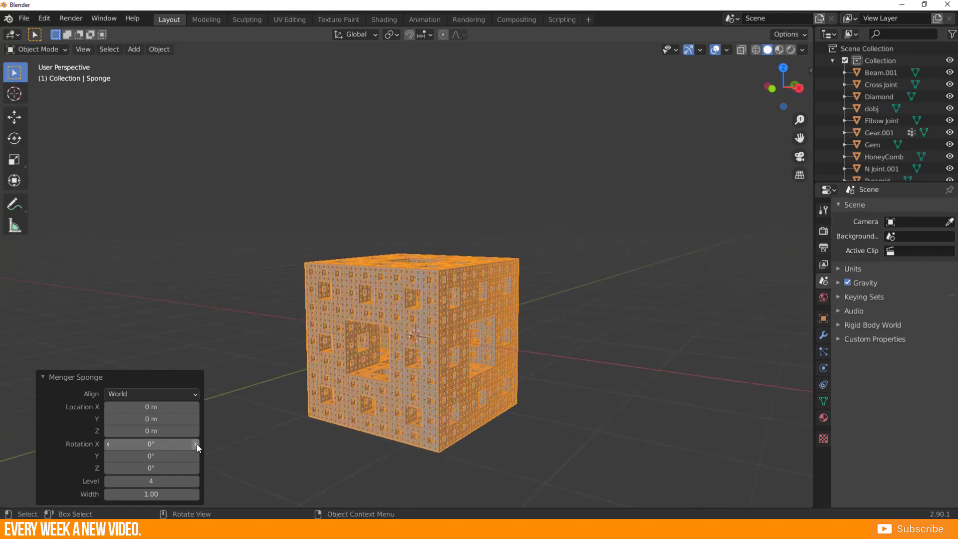
pyautogui.click(108, 481)
pyautogui.moveTo(342, 407); pyautogui.dragTo(320, 403, button='middle')
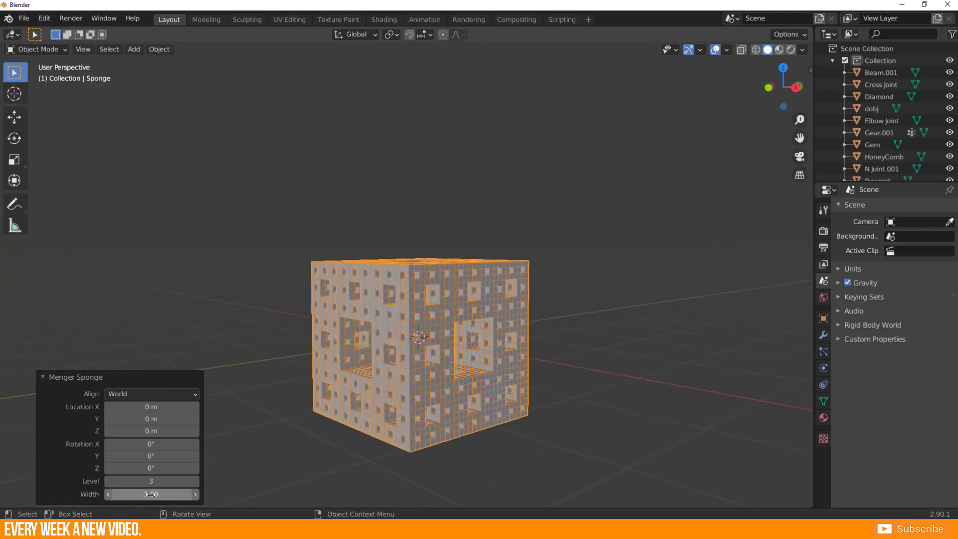
# Set the Menger sponge's width to 2.17 and its level to 2.
pyautogui.moveTo(148, 494); pyautogui.dragTo(209, 494)
pyautogui.scroll(-2, 297, 273)
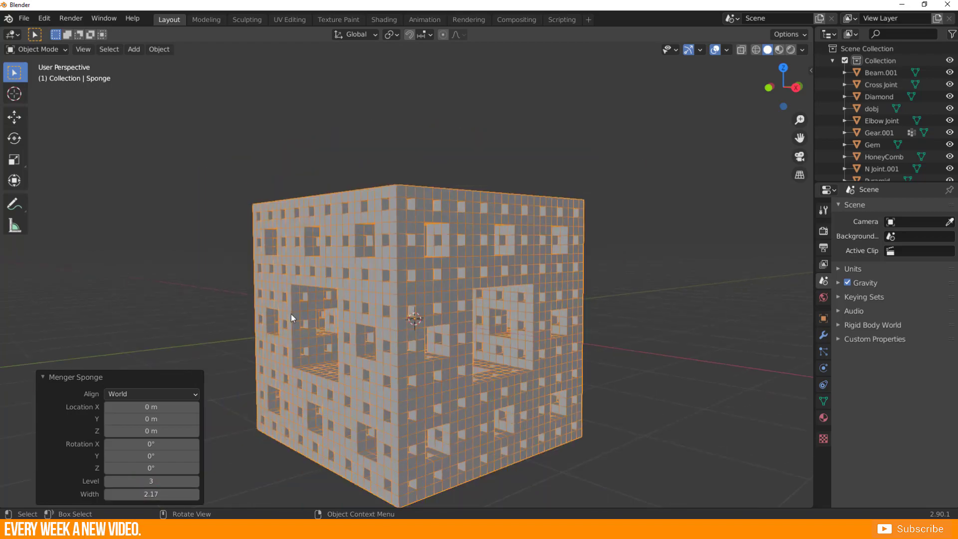
pyautogui.moveTo(291, 313); pyautogui.dragTo(357, 323, button='middle')
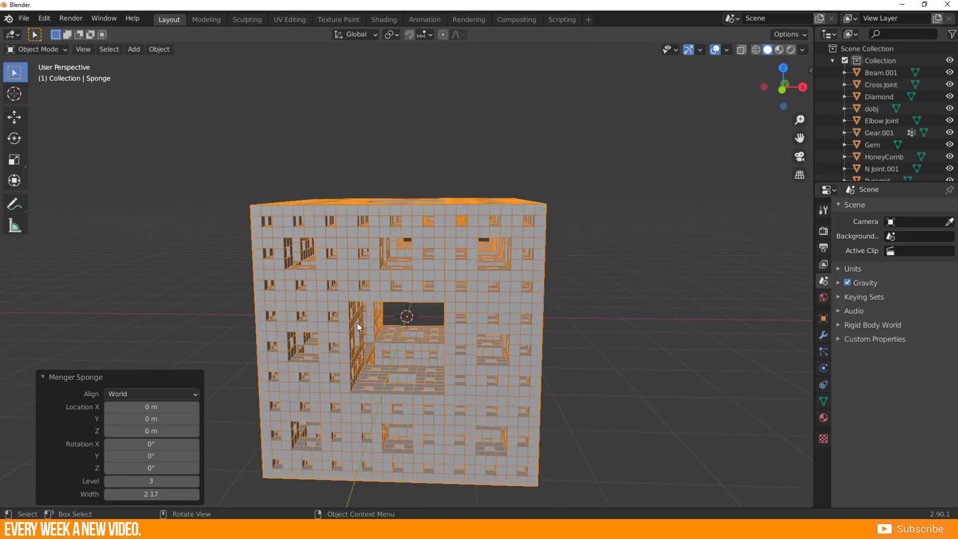
pyautogui.click(106, 480)
pyautogui.moveTo(314, 367); pyautogui.dragTo(486, 323, button='middle')
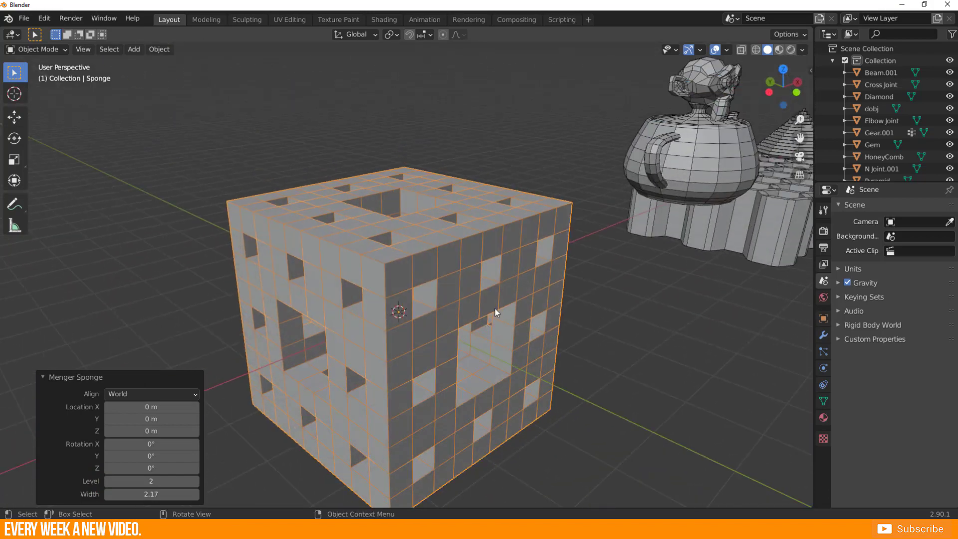
pyautogui.scroll(-5, 492, 312)
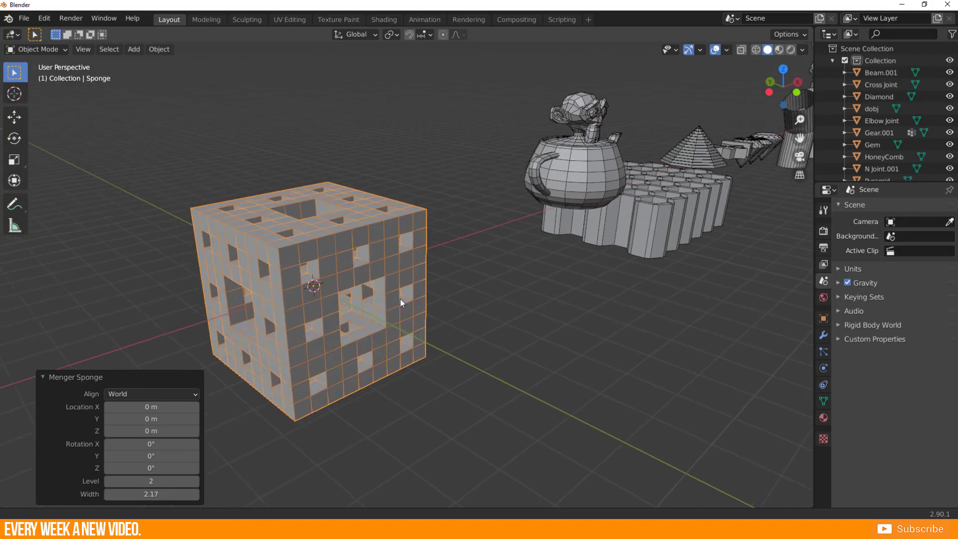
# Move the Menger sponge about -6.55 m in X, 1.49 m in Y and -0.34 m in Z, and deselect it.
pyautogui.moveTo(400, 299); pyautogui.dragTo(319, 314, button='middle')
pyautogui.click(277, 348)
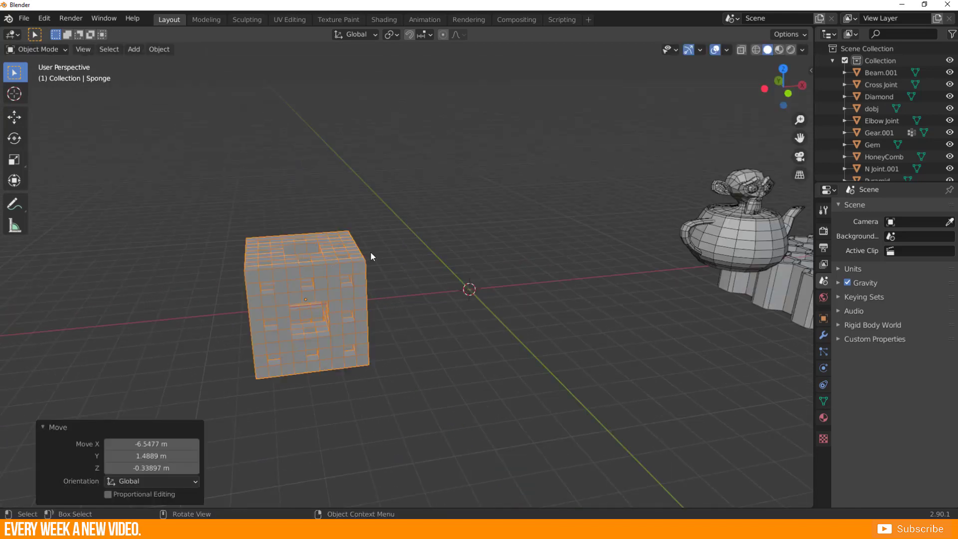
pyautogui.click(423, 326)
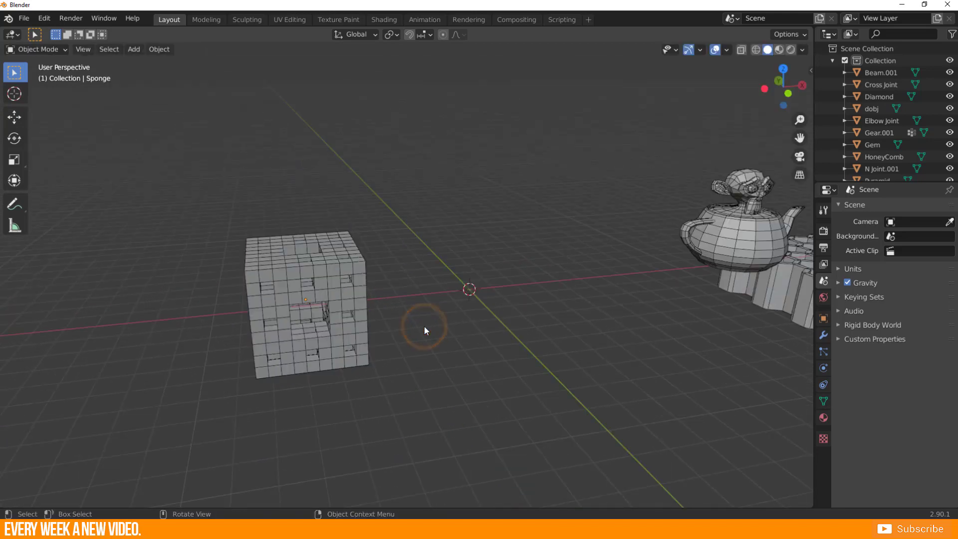
pyautogui.moveTo(457, 327); pyautogui.dragTo(401, 321, button='middle')
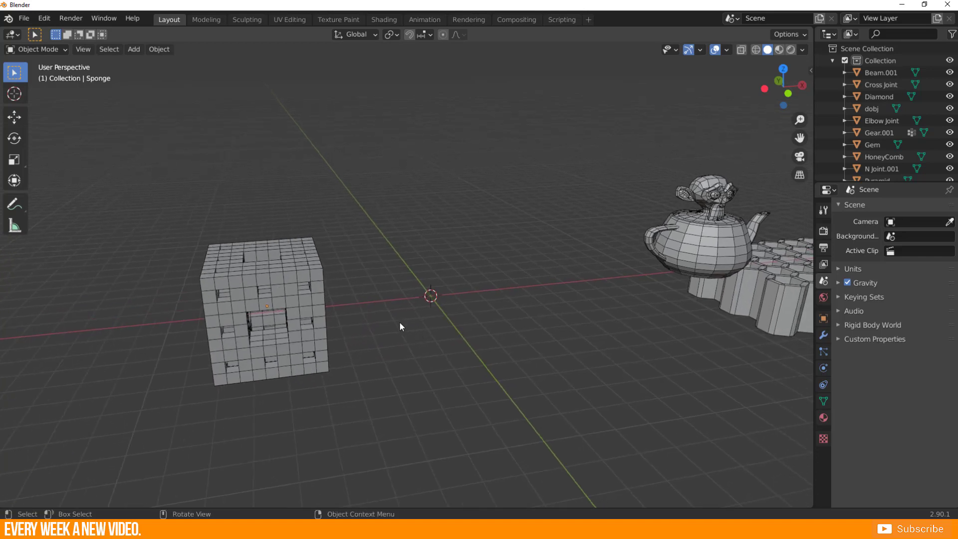
pyautogui.hotkey('shift', 'a')
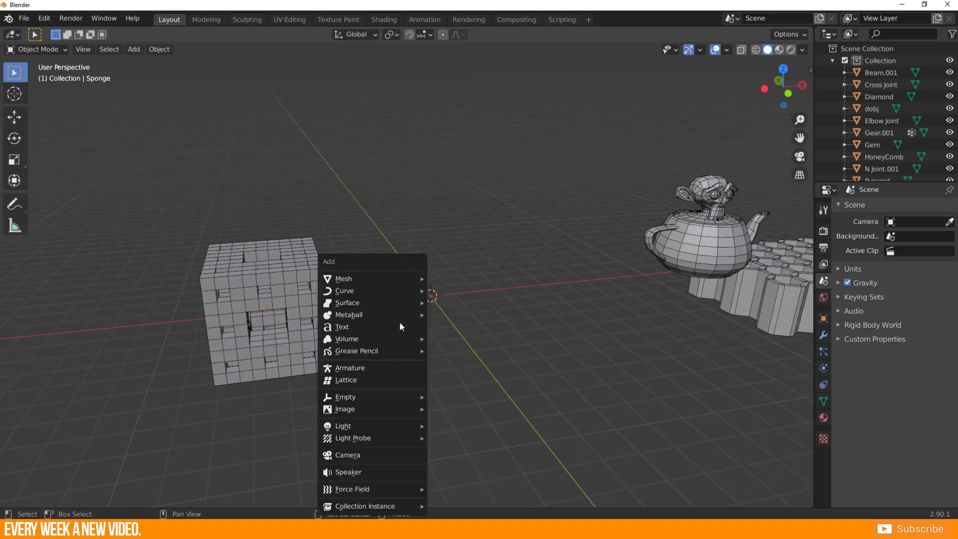
pyautogui.click(379, 273)
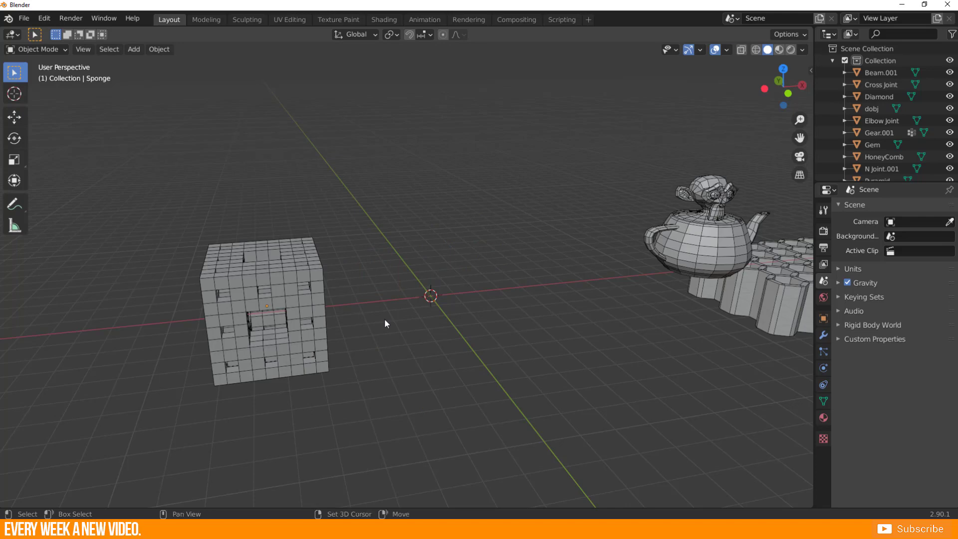
pyautogui.hotkey('shift', 'a')
pyautogui.click(362, 278)
pyautogui.click(378, 280)
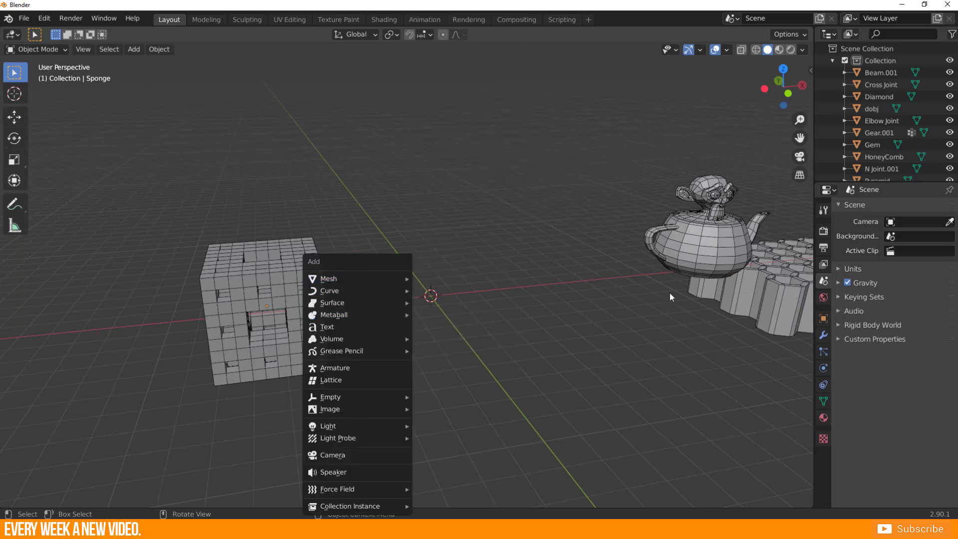
# Look over the row of created primitives, selecting the capsule-shaped round cube to examine it.
pyautogui.scroll(-4, 667, 299)
pyautogui.keyDown('shift'); pyautogui.moveTo(667, 310); pyautogui.dragTo(276, 319, button='middle'); pyautogui.keyUp('shift')
pyautogui.click(276, 319)
pyautogui.scroll(4, 219, 354)
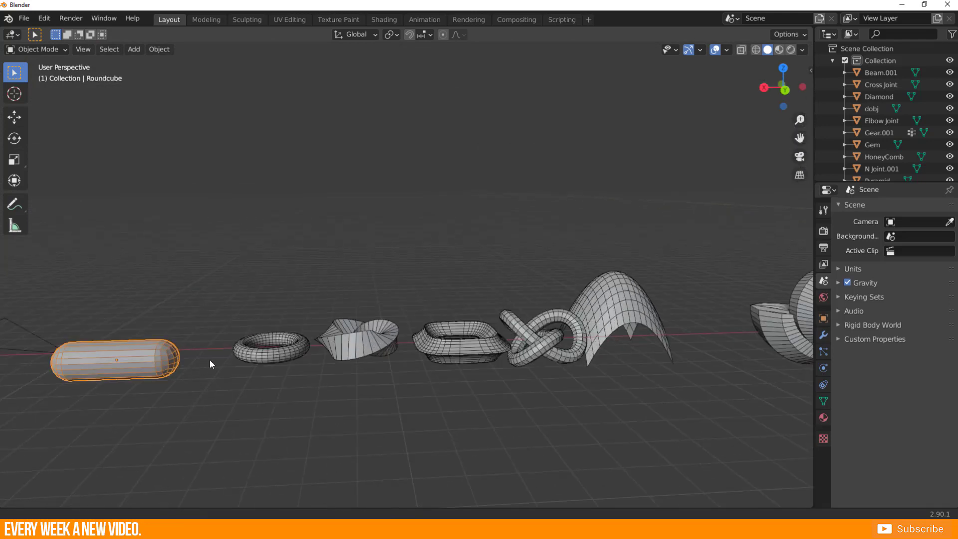
pyautogui.keyDown('shift'); pyautogui.moveTo(209, 360); pyautogui.dragTo(448, 316, button='middle'); pyautogui.keyUp('shift')
pyautogui.scroll(1, 373, 341)
pyautogui.scroll(-3, 376, 319)
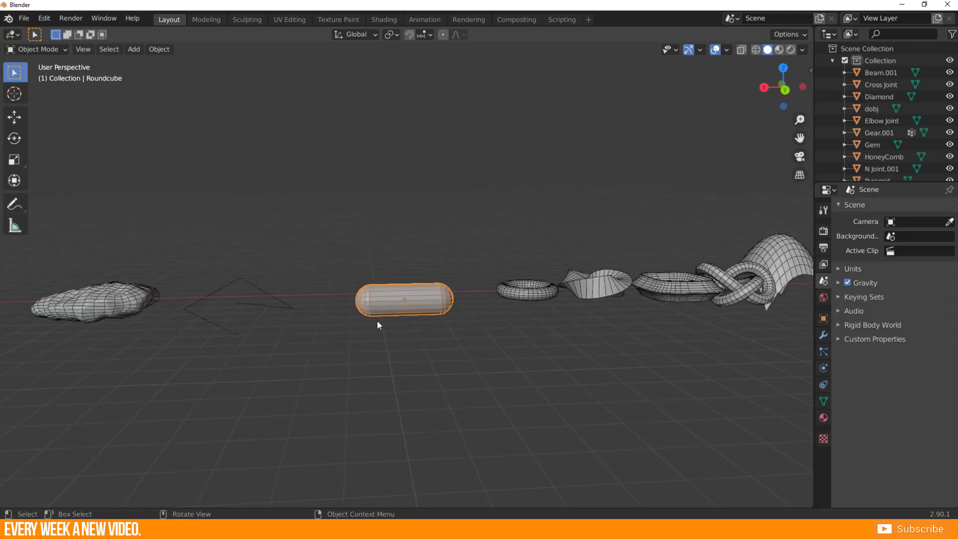
# Select the elongated rock at the end of the row and inspect its underlying base mesh in Edit Mode, returning to Object Mode.
pyautogui.moveTo(376, 319); pyautogui.dragTo(341, 330, button='middle')
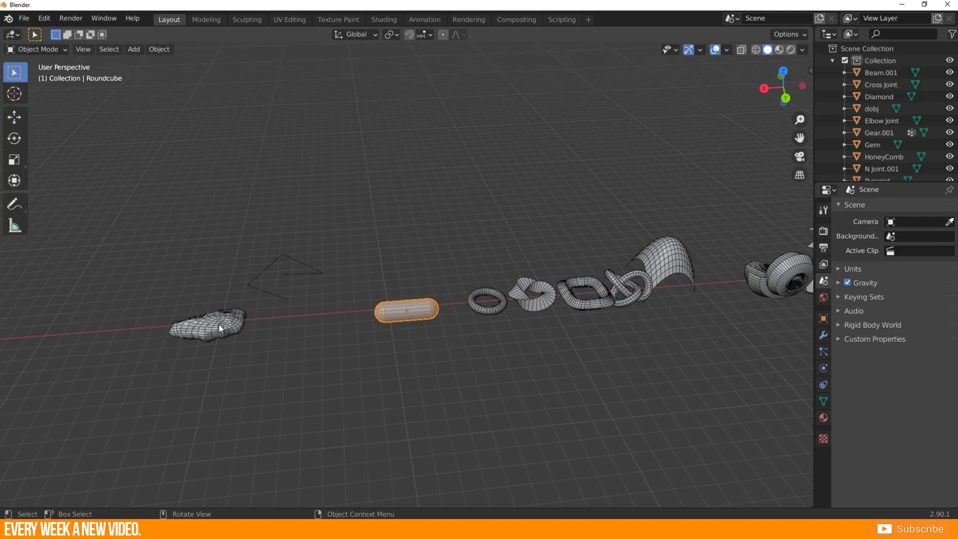
pyautogui.click(219, 323)
pyautogui.scroll(2, 223, 323)
pyautogui.keyDown('shift'); pyautogui.moveTo(121, 361); pyautogui.dragTo(414, 317, button='middle'); pyautogui.keyUp('shift')
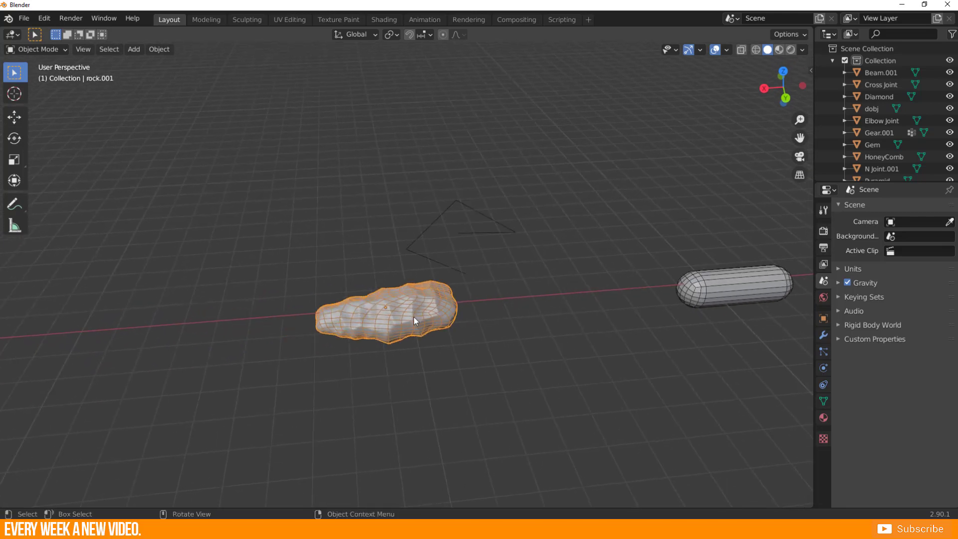
pyautogui.scroll(2, 365, 395)
pyautogui.moveTo(315, 366); pyautogui.dragTo(460, 313, button='middle')
pyautogui.press('Tab')
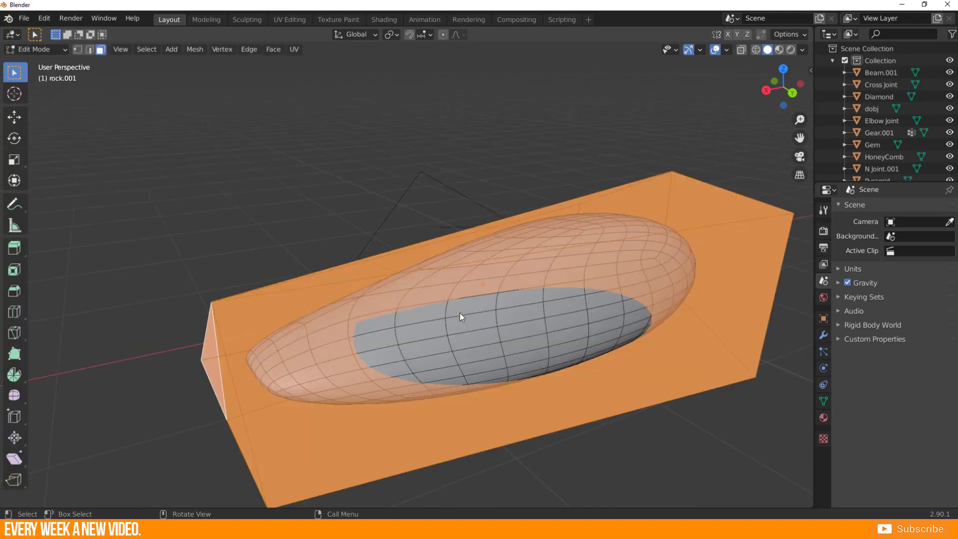
pyautogui.press('Tab')
# Review the rock's modifier stack, from the subdivision modifiers through the displacement modifiers.
pyautogui.click(495, 311)
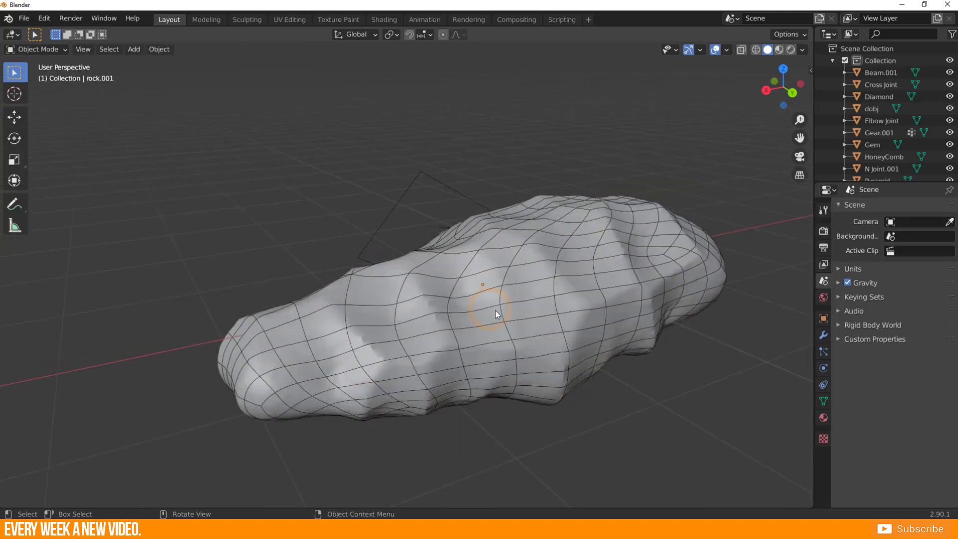
pyautogui.click(822, 335)
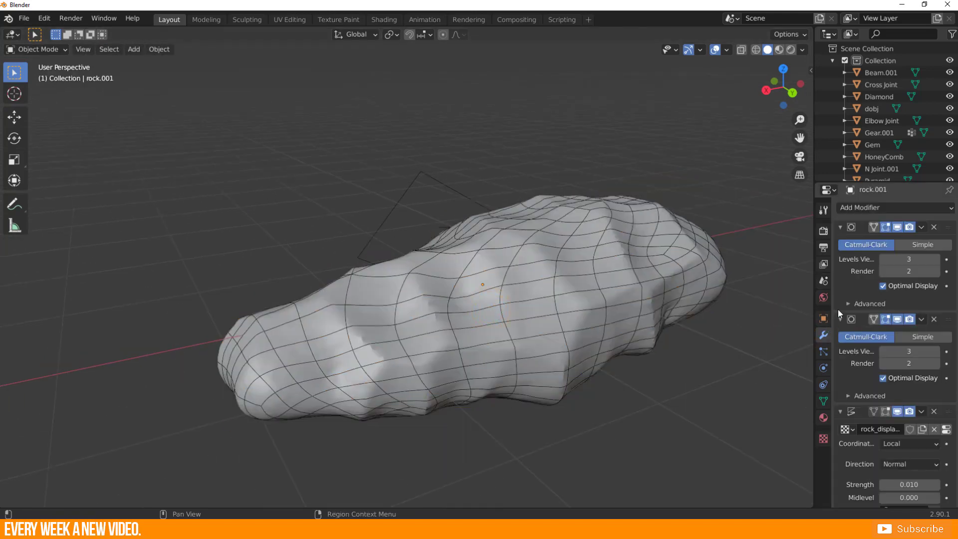
pyautogui.scroll(-12, 873, 364)
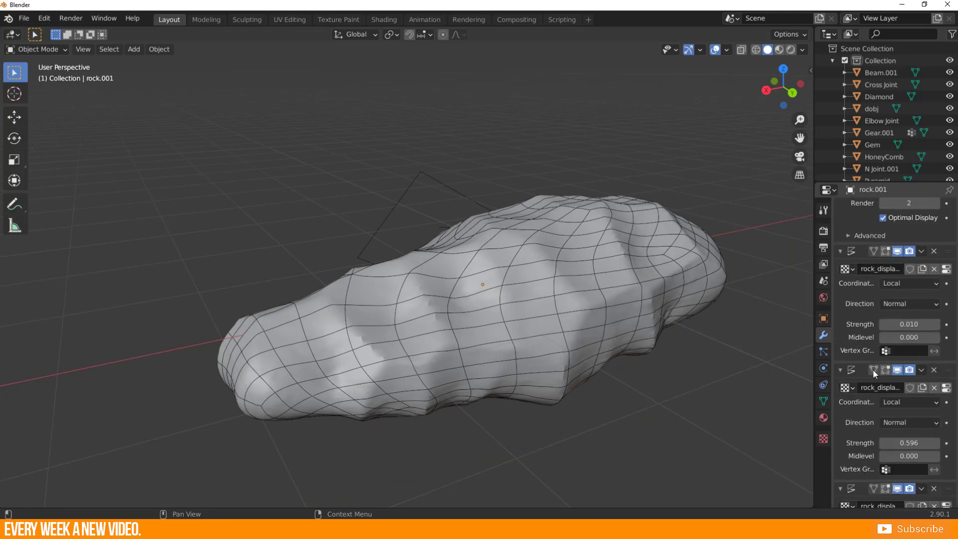
pyautogui.scroll(-8, 580, 361)
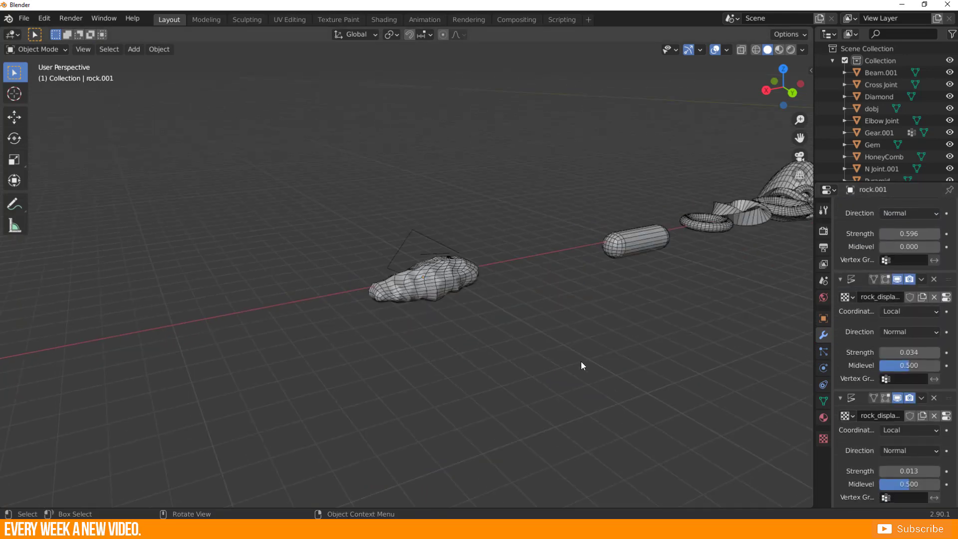
# Examine the primitives from the rock along to the ring-shaped objects, selecting the square-shaped super toroid.
pyautogui.moveTo(580, 361); pyautogui.dragTo(403, 295, button='middle')
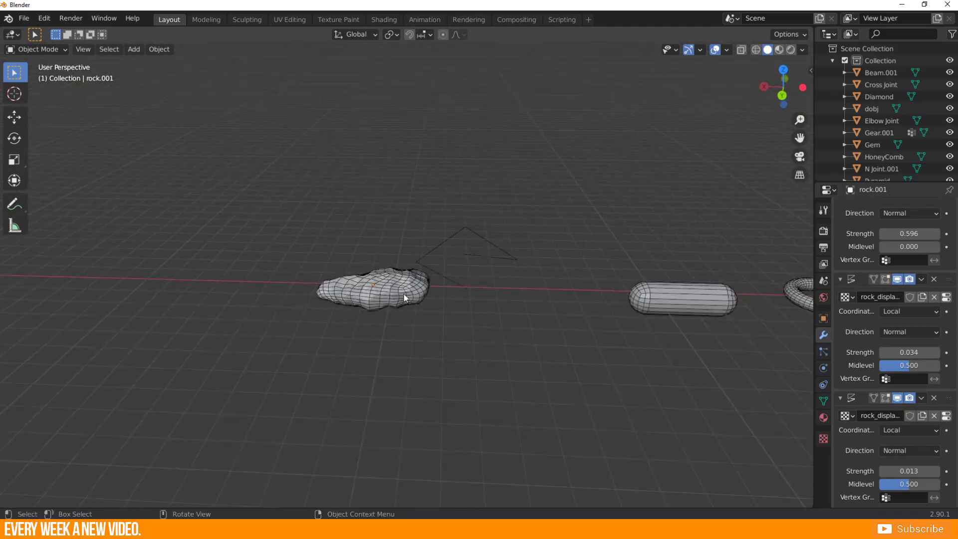
pyautogui.click(403, 294)
pyautogui.keyDown('shift'); pyautogui.moveTo(499, 312); pyautogui.dragTo(242, 294, button='middle'); pyautogui.keyUp('shift')
pyautogui.moveTo(531, 329)
pyautogui.keyDown('shift'); pyautogui.mouseDown(button='middle')
pyautogui.moveTo(408, 282)
pyautogui.moveTo(462, 313)
pyautogui.mouseUp(button='middle'); pyautogui.keyUp('shift')
pyautogui.scroll(3, 461, 313)
pyautogui.keyDown('shift'); pyautogui.moveTo(632, 311); pyautogui.dragTo(318, 265, button='middle'); pyautogui.keyUp('shift')
pyautogui.click(223, 257)
pyautogui.scroll(-2, 223, 257)
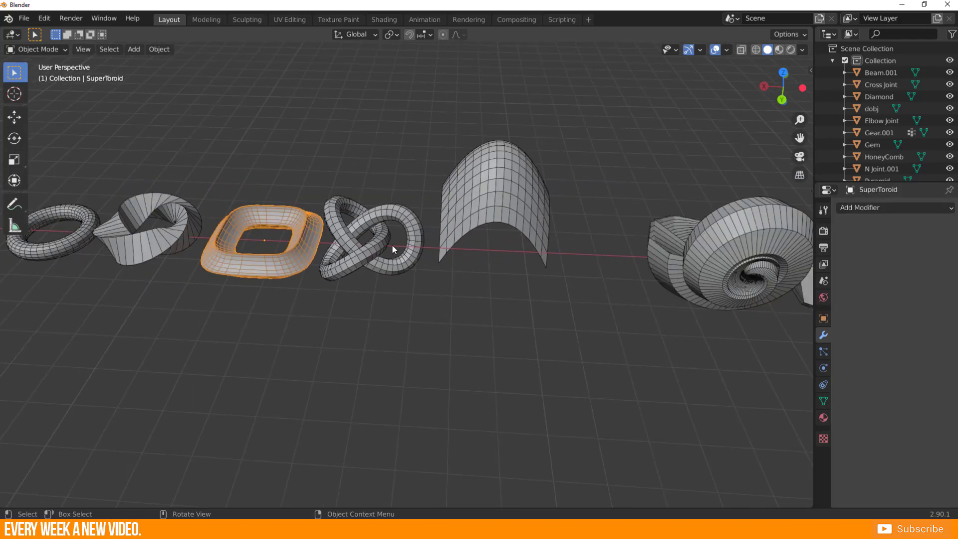
# Examine the rest of the row from the torus knot to the pipe joints and gems, selecting the small cone-shaped gear.
pyautogui.click(353, 224)
pyautogui.keyDown('shift'); pyautogui.moveTo(650, 313); pyautogui.dragTo(444, 306, button='middle'); pyautogui.keyUp('shift')
pyautogui.click(442, 284)
pyautogui.click(349, 304)
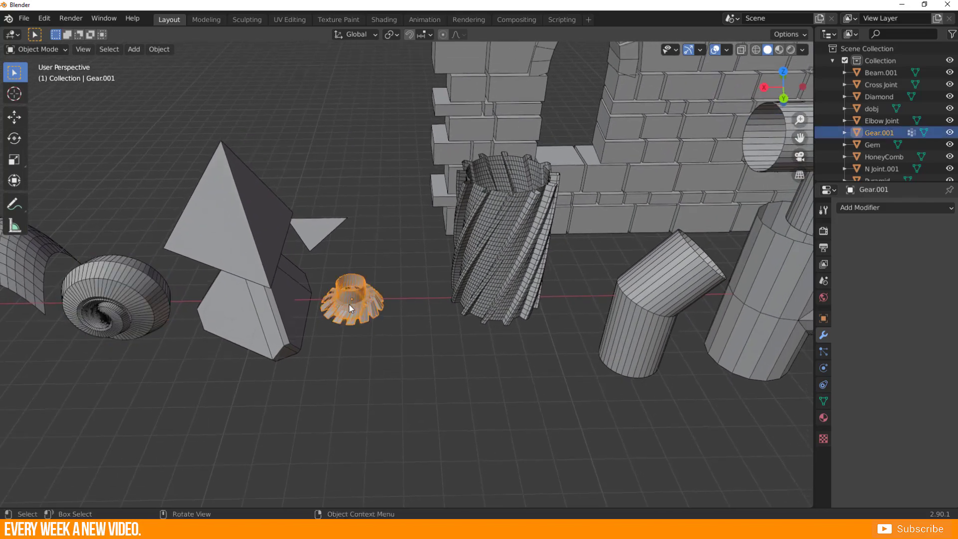
pyautogui.keyDown('shift'); pyautogui.moveTo(633, 314); pyautogui.dragTo(280, 344, button='middle'); pyautogui.keyUp('shift')
pyautogui.scroll(-2, 401, 305)
pyautogui.scroll(-3, 401, 304)
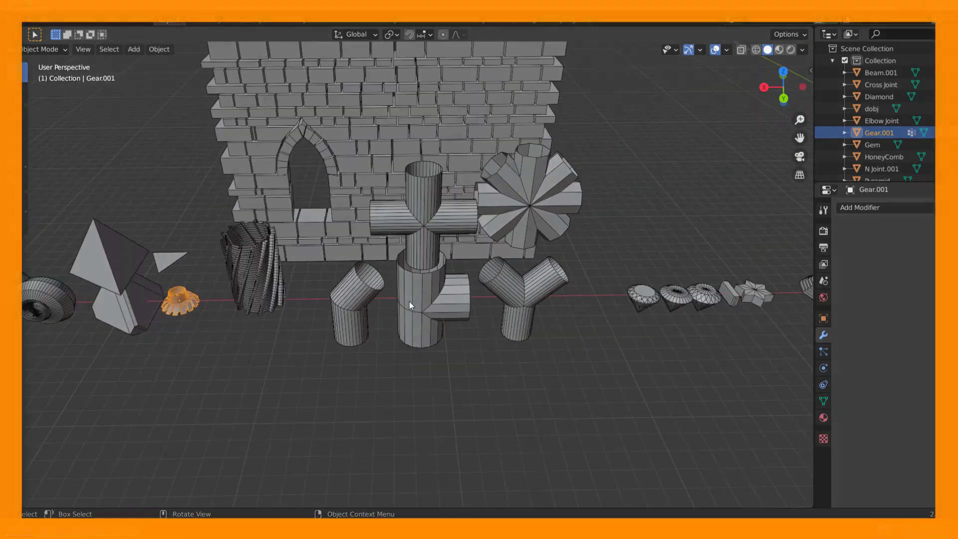